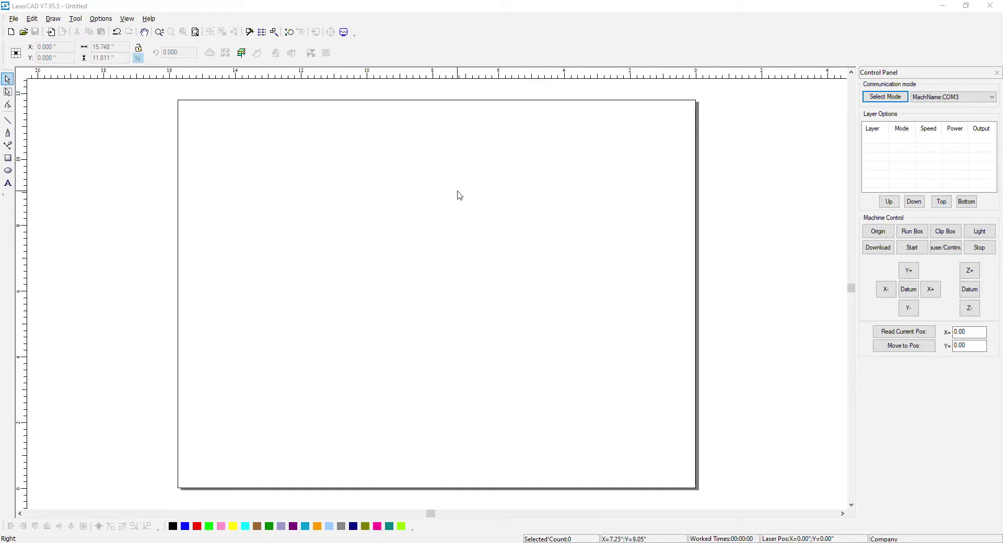
Import the Pig1 drawing from the GolfTeeGame2020 folder into the empty work area
click(14, 19)
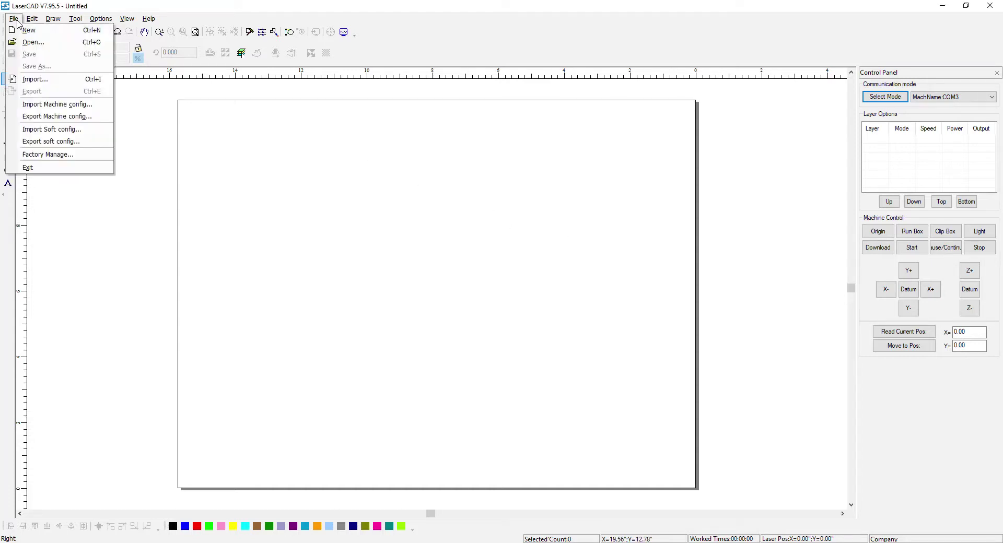
click(24, 78)
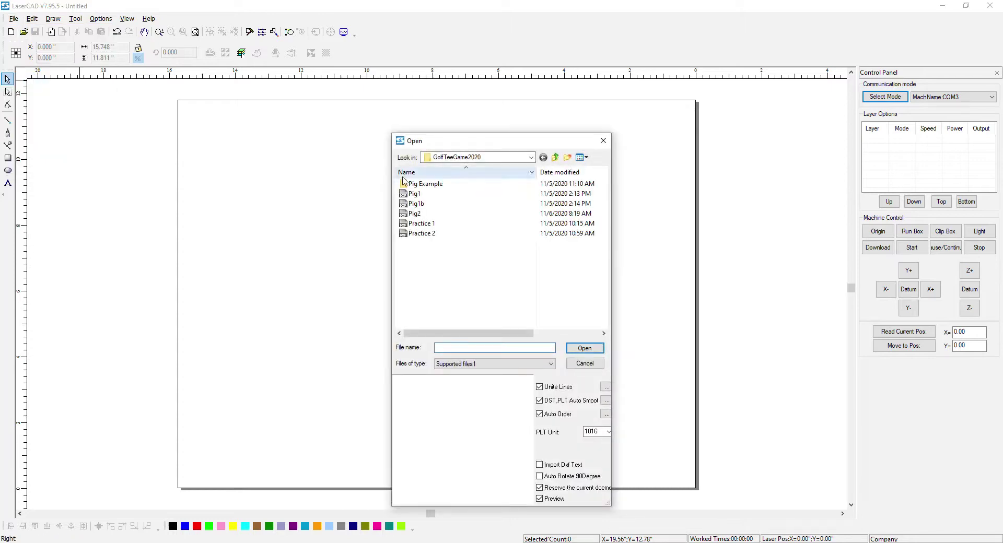
click(418, 185)
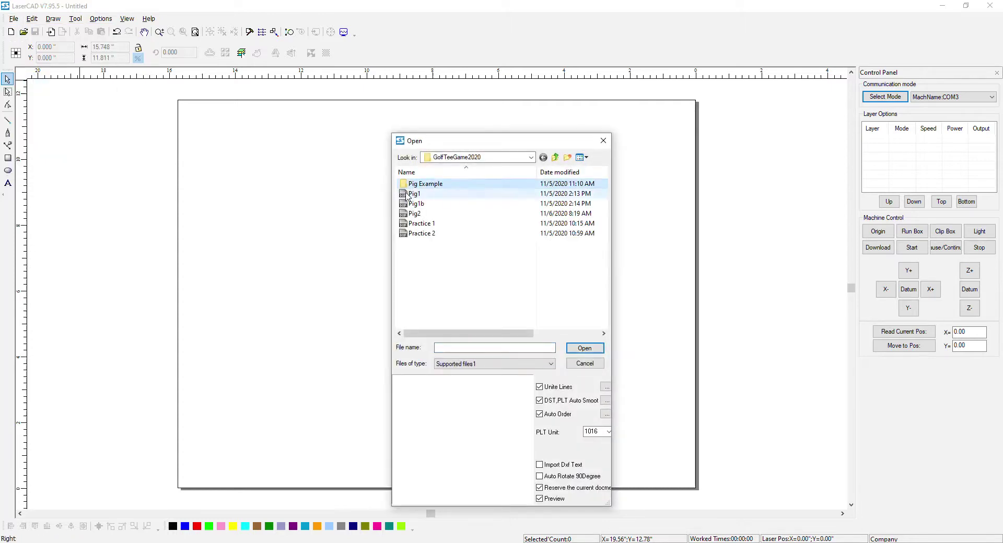
click(420, 193)
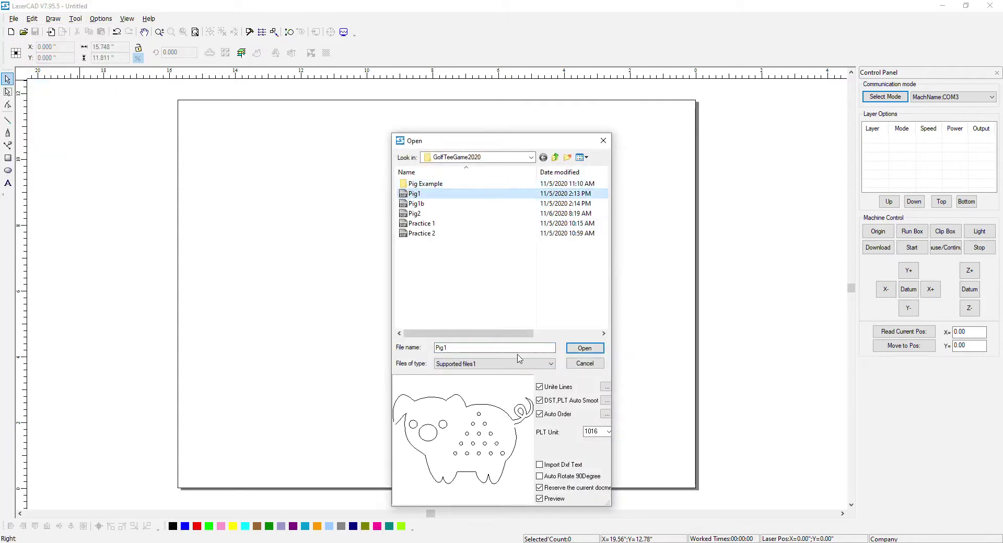
click(584, 349)
Scale the imported pig to 2536% with the ratio locked and deselect it
click(138, 58)
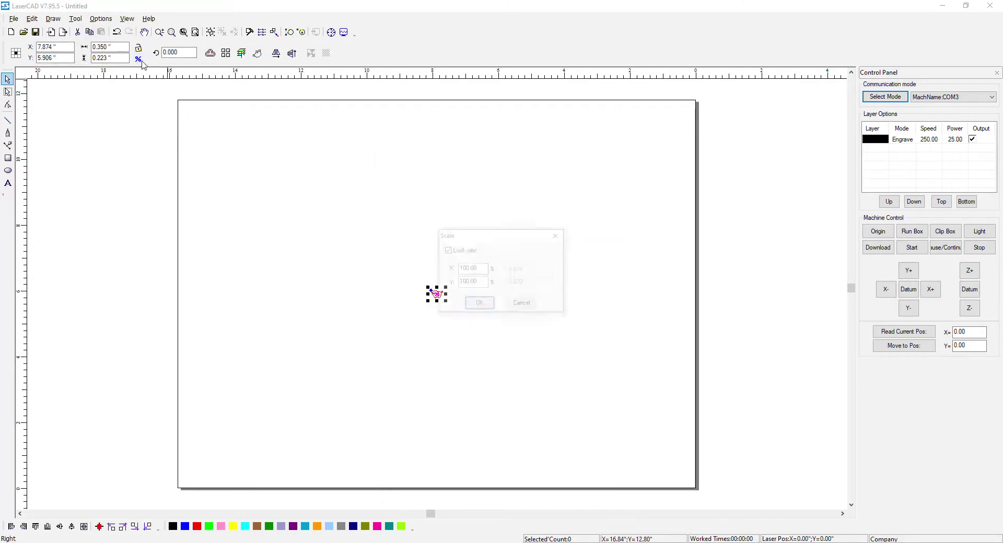
drag(487, 268, 463, 271)
text(2536)
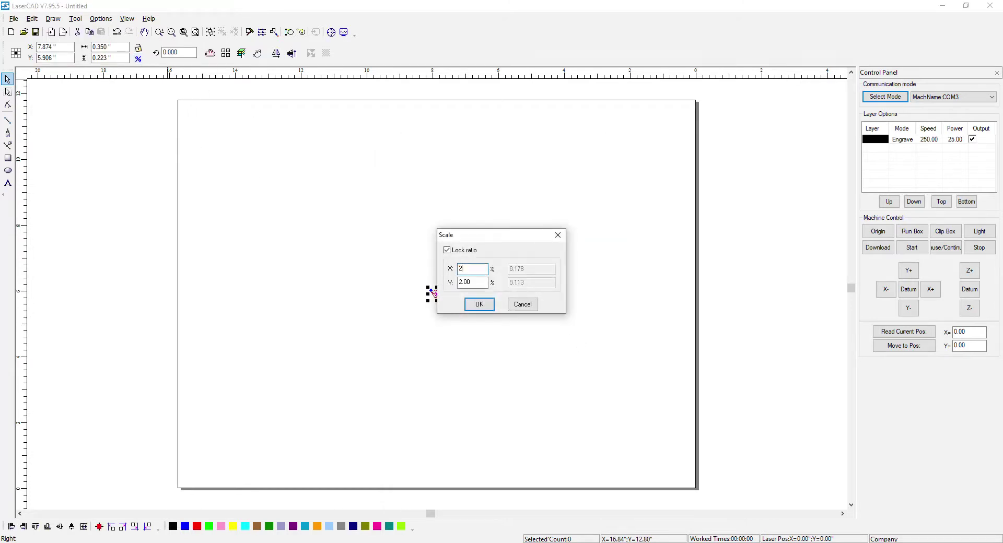
key(Return)
click(248, 175)
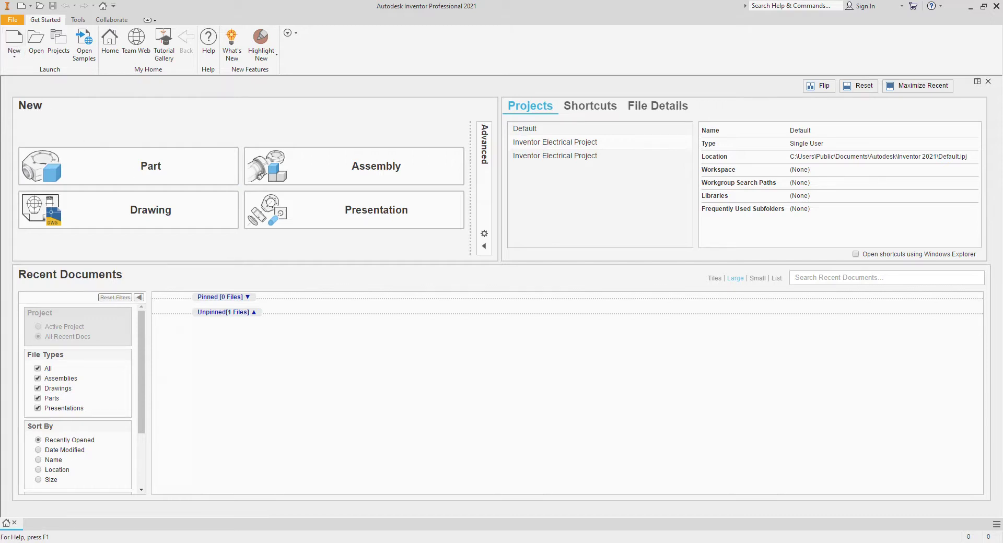
In Autodesk Inventor, create a new part from the Standard.ipt template and start a 2D sketch on the XY plane
click(368, 195)
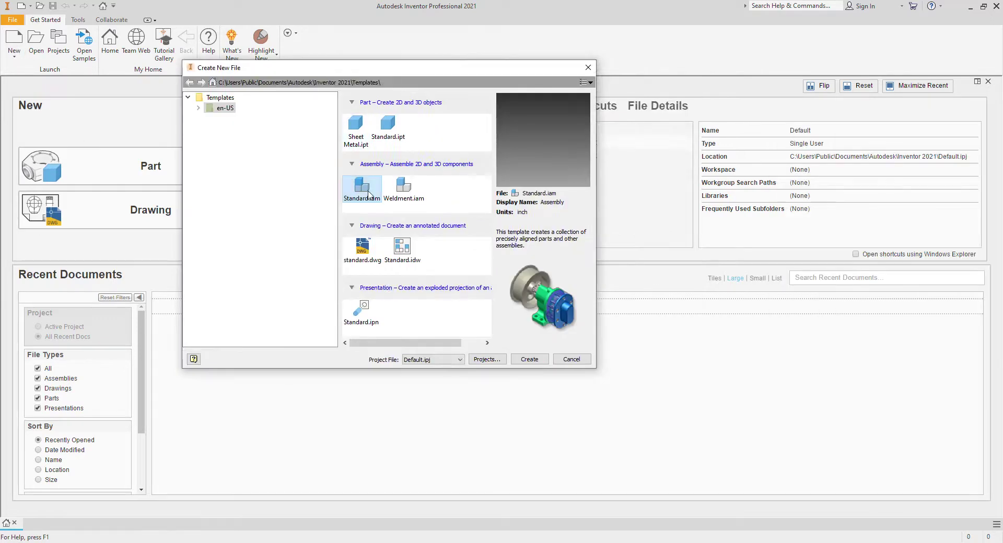
click(387, 124)
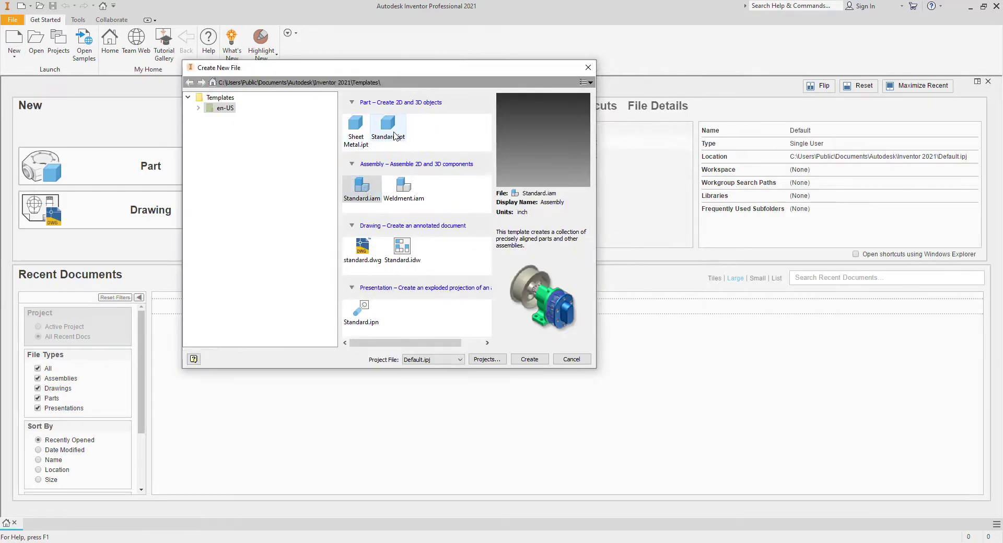
click(529, 359)
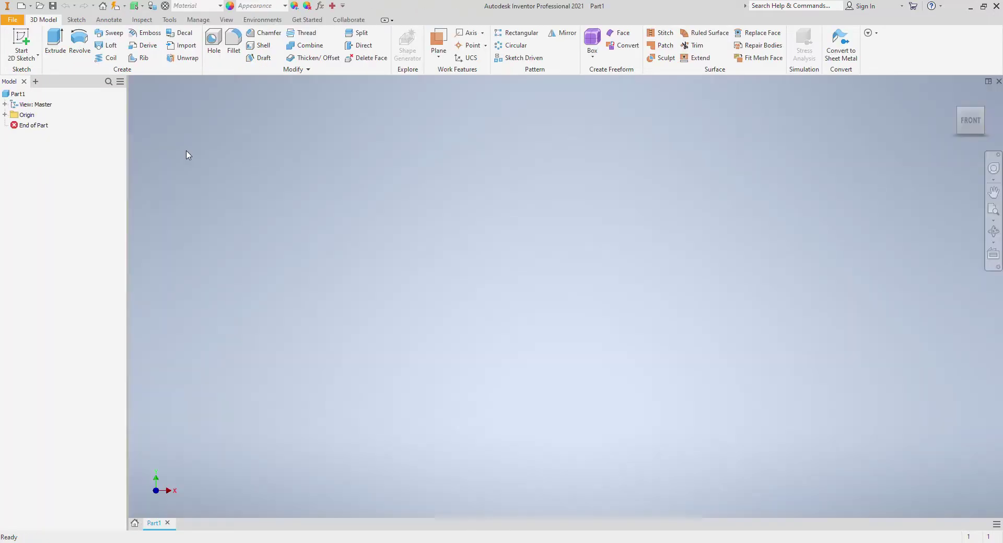
click(21, 40)
click(501, 152)
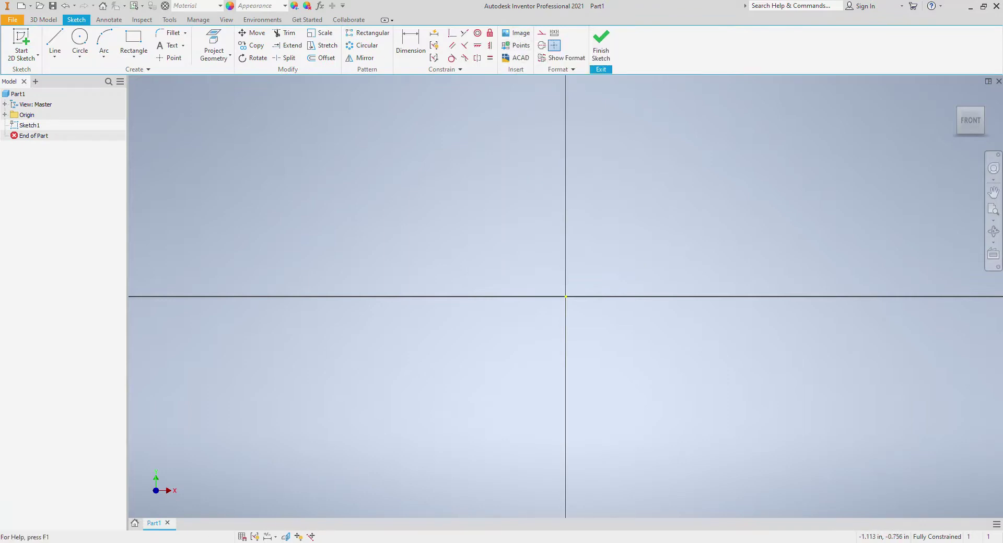
Switch to the web browser and search Google Images for "pig clip art"
mouse_move(300, 542)
click(299, 524)
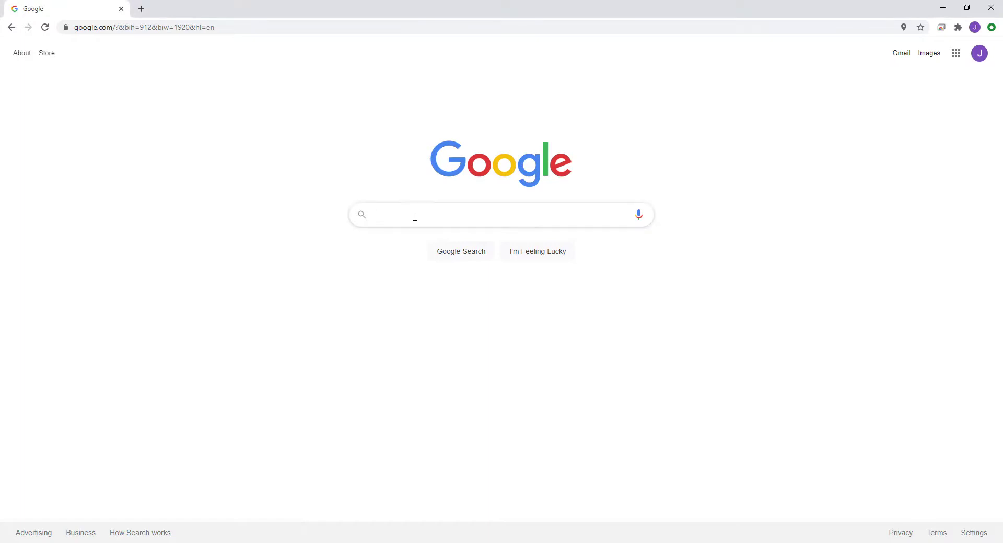
text(pig clip art)
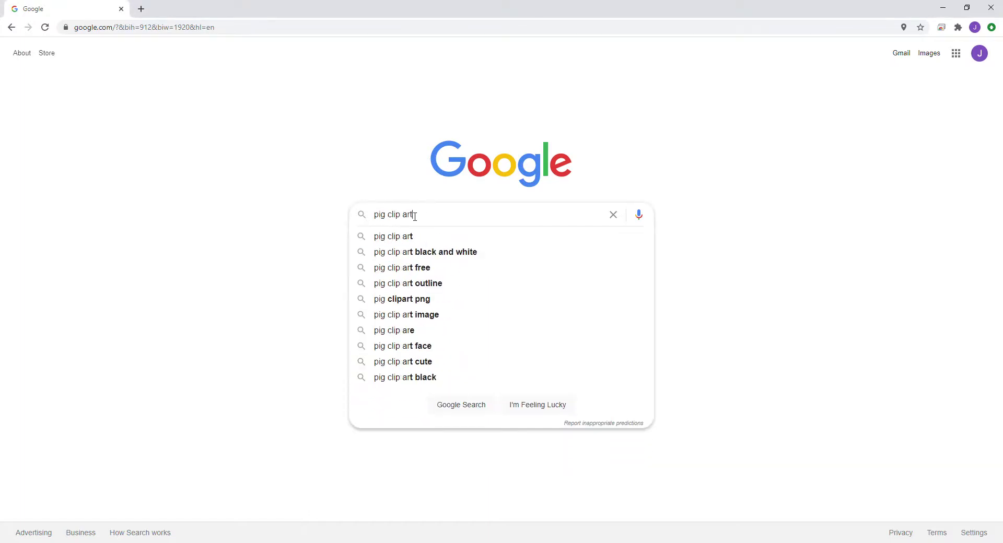
key(Return)
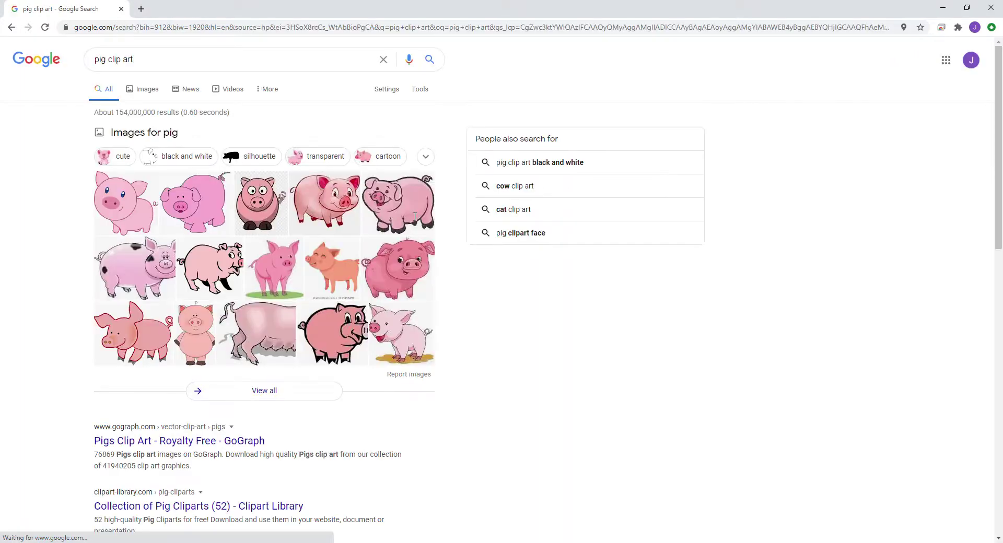
click(147, 90)
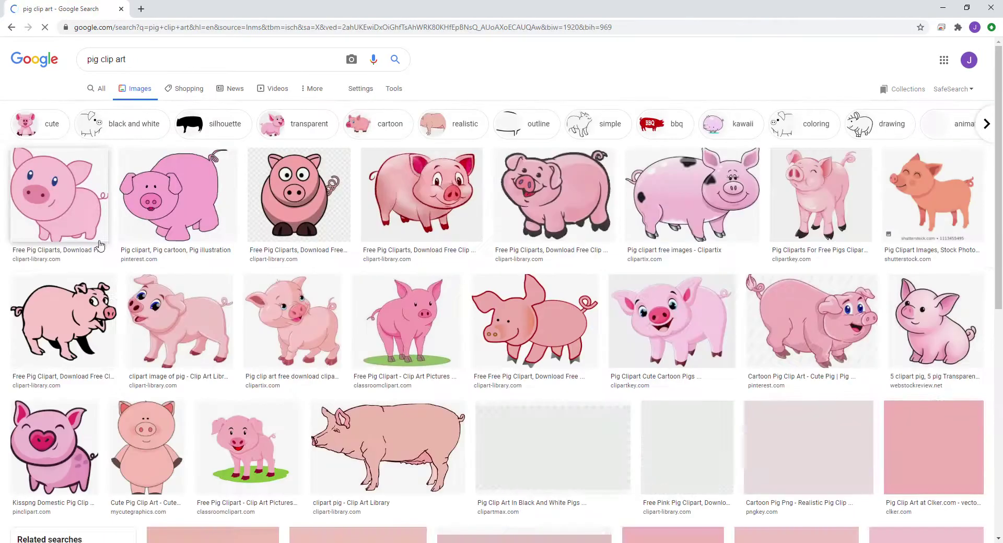
Open the black-and-white outline pig from ClipartMax in the image results and start saving its image
scroll(361, 342, down, 1)
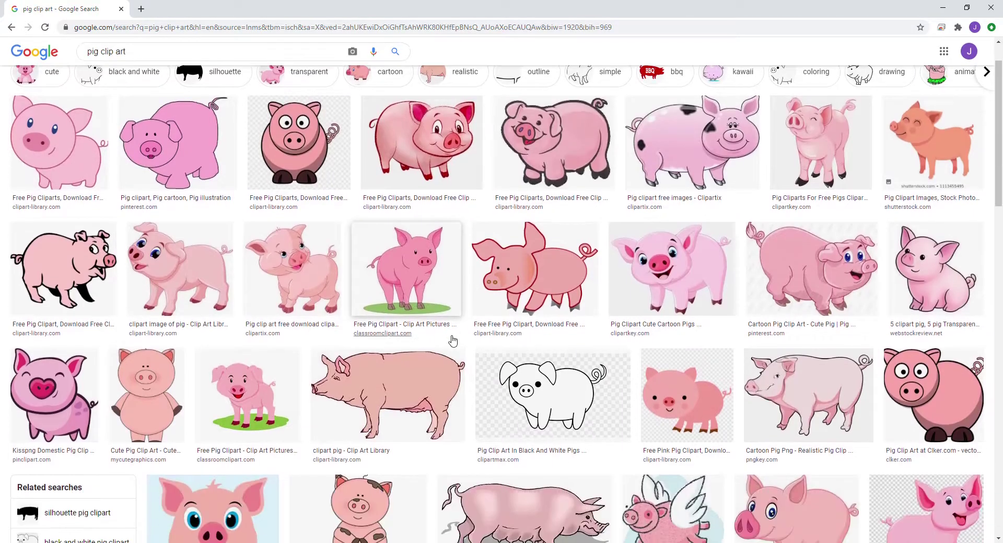
click(569, 389)
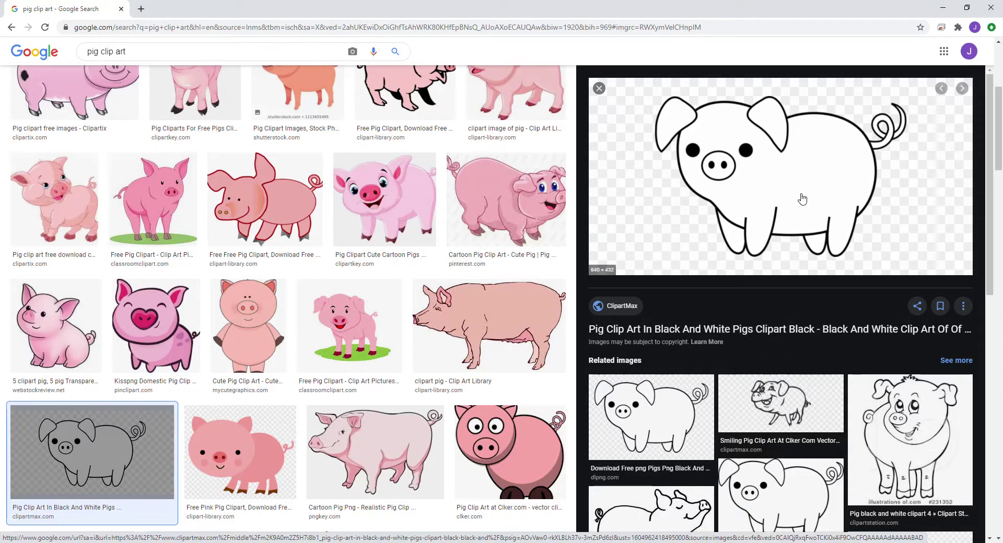
right_click(770, 189)
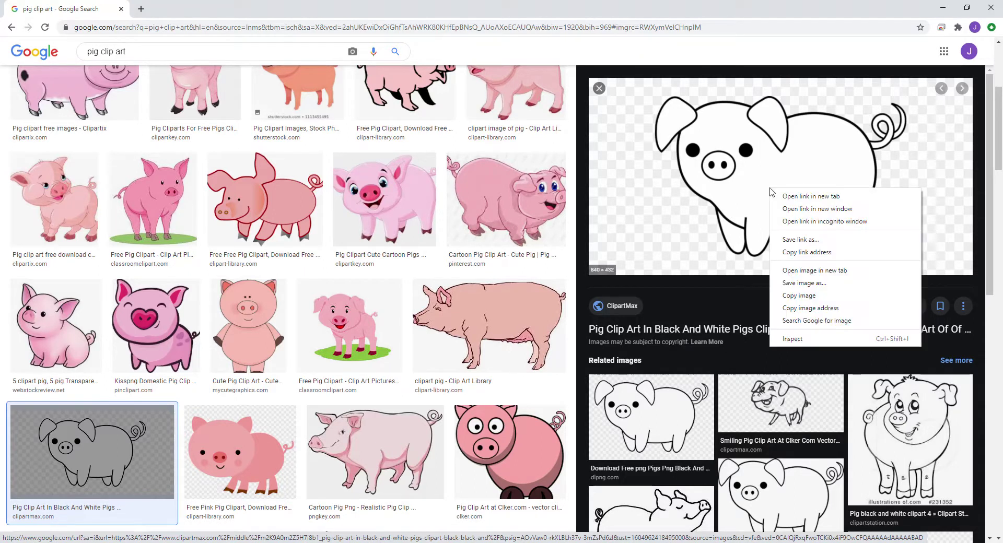
click(801, 283)
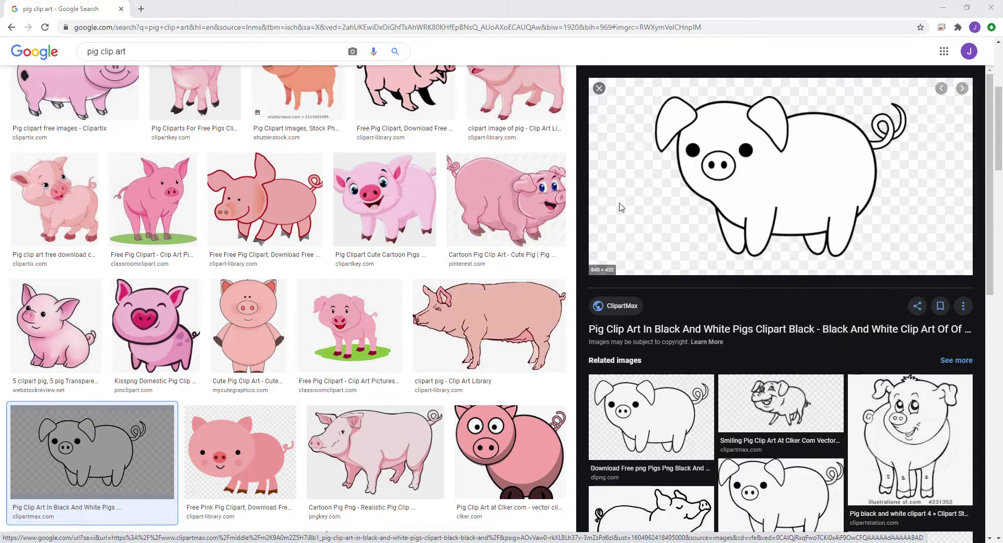
Save the image as a PNG named "Pig 2" in Classes > Introduction to CAD-Robotics > GolfTeeGame2020 > Pig Example
click(50, 174)
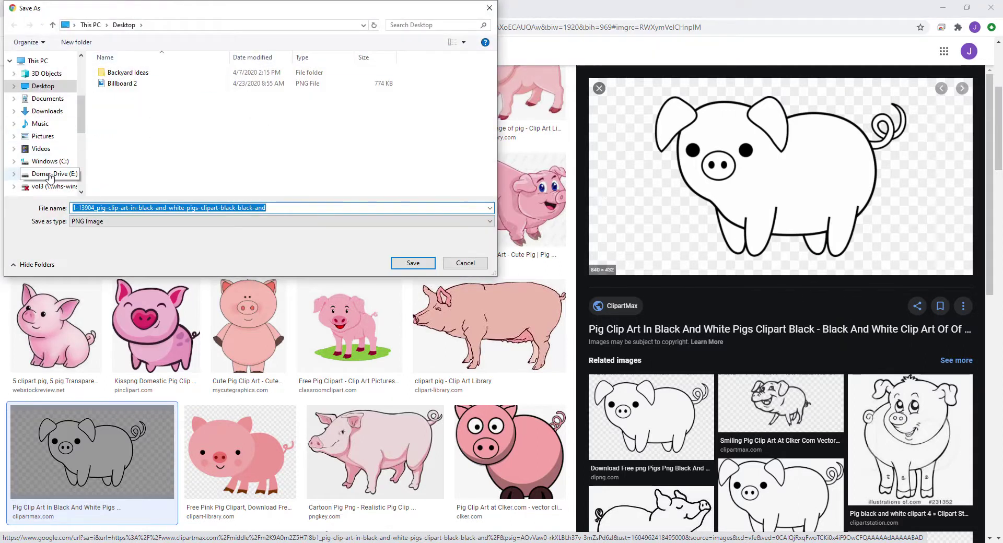
double_click(127, 150)
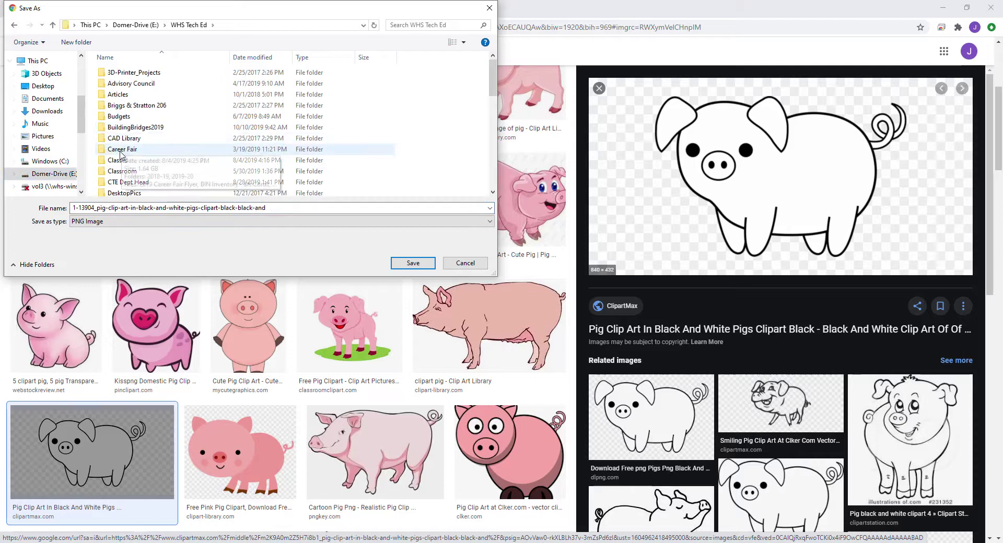
double_click(127, 171)
double_click(127, 171)
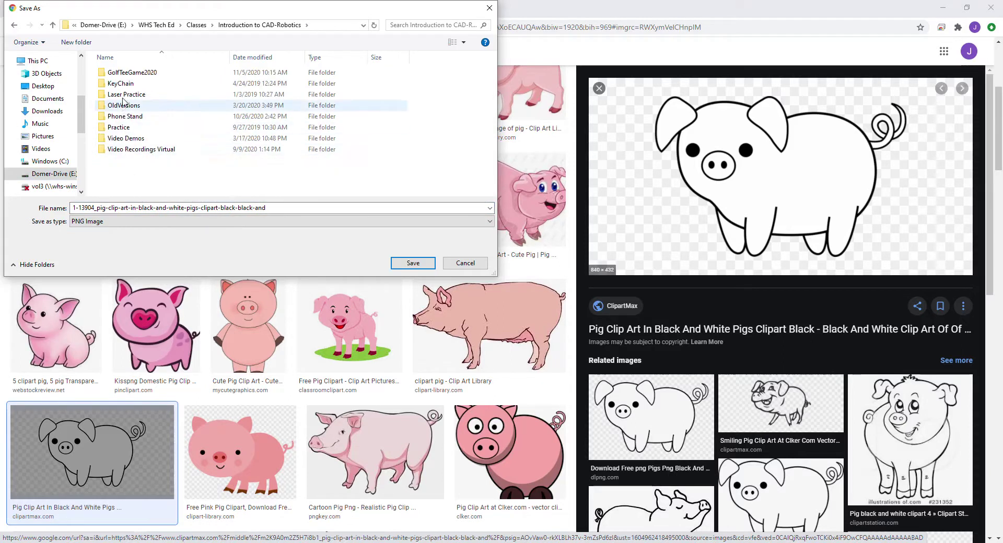
double_click(125, 72)
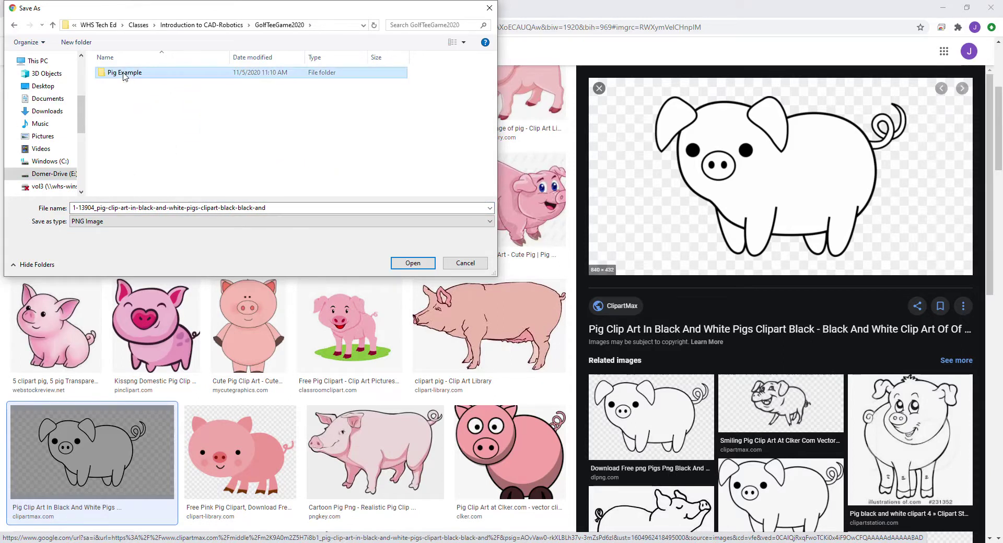
double_click(124, 74)
double_click(153, 205)
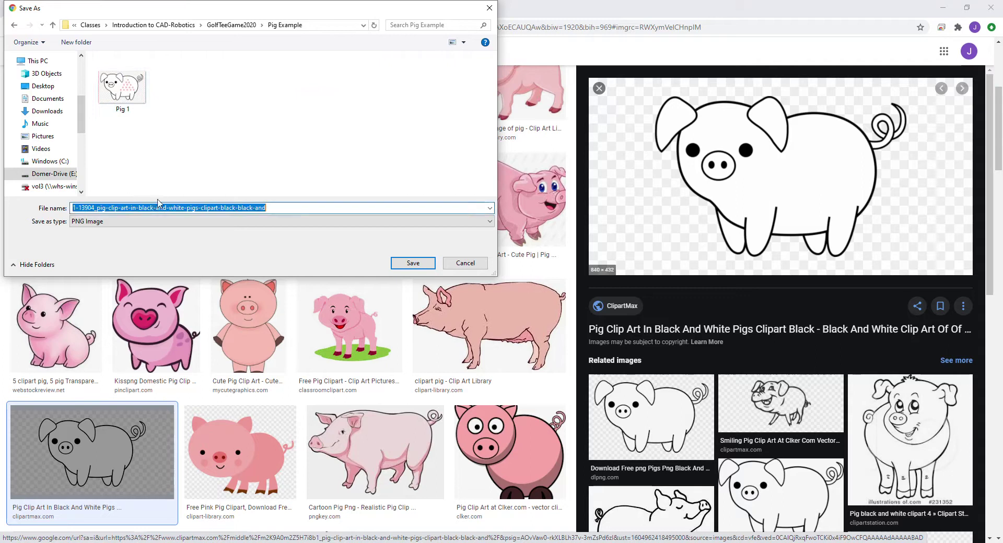
text(Pig 2)
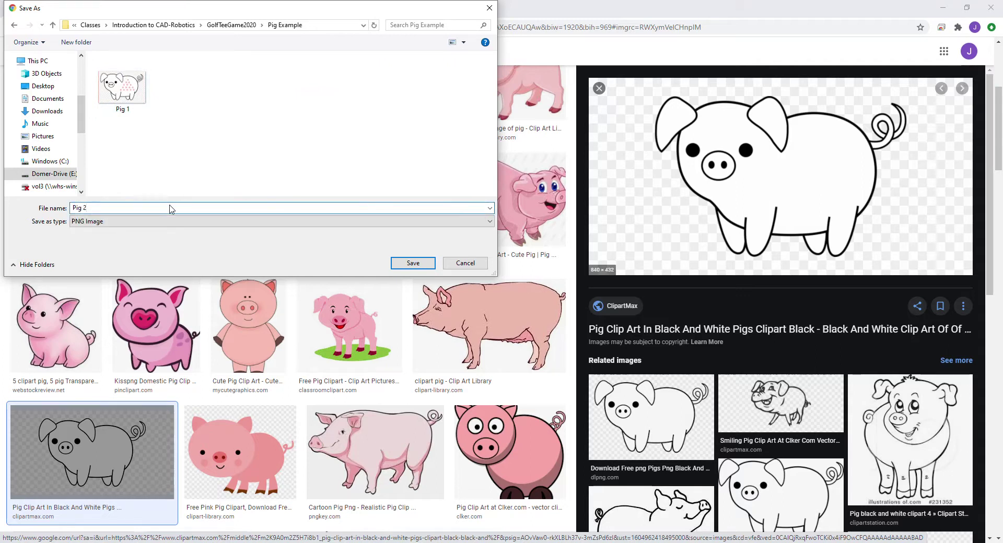
click(413, 263)
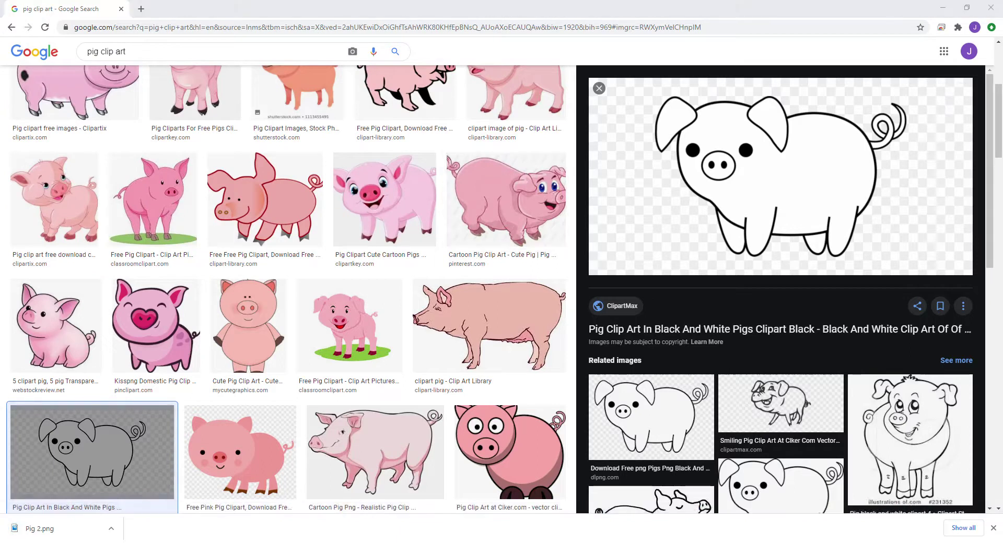
drag(1002, 83, 473, 78)
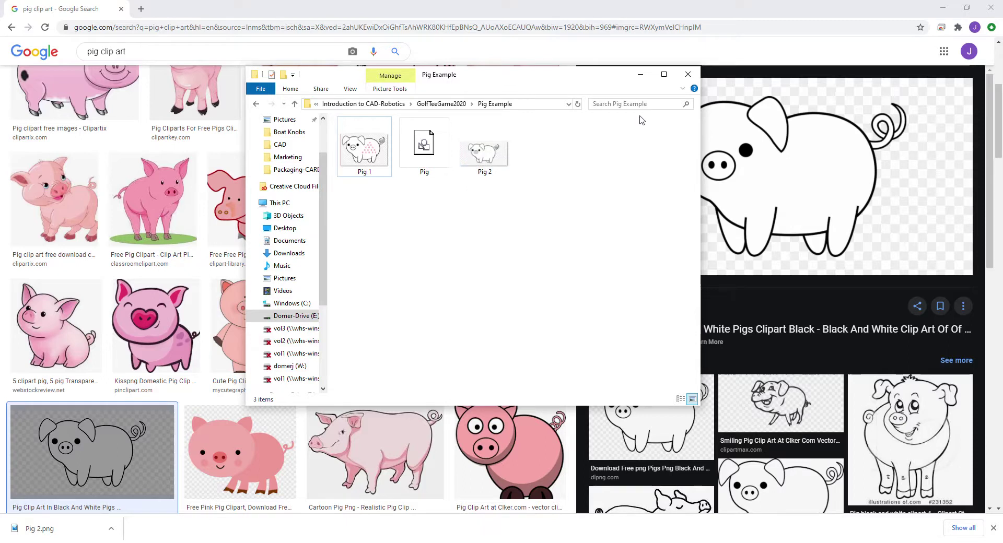
drag(605, 77, 1002, 78)
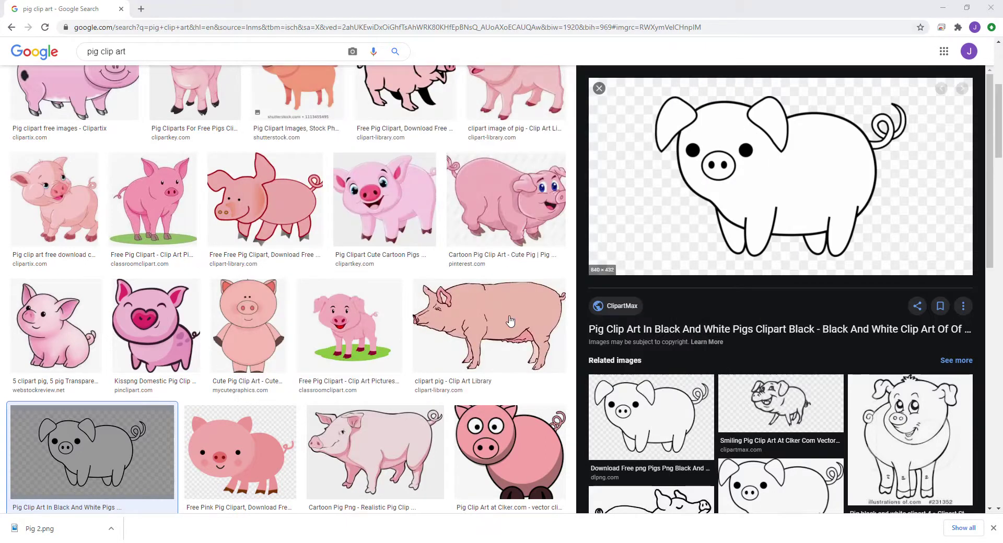
Return to Inventor, start inserting an image into the sketch, and browse to the Pig Example folder inside GolfTeeGame2020
click(401, 540)
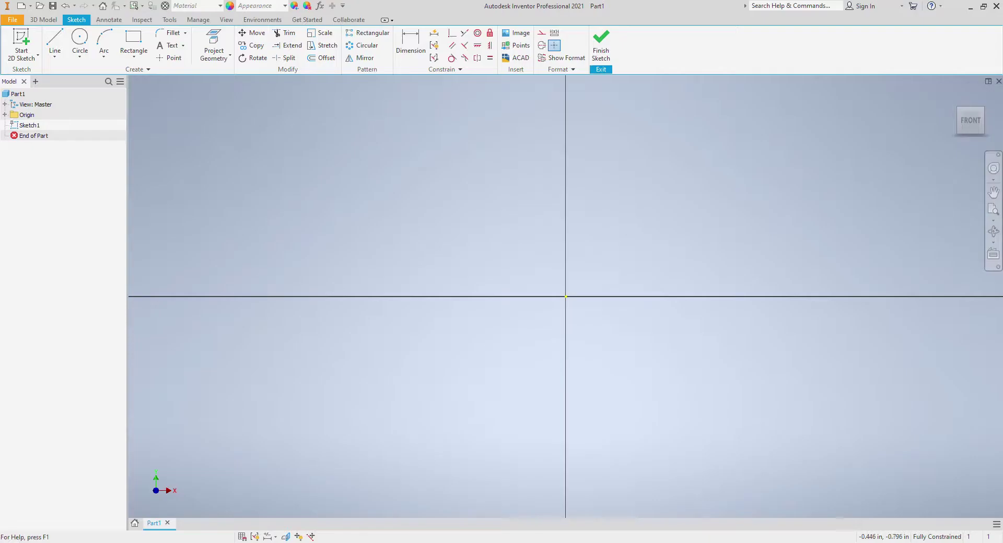
click(517, 34)
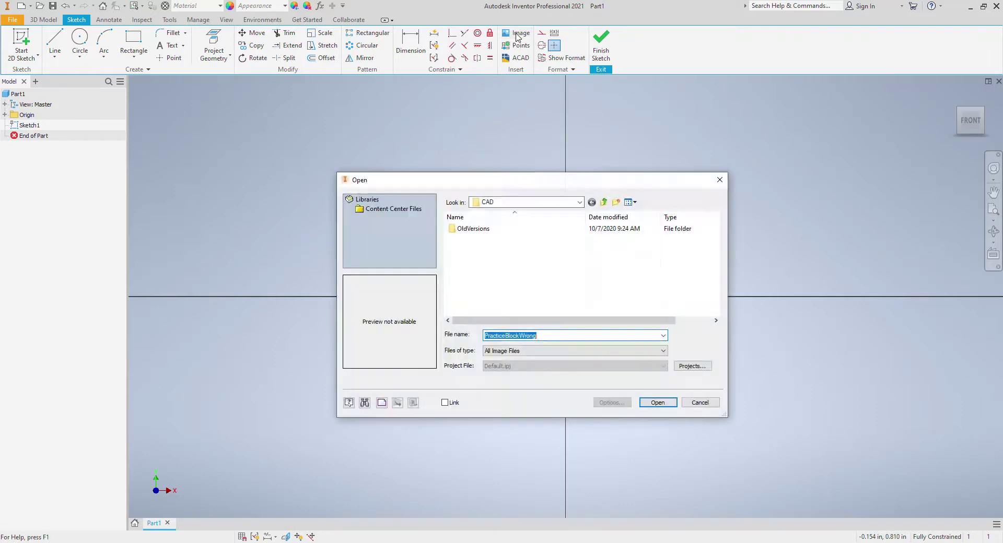
click(604, 202)
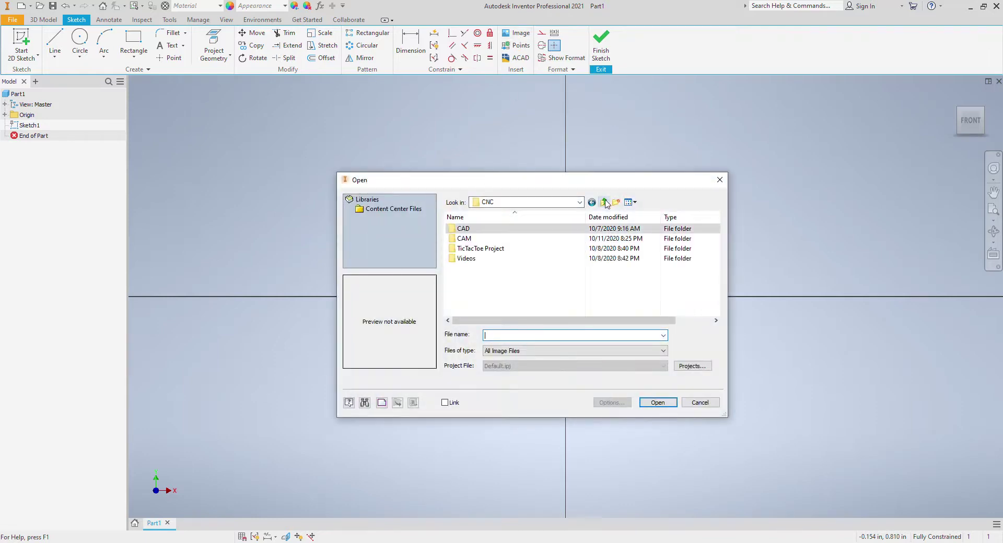
click(604, 203)
click(604, 202)
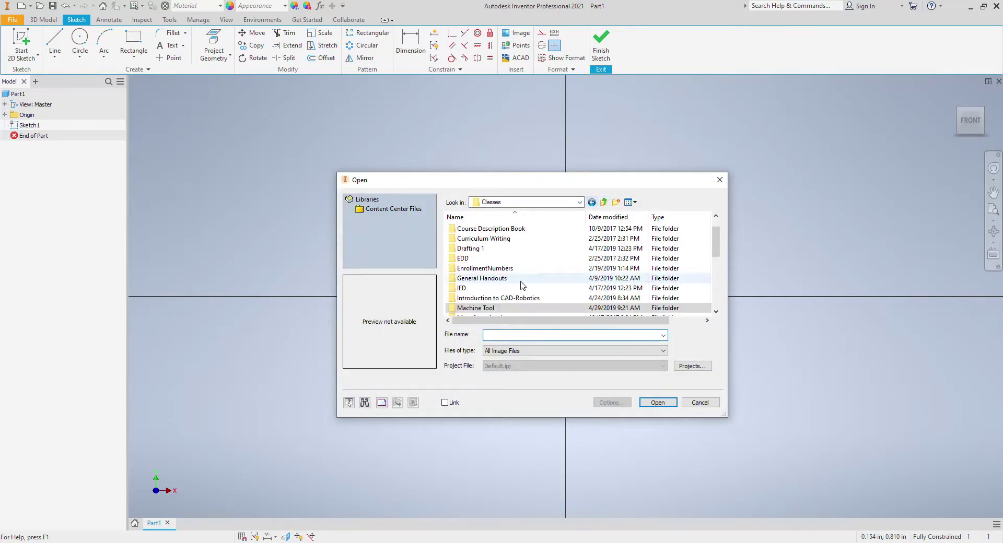
click(499, 298)
double_click(498, 298)
double_click(481, 229)
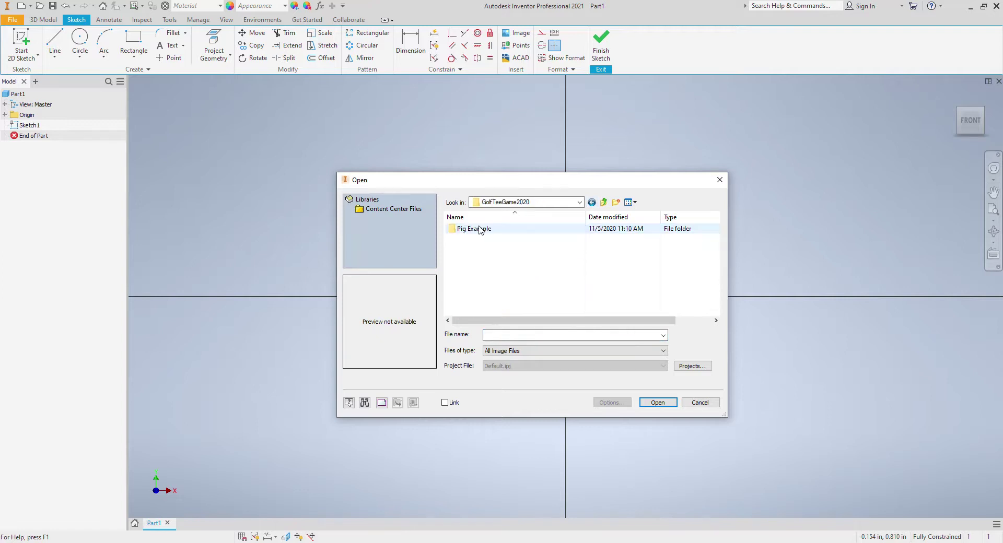
double_click(480, 230)
Insert the Pig 2 image into the sketch with its upper-left corner above and left of the sketch origin
click(527, 248)
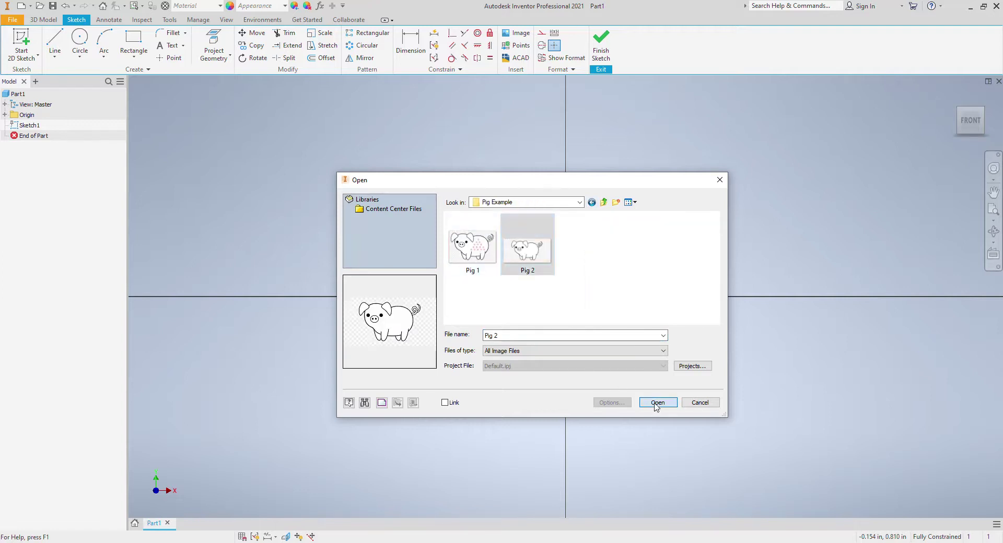
click(657, 402)
click(324, 131)
scroll(355, 173, down, 5)
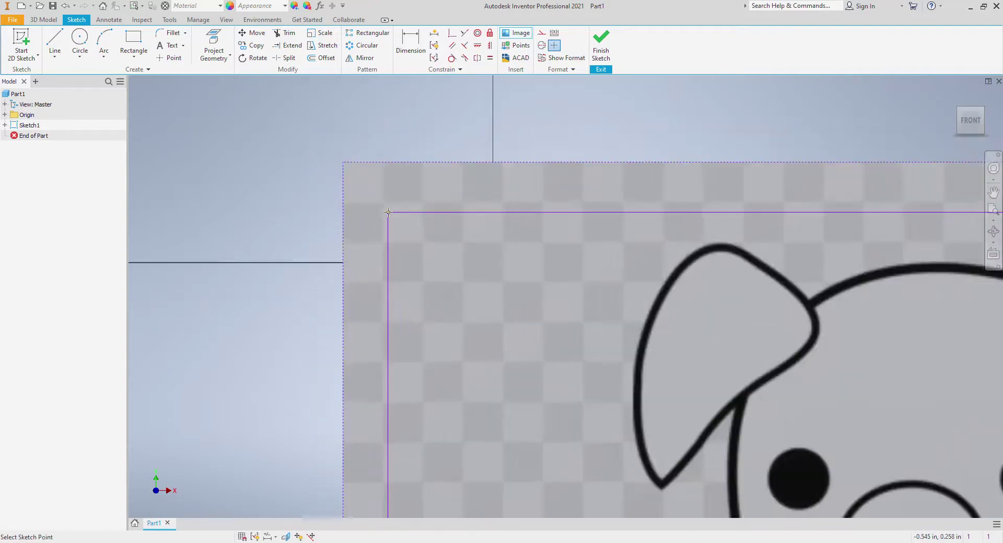
Sketch a two-point rectangle about 5.77 in wide closely around the pig outline in the inserted image
key(Escape)
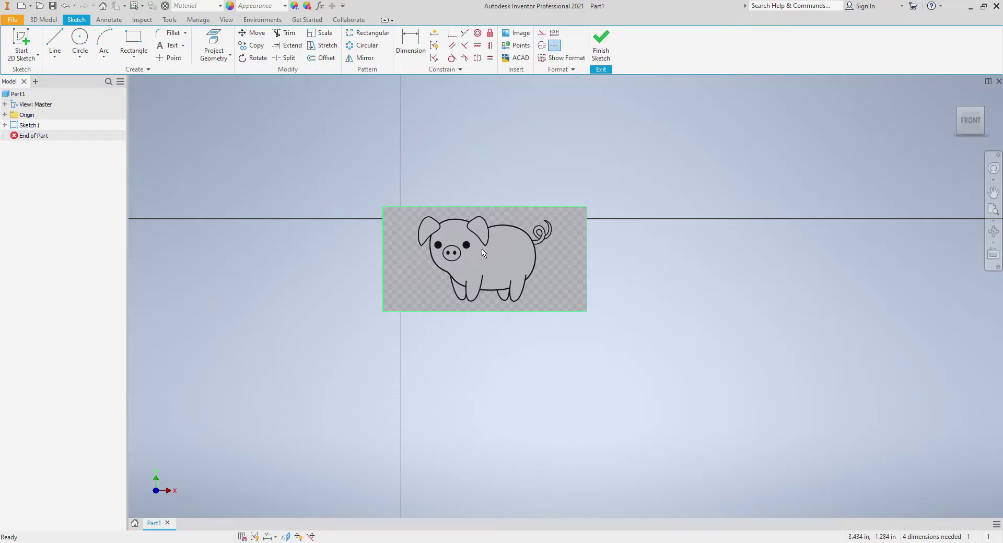
mouse_move(500, 268)
click(133, 42)
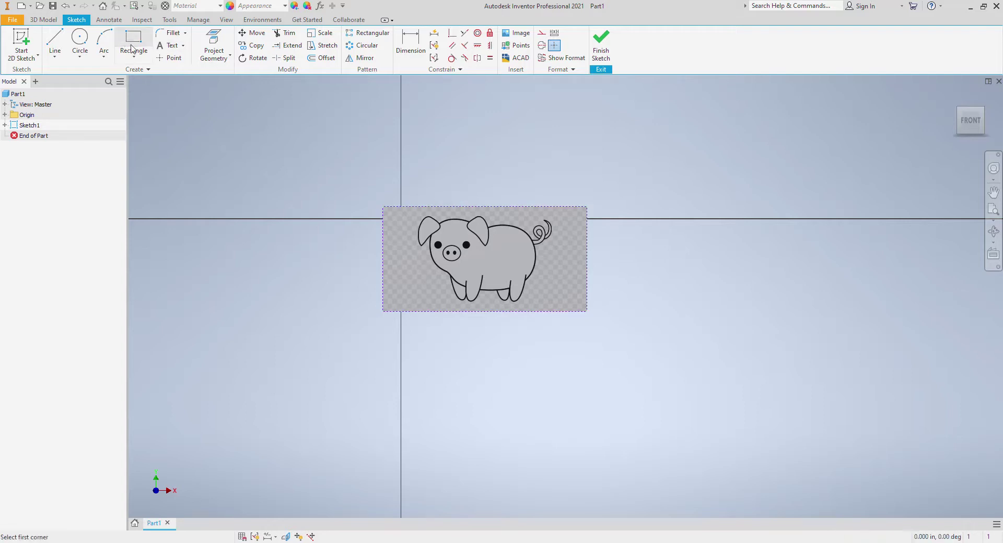
click(418, 215)
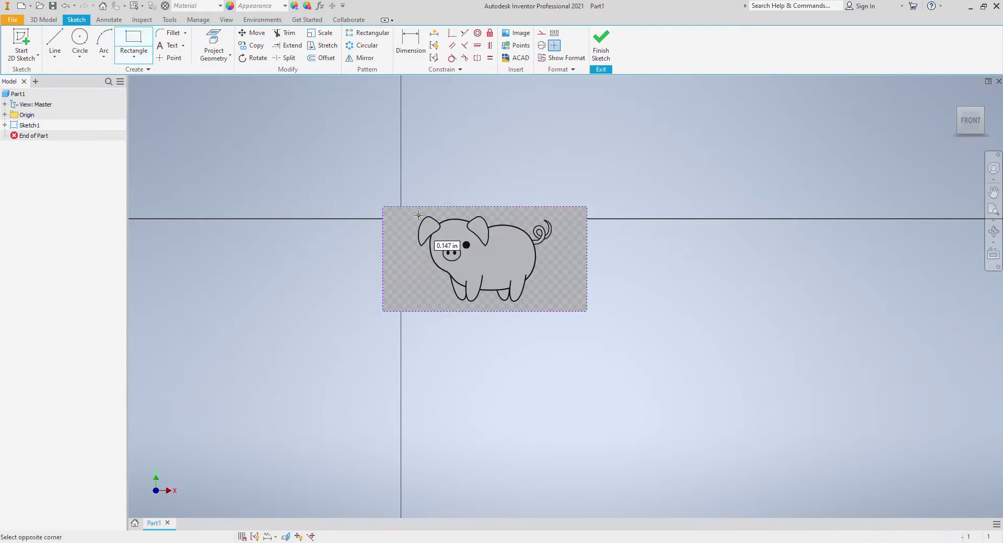
click(553, 300)
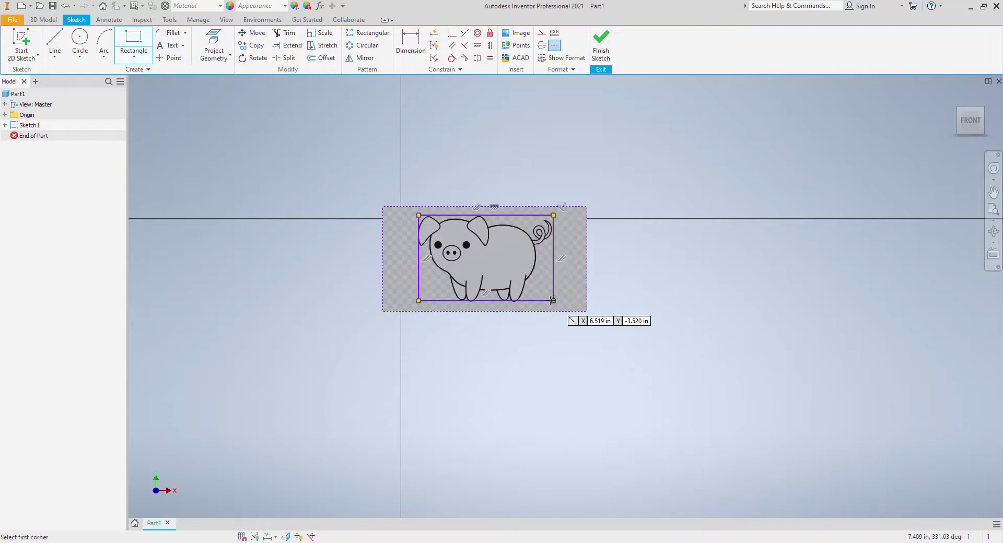
Dimension the rectangle around the pig to 6 in wide and 4 in high
click(411, 41)
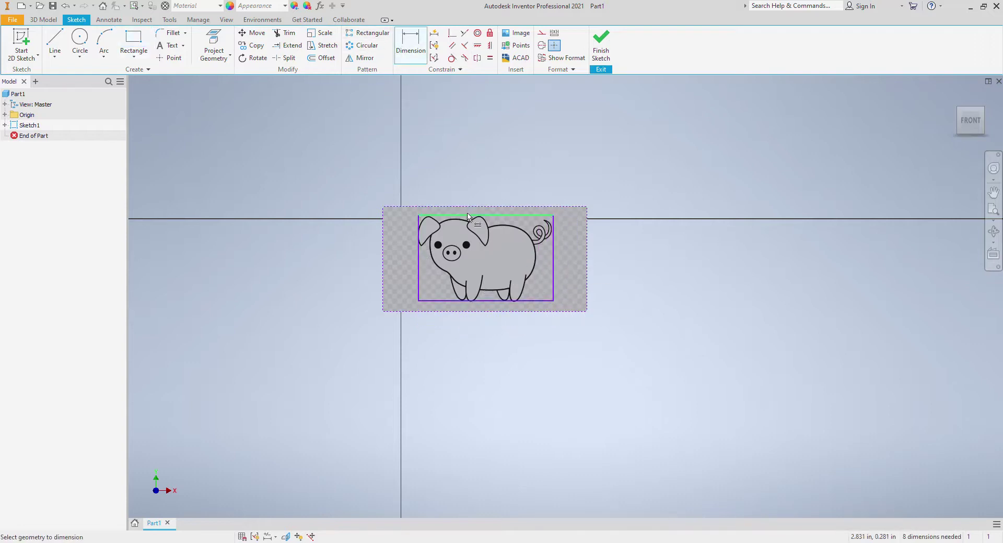
click(474, 214)
click(478, 186)
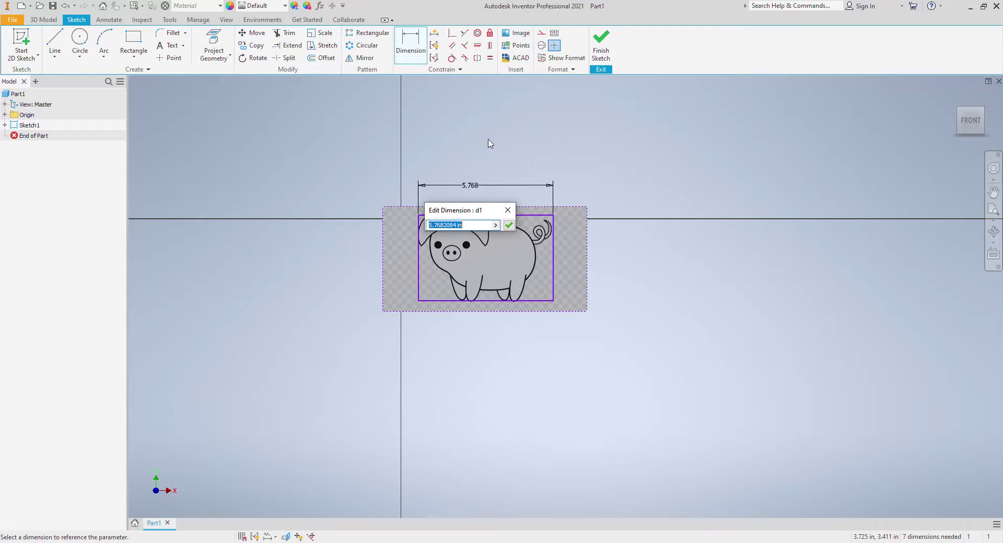
text(6)
key(Return)
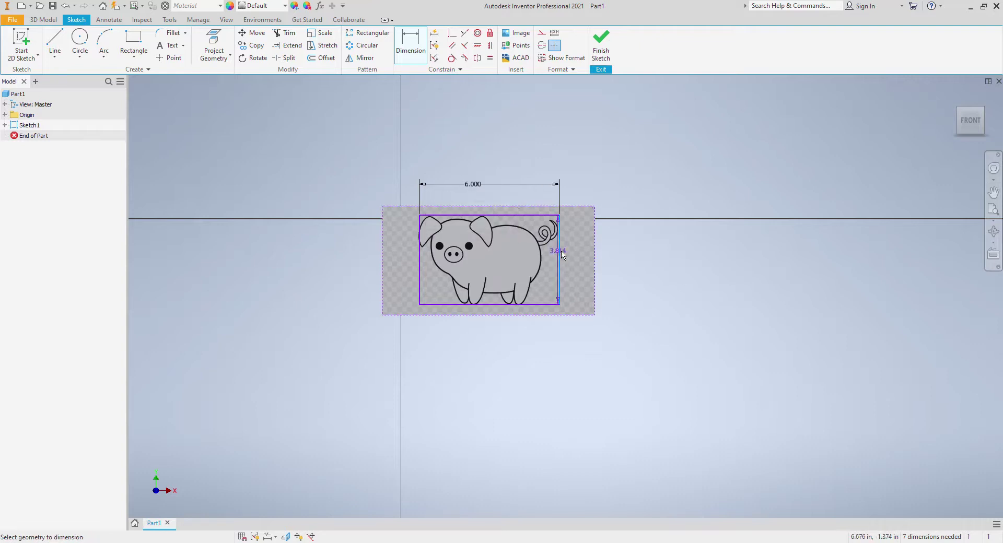
click(558, 254)
click(634, 261)
text(4)
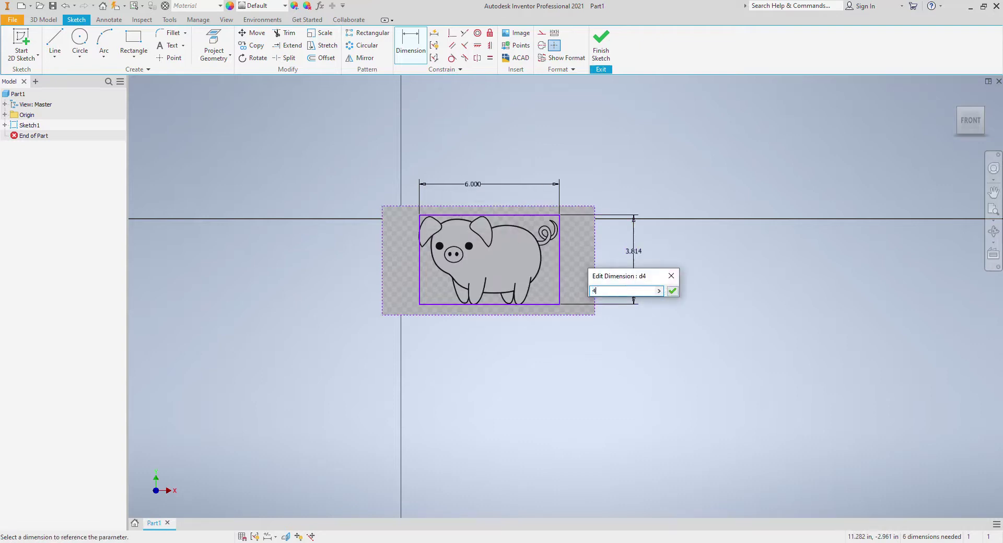
key(Return)
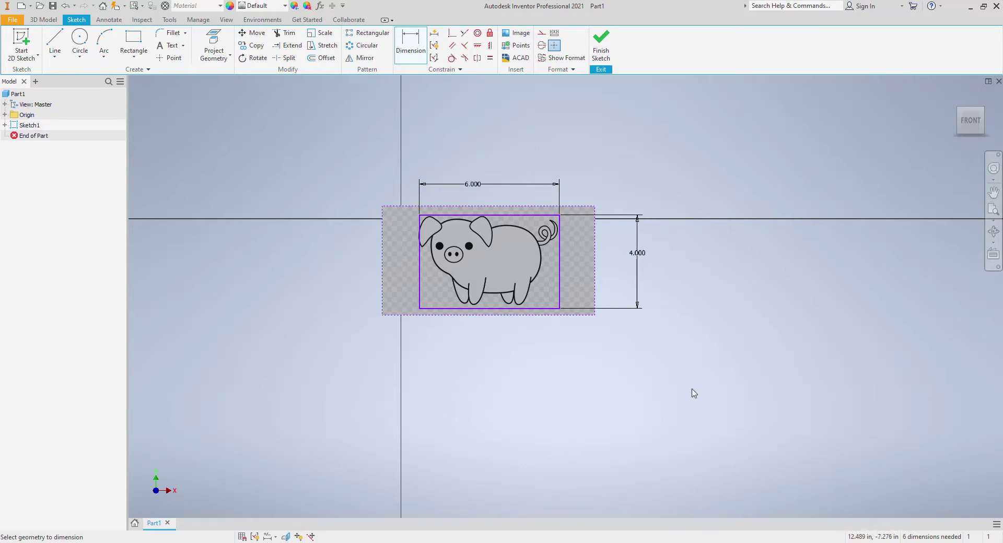
key(Escape)
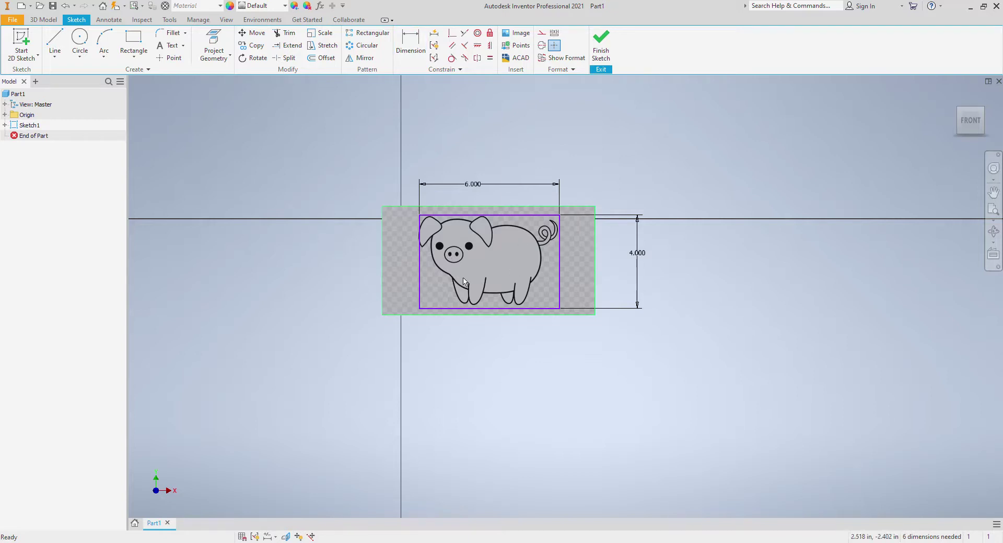
Resize the rectangle to 8 in wide by 5 in high and reposition it so it frames the whole pig
double_click(473, 184)
text(8)
key(Return)
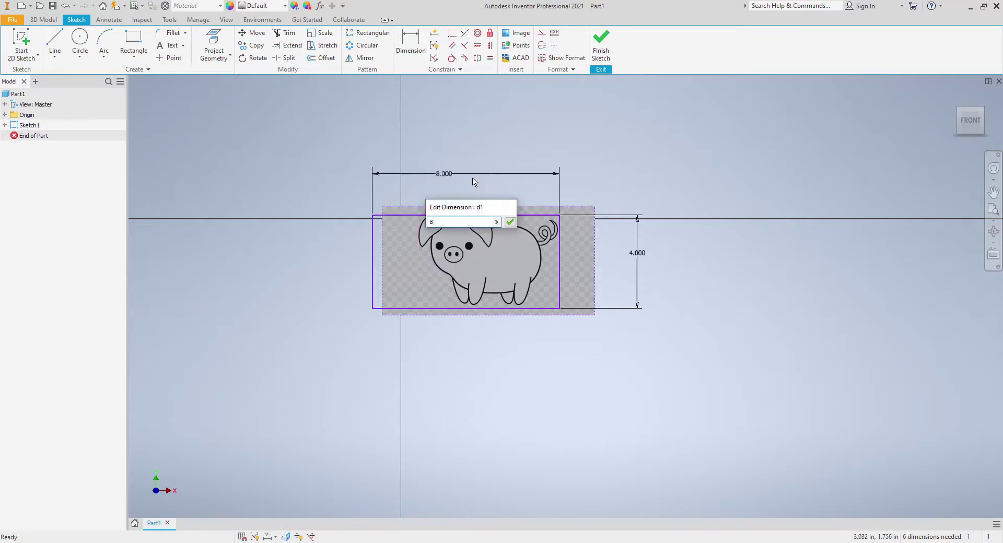
double_click(635, 249)
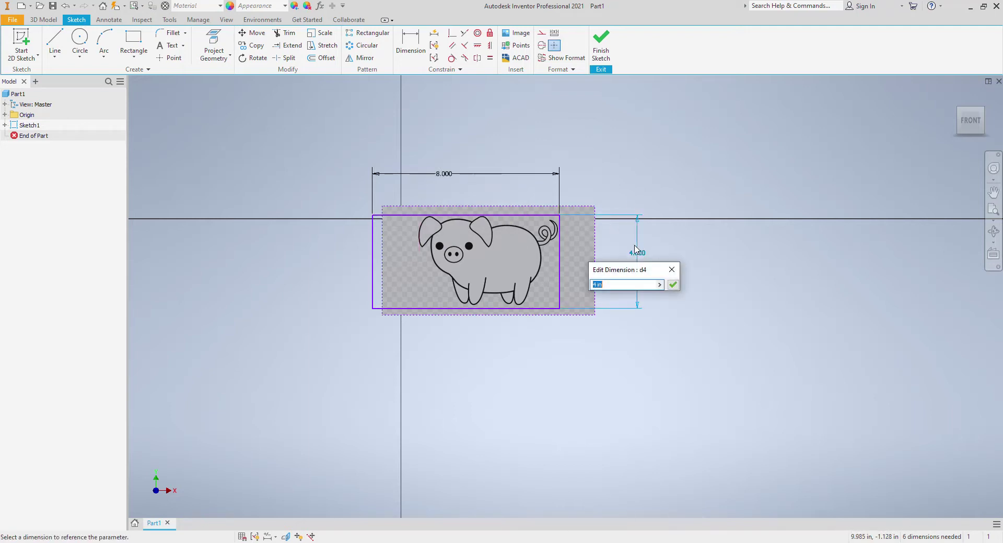
text(5)
key(Return)
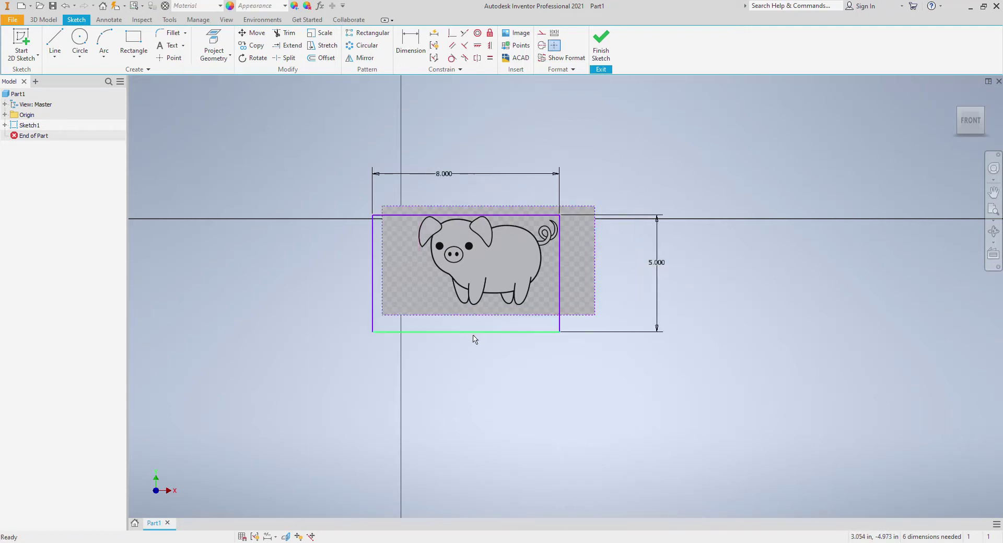
mouse_move(456, 336)
mouse_down()
mouse_move(488, 329)
mouse_move(465, 324)
mouse_up()
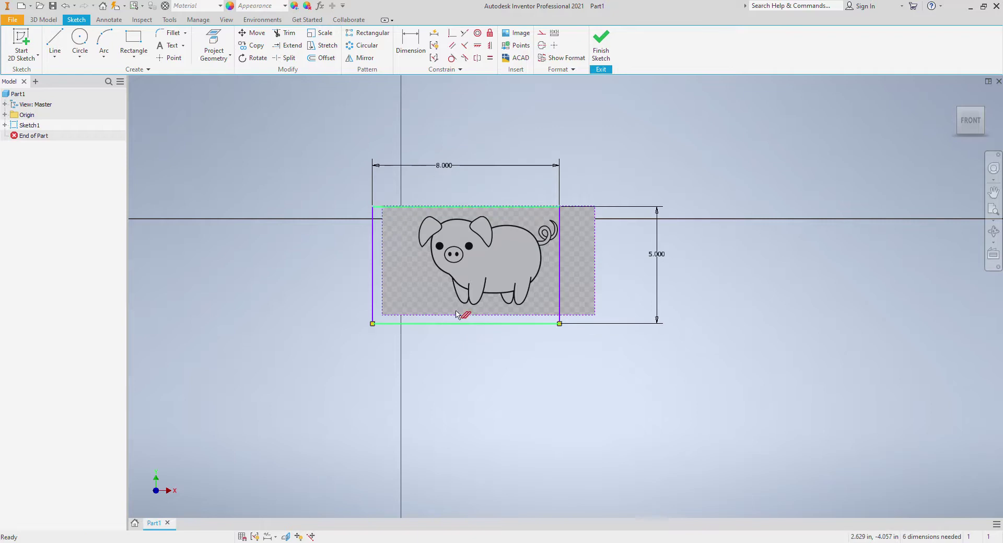
drag(376, 287, 400, 290)
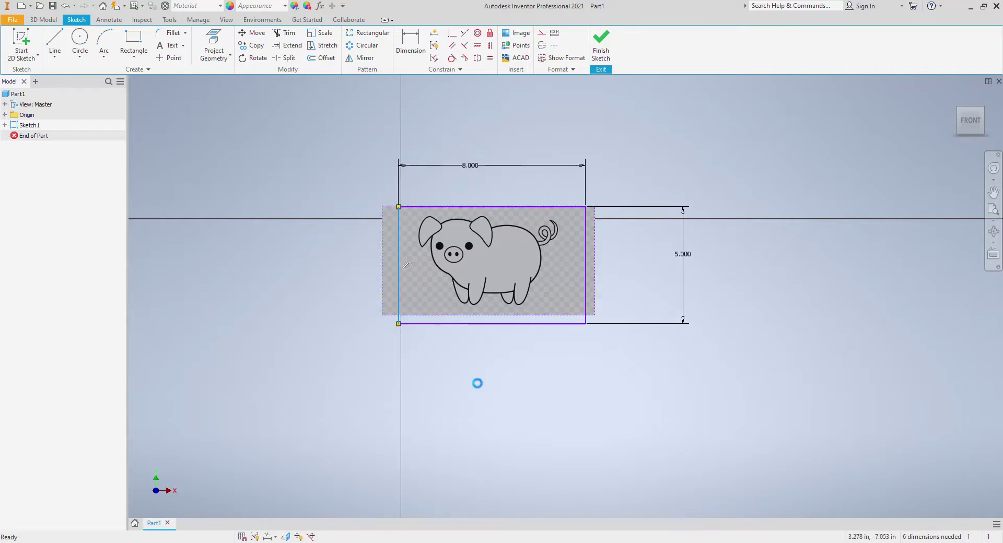
Dimension the image's height to 5.25 in and reposition the image so the pig sits centered inside the rectangle
key(d)
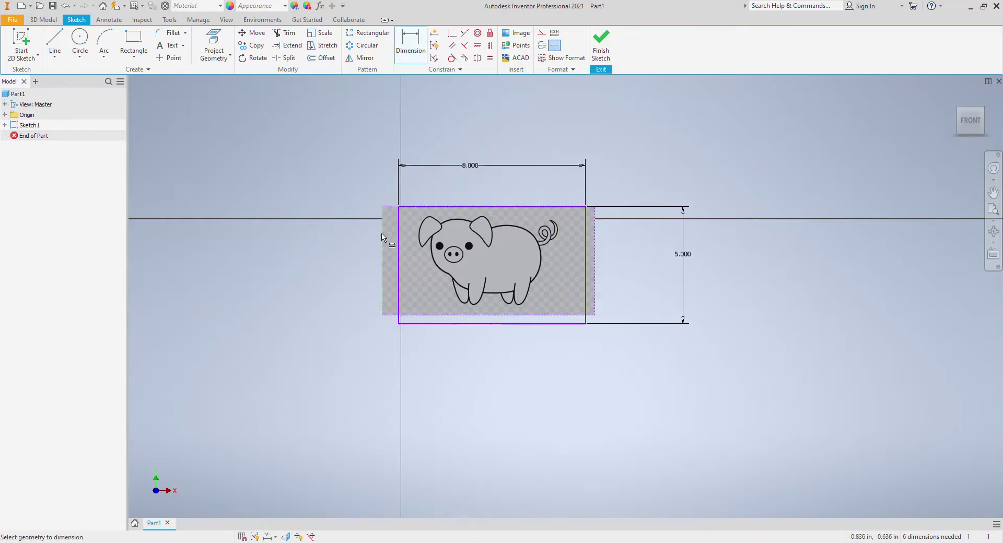
click(382, 238)
click(350, 245)
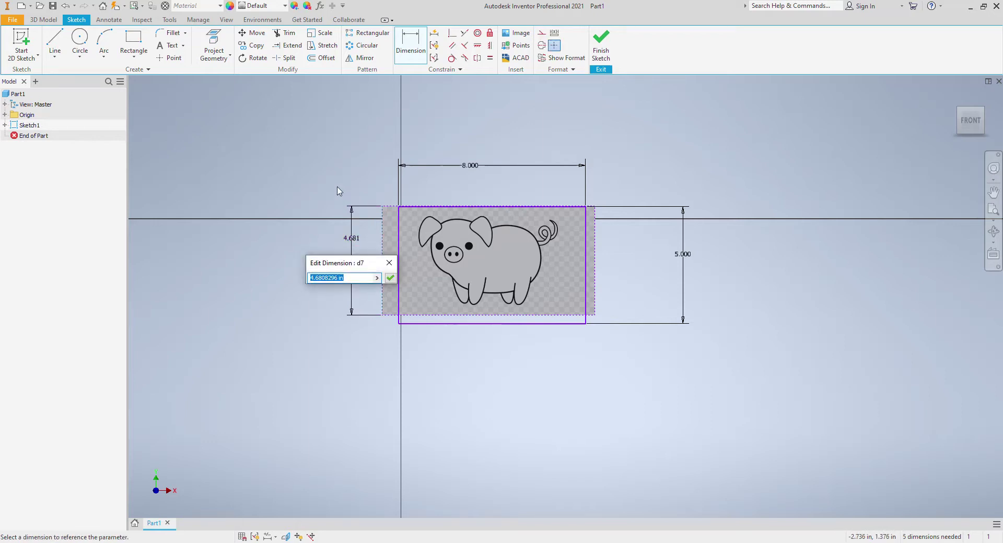
text(5.25)
key(Return)
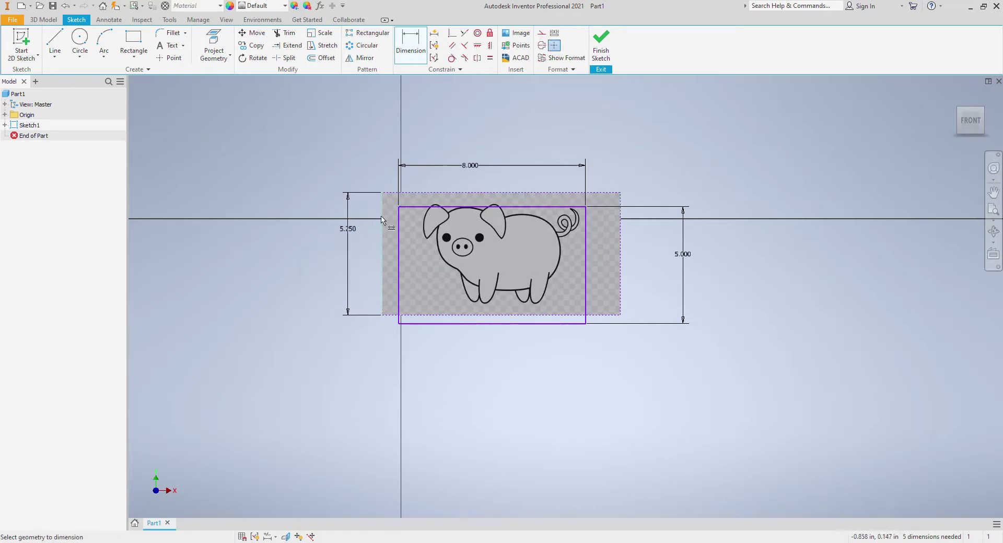
key(Escape)
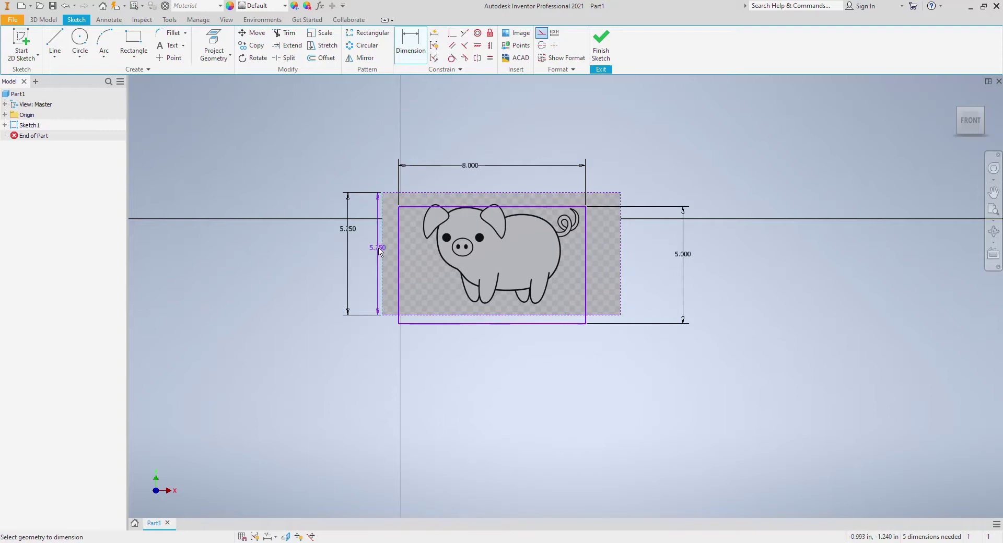
drag(379, 253, 381, 253)
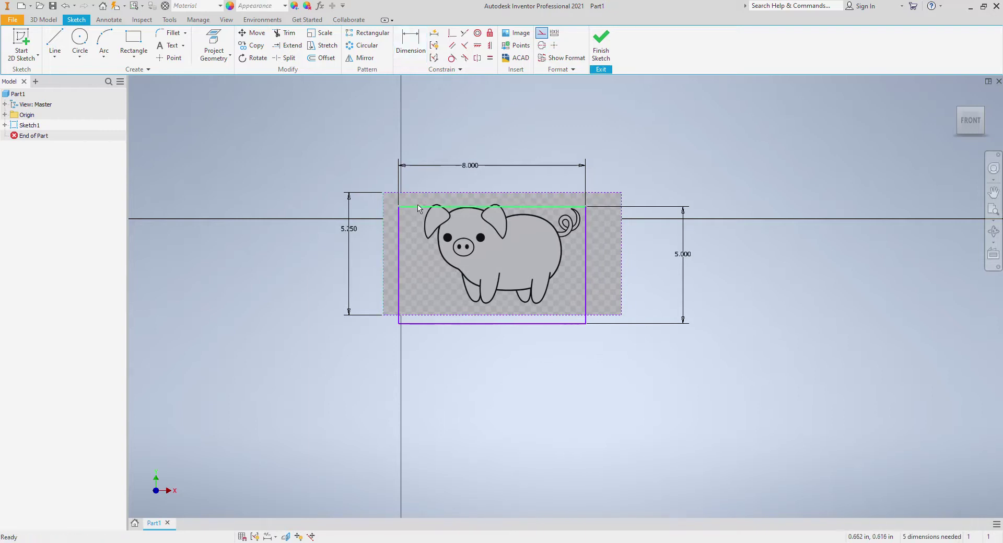
drag(426, 197, 428, 209)
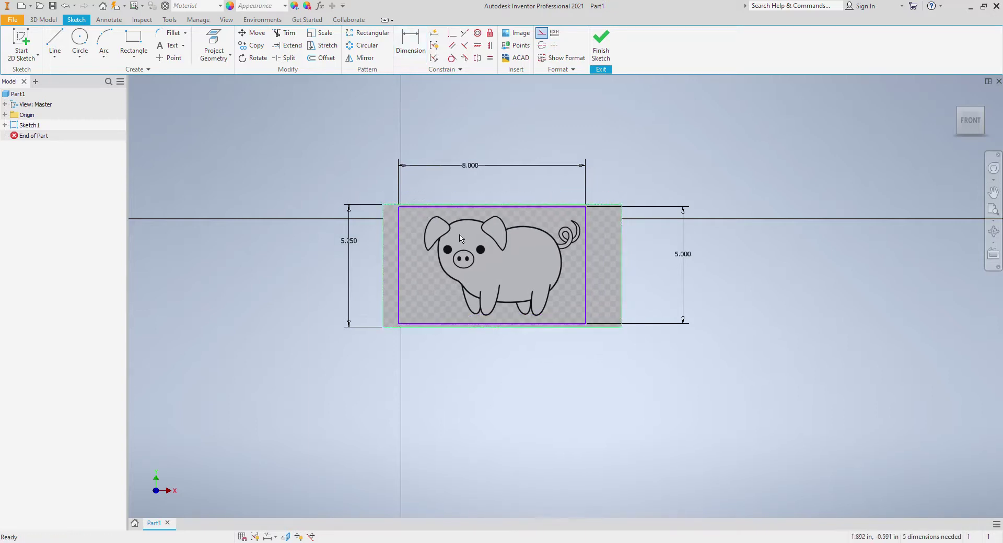
drag(621, 259, 617, 260)
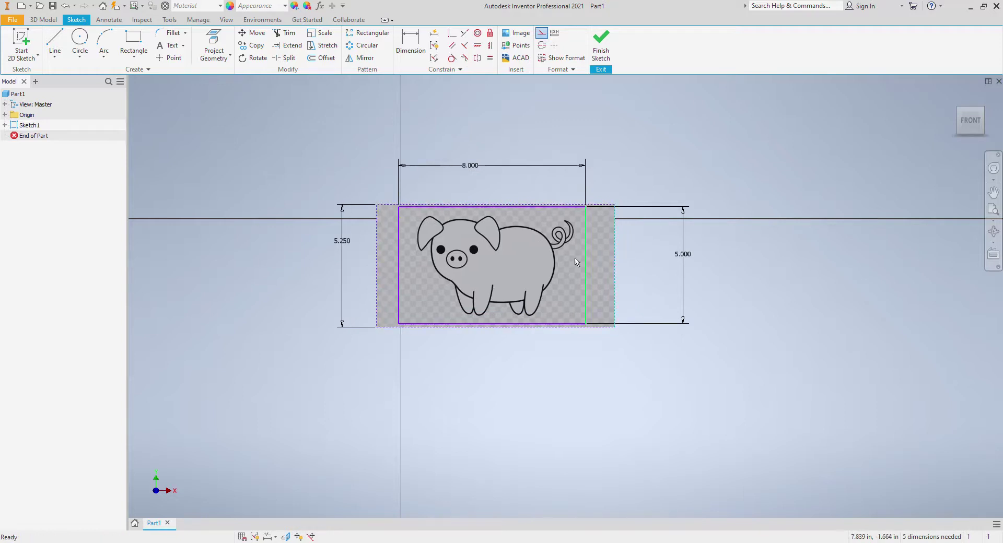
Set the image's height to 5.5 in and shift the image left to center the pig in the rectangle
double_click(340, 243)
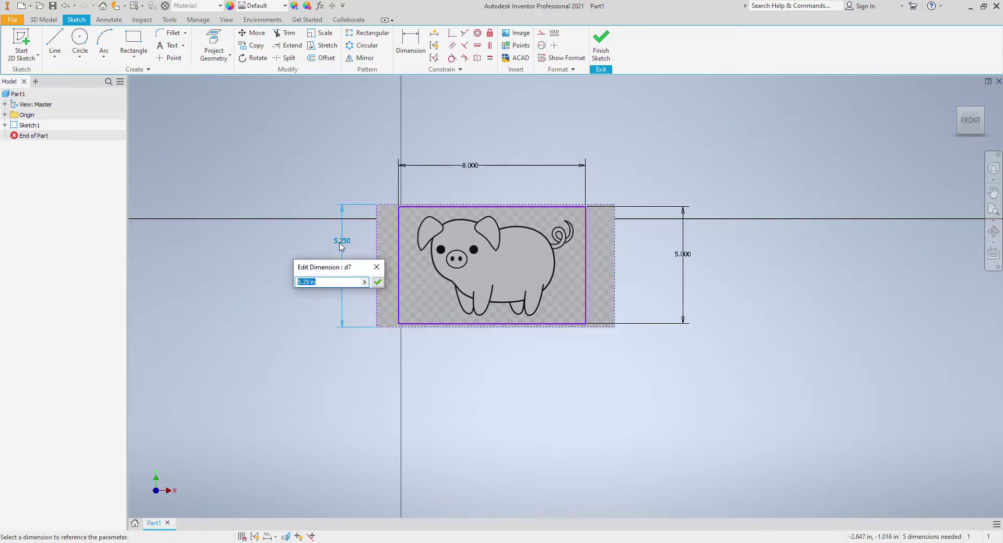
text(5.5)
key(Return)
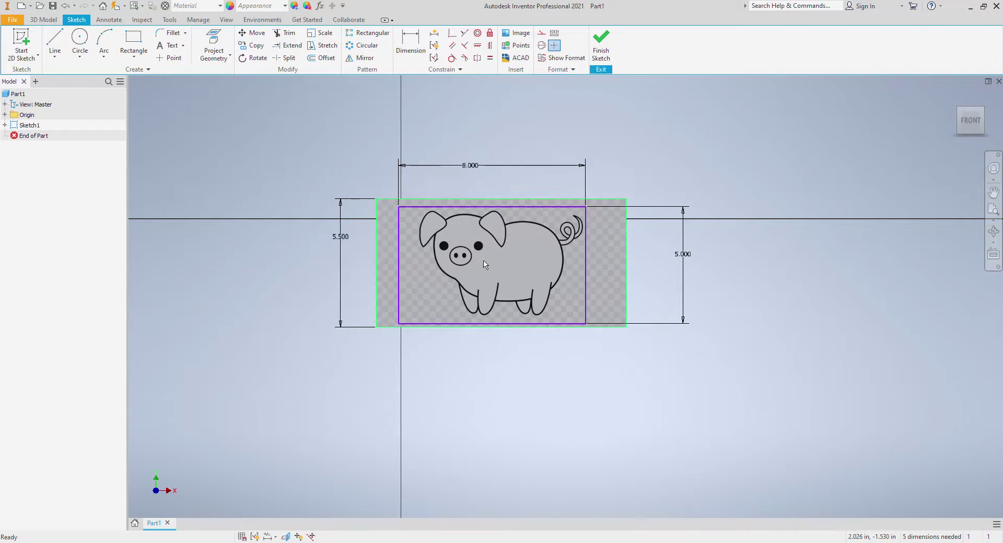
drag(630, 274, 622, 279)
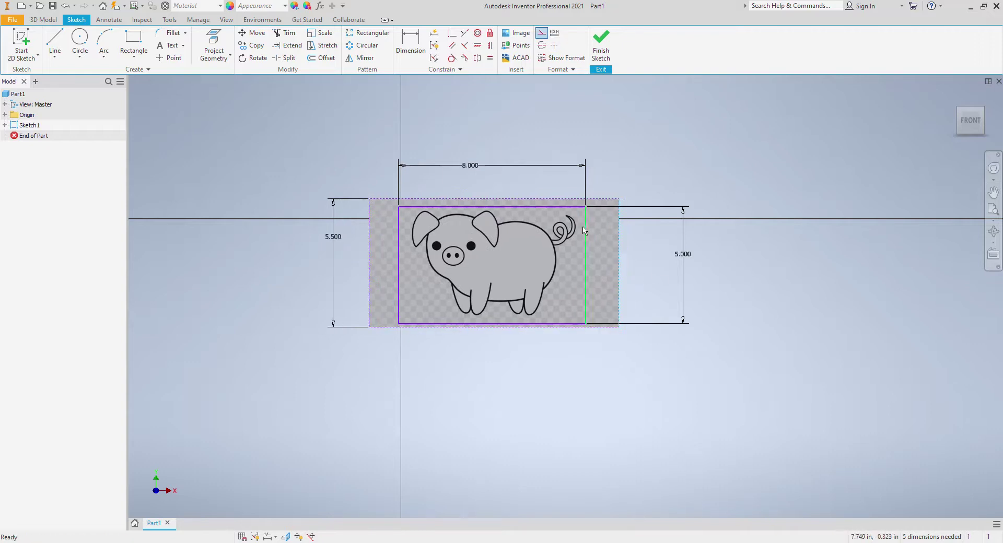
Set the image's height to 5.75 in and move the image so the pig stays within the rectangle
double_click(333, 238)
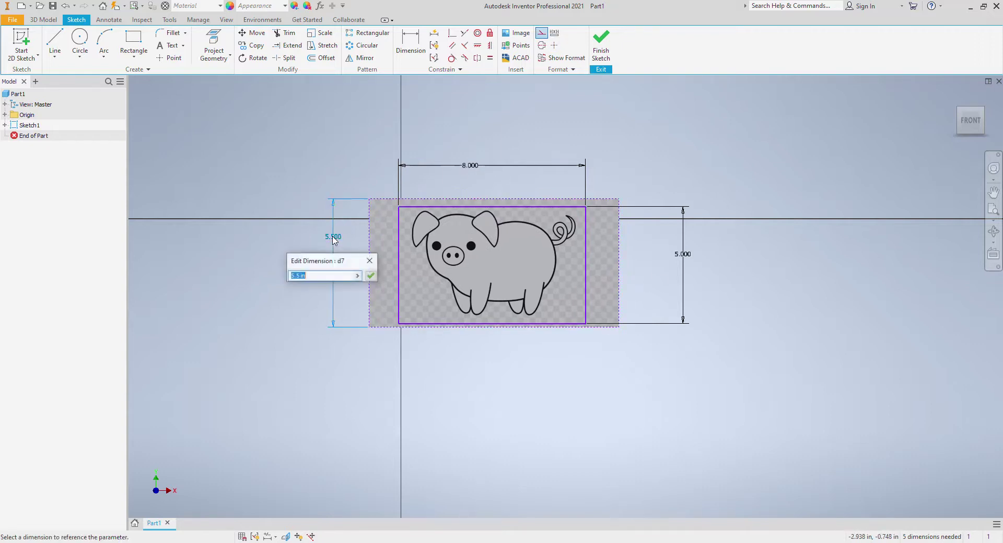
text(5.75)
key(Return)
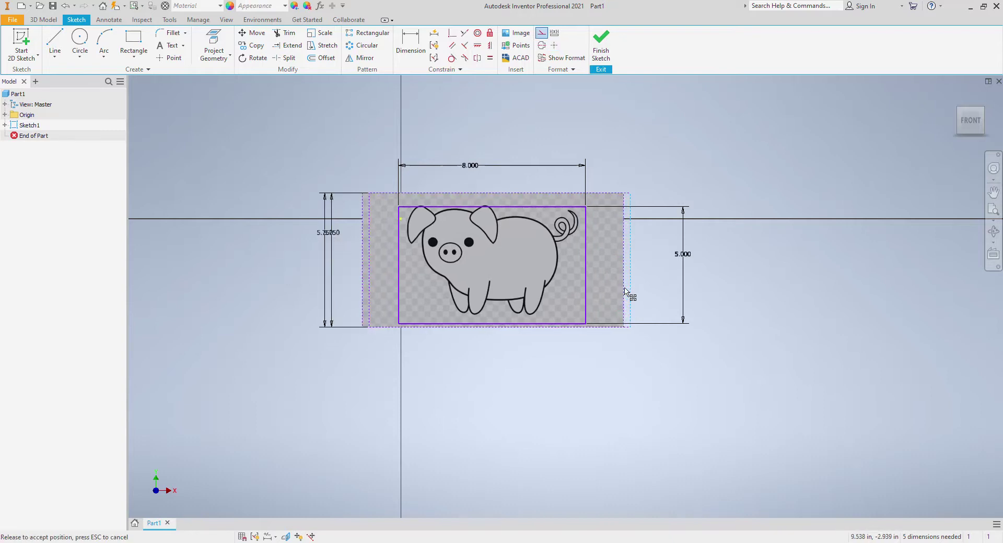
drag(599, 198, 600, 205)
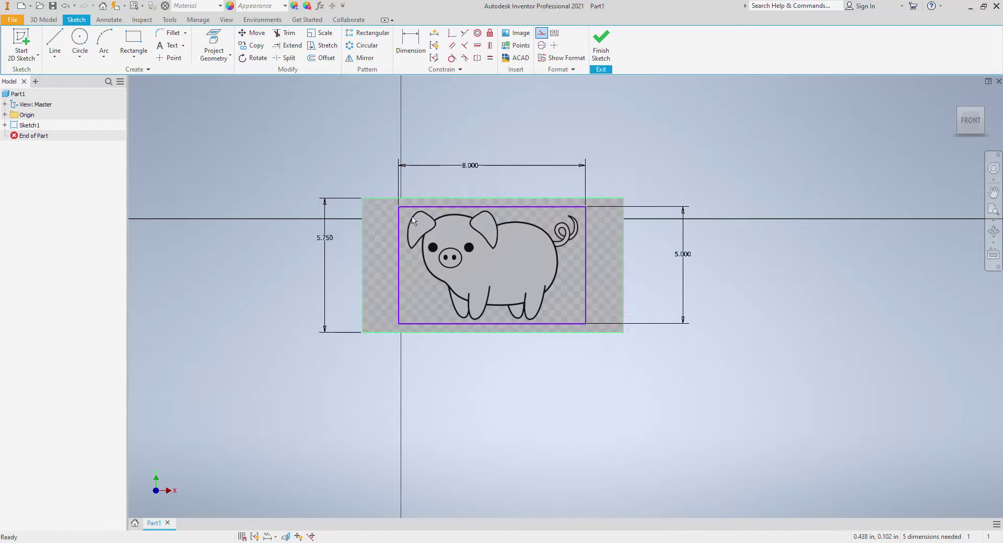
Set the image's height to 6 in and move the image down and left so the pig fits within the rectangle
double_click(319, 241)
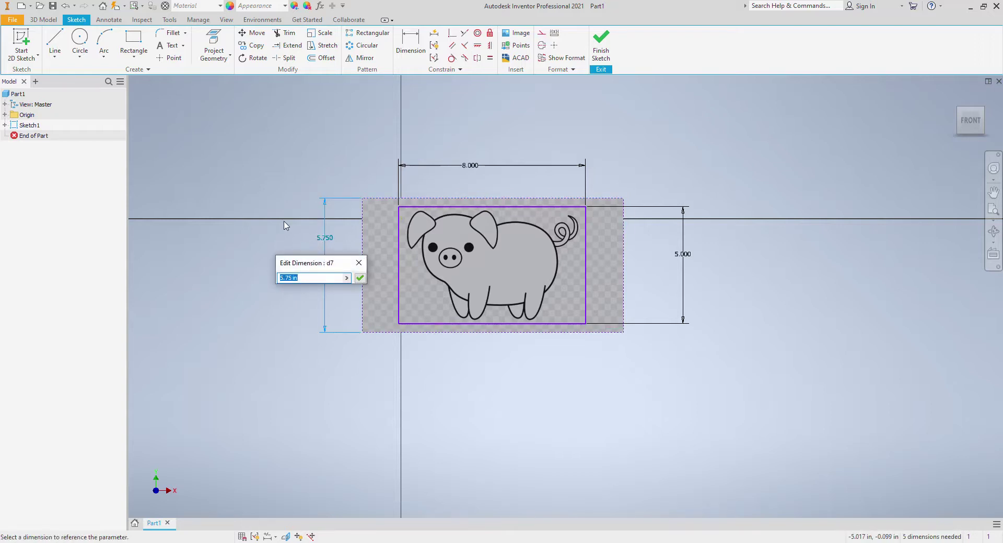
text(6)
key(Return)
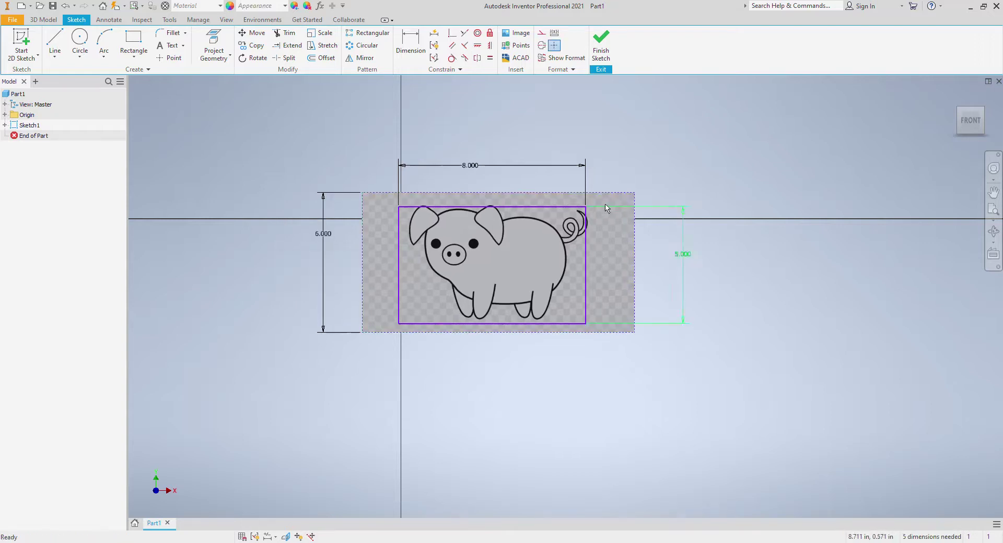
drag(603, 191, 603, 199)
drag(633, 262, 630, 261)
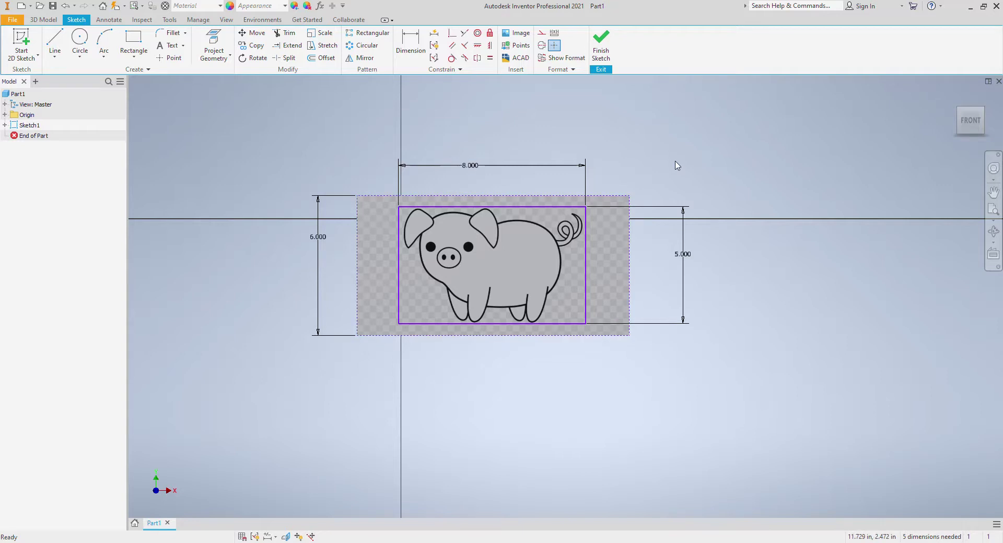
Delete all four lines of the rectangle around the pig and finish the sketch
click(577, 204)
key(Delete)
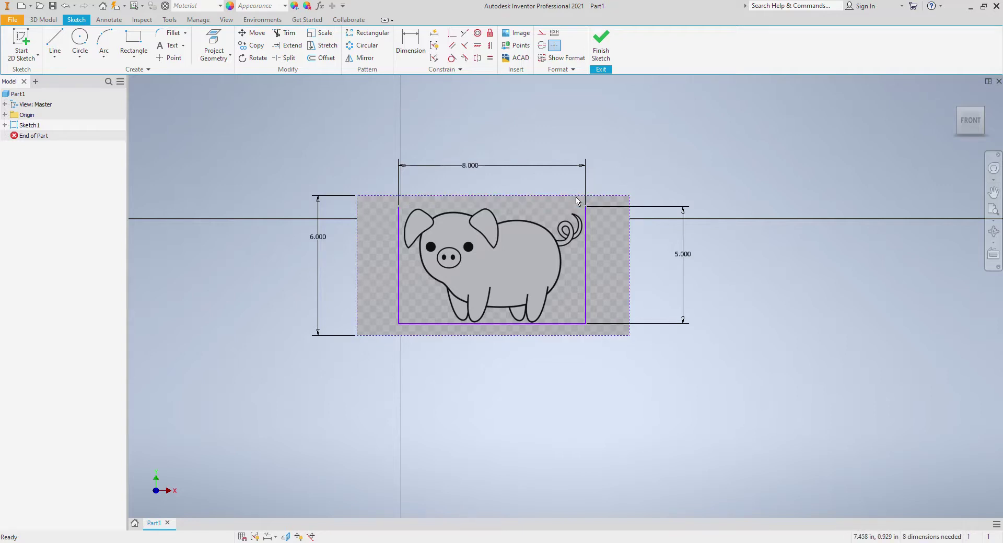
click(585, 244)
key(Delete)
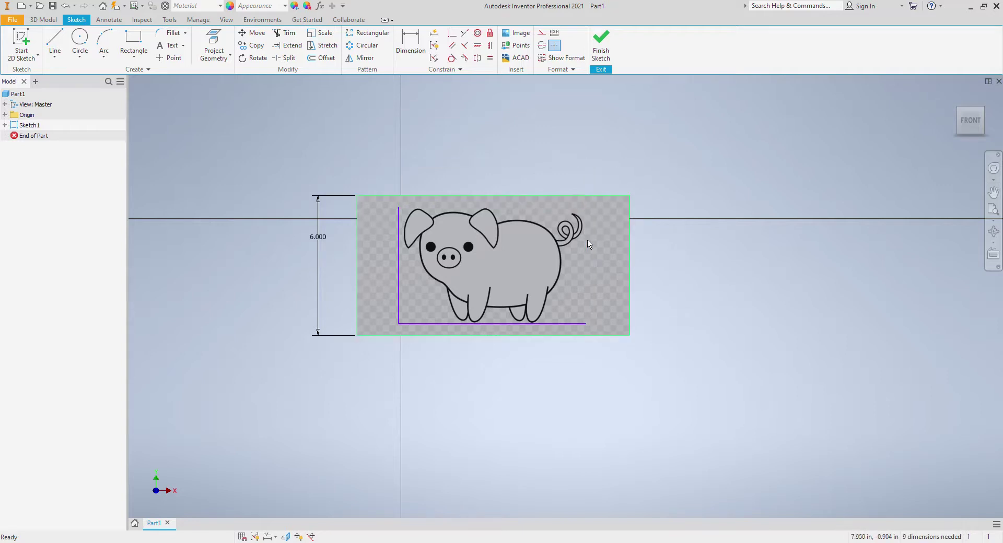
click(572, 324)
key(Delete)
click(398, 287)
key(Delete)
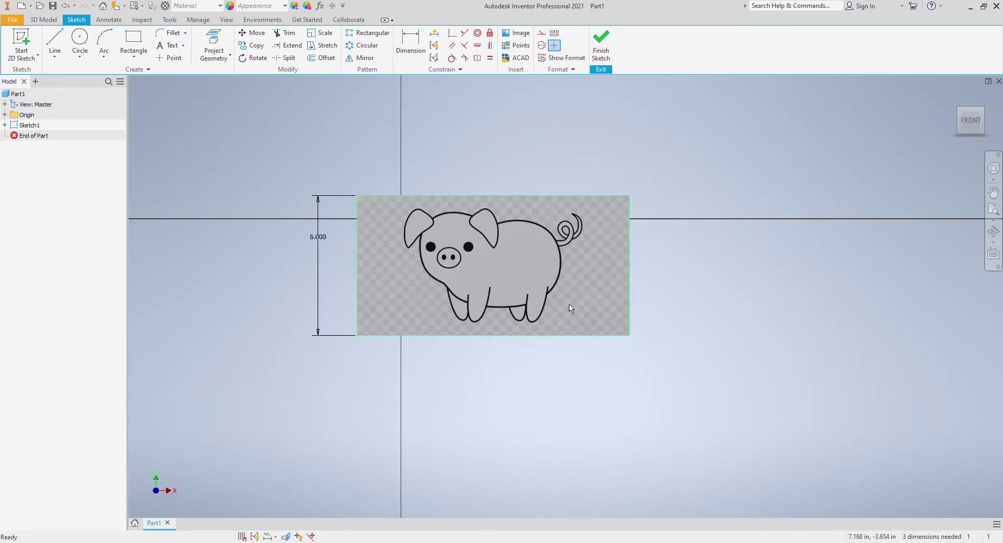
click(601, 44)
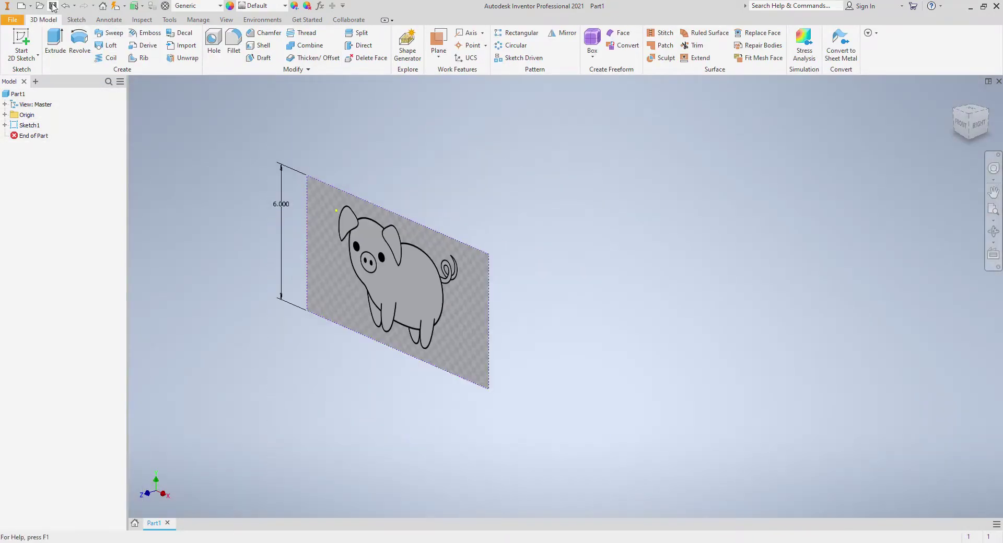
Save the part as Pig 2 in the Pig Example folder under Classes
click(53, 6)
click(580, 202)
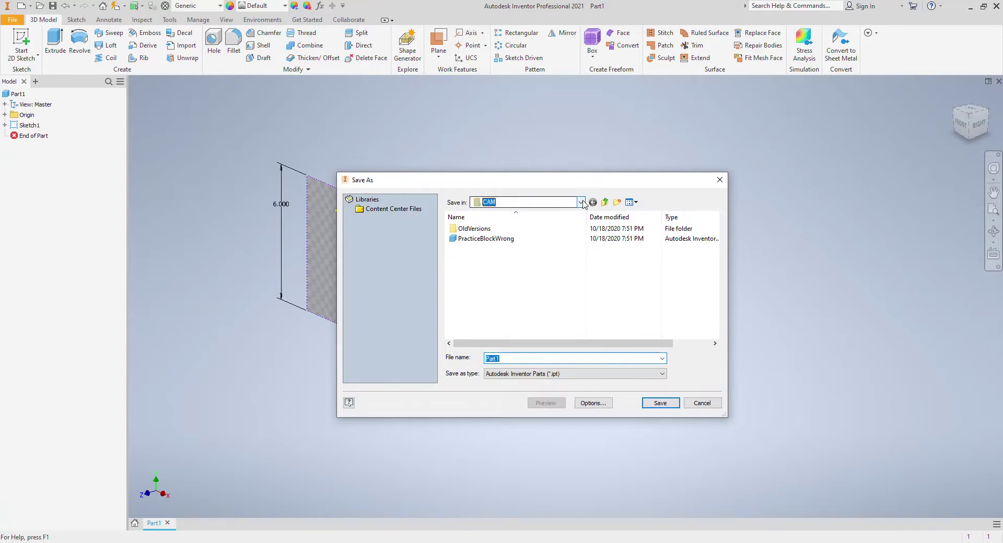
click(531, 295)
click(527, 202)
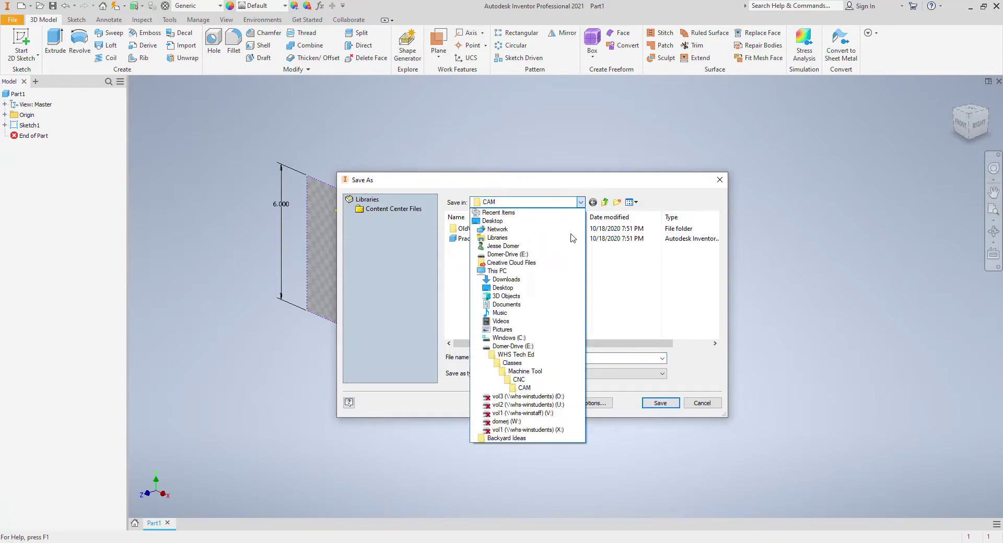
click(522, 355)
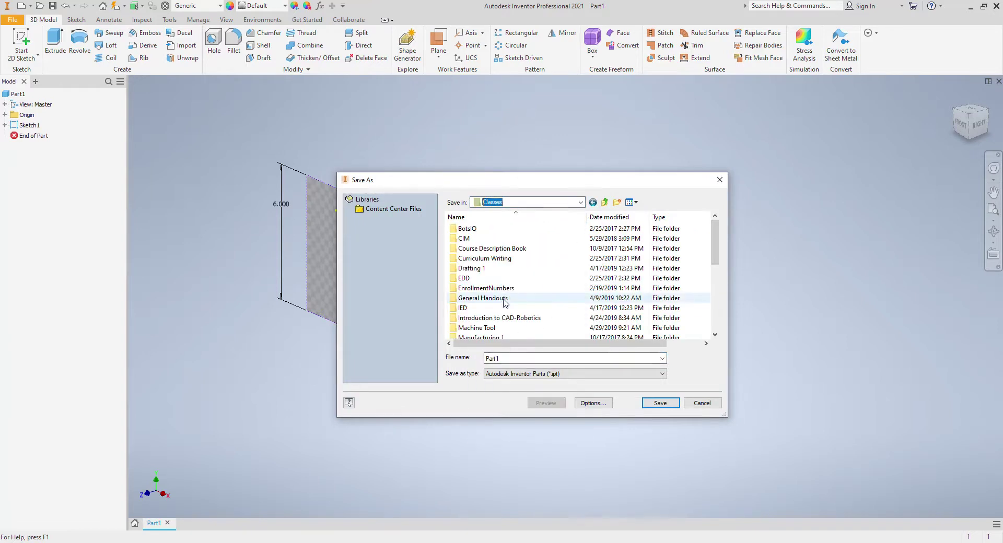
double_click(501, 324)
double_click(483, 229)
double_click(478, 228)
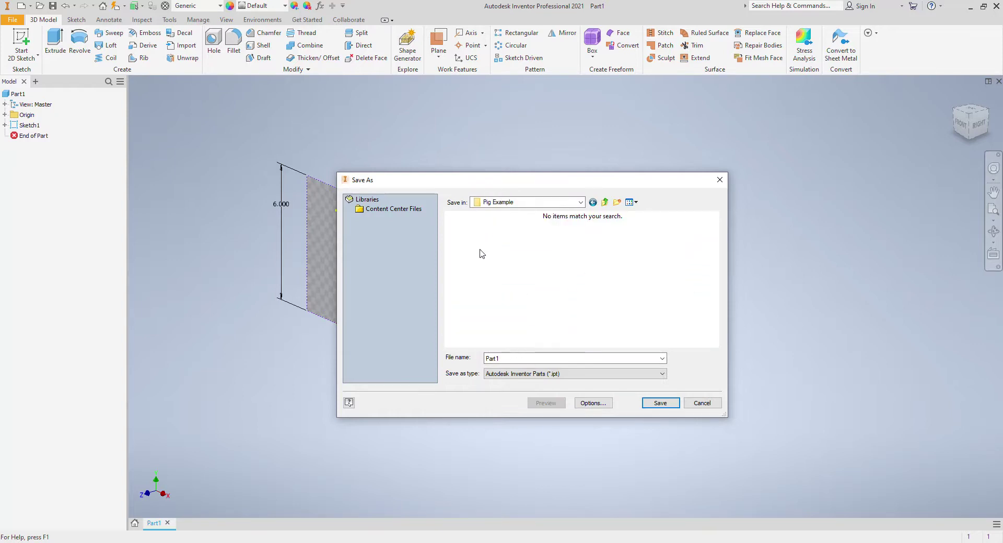
double_click(510, 358)
text(Pig 2)
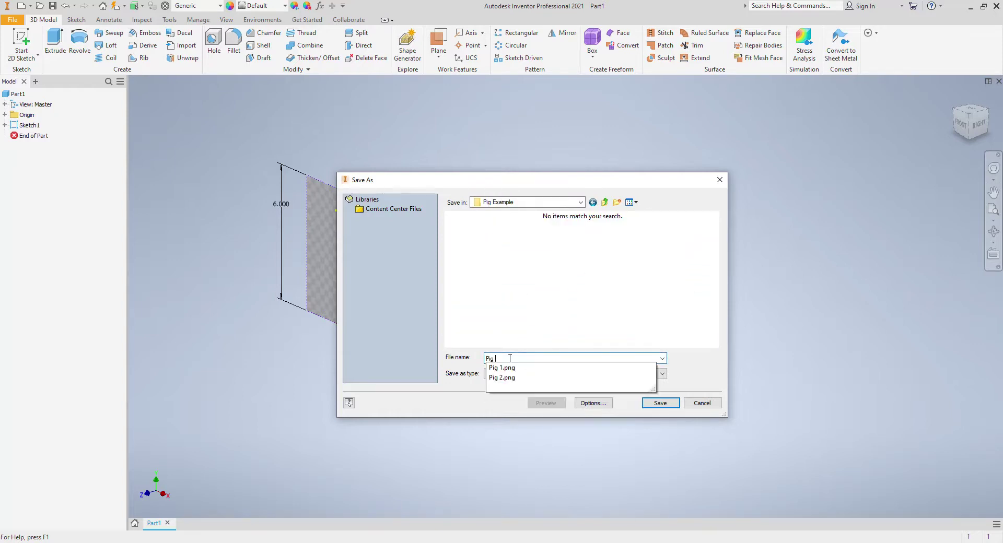
click(660, 403)
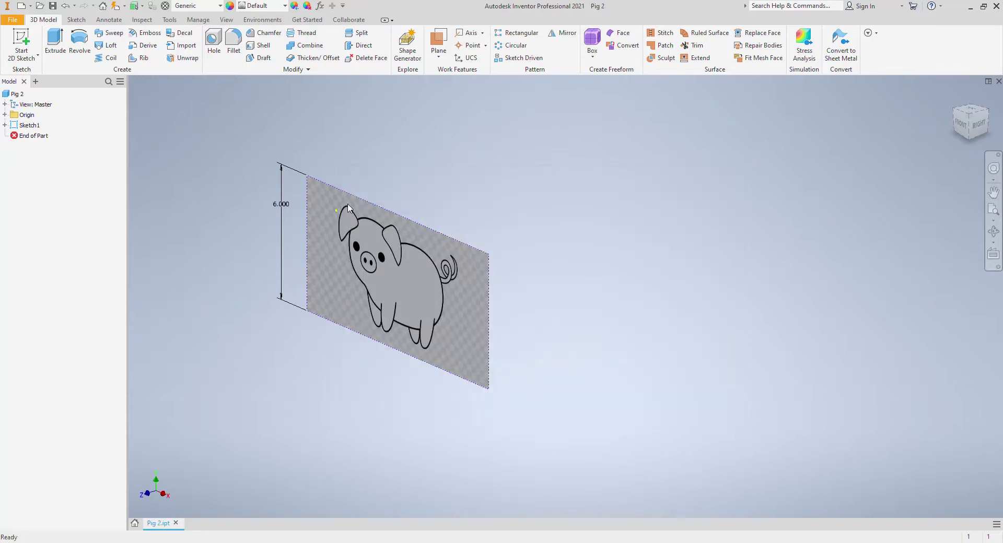
Reopen the sketch holding the pig image and start a control vertex spline at the pig's left ear
double_click(29, 126)
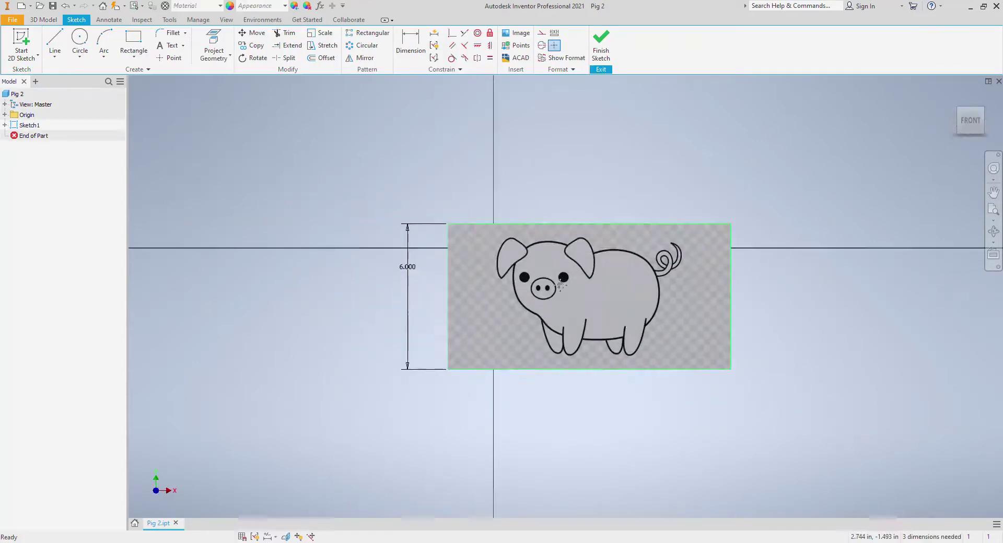
scroll(376, 196, up, 5)
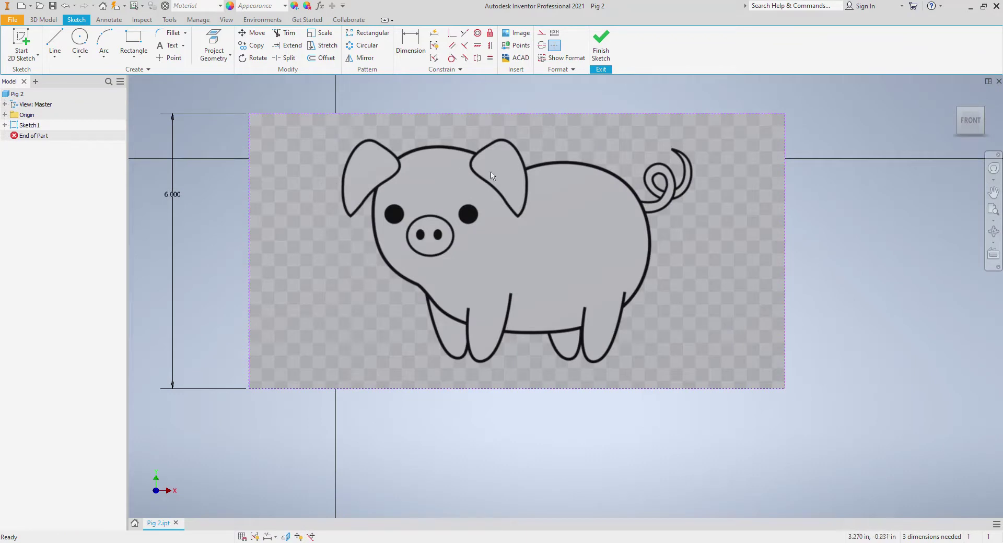
click(54, 56)
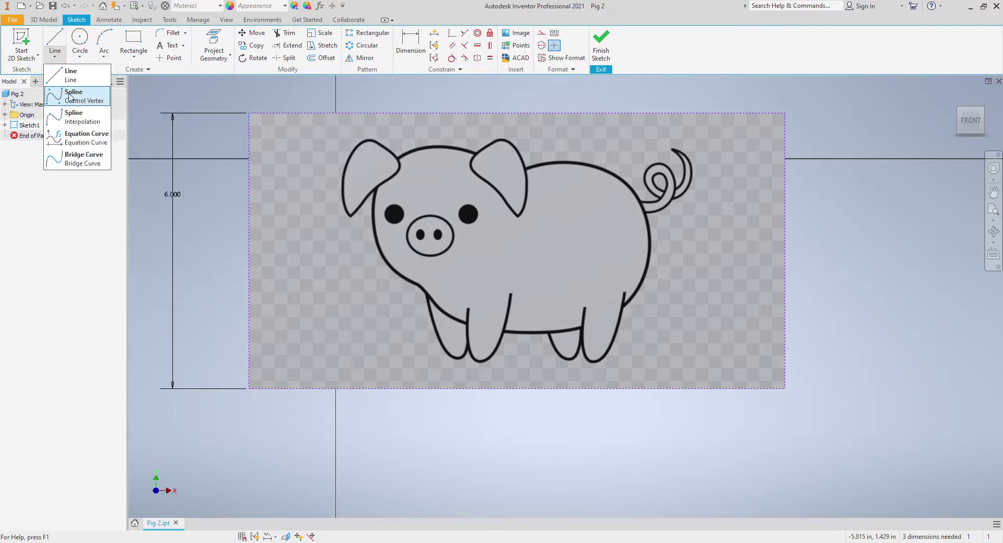
click(65, 96)
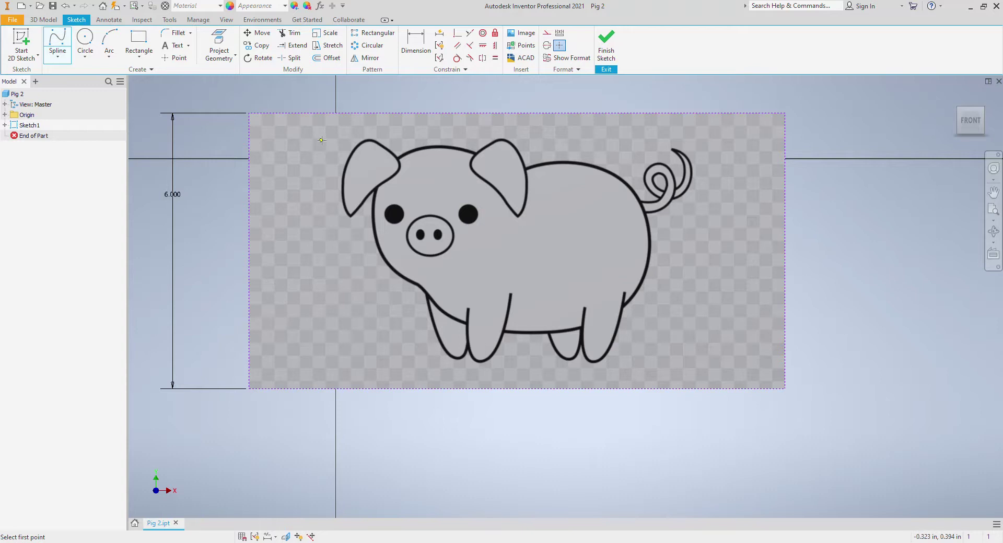
scroll(391, 158, up, 3)
scroll(391, 159, up, 3)
middle_drag(403, 161, 551, 211)
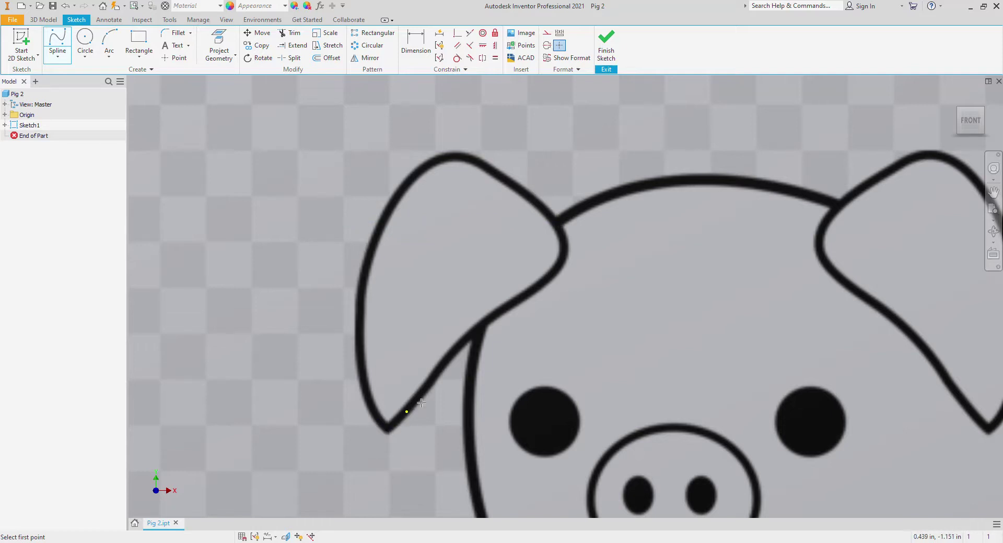
Draw a trial control vertex spline winding freely around the left ear and across the face, and delete it
click(557, 223)
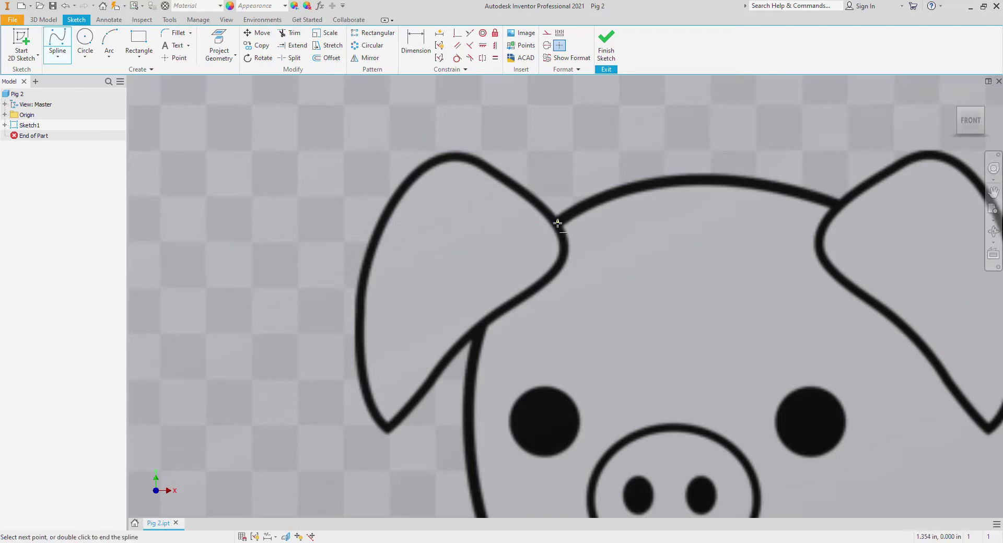
click(374, 188)
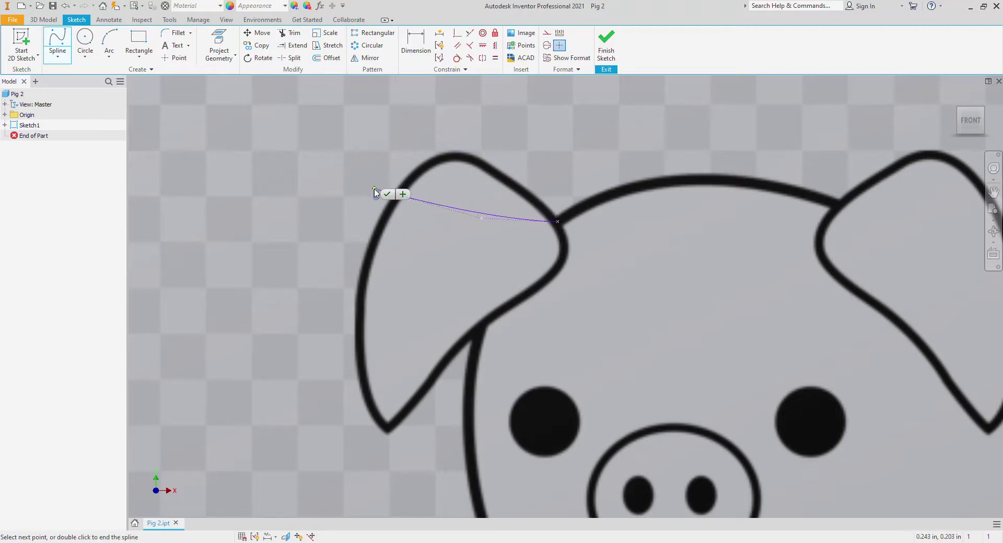
click(299, 426)
click(453, 452)
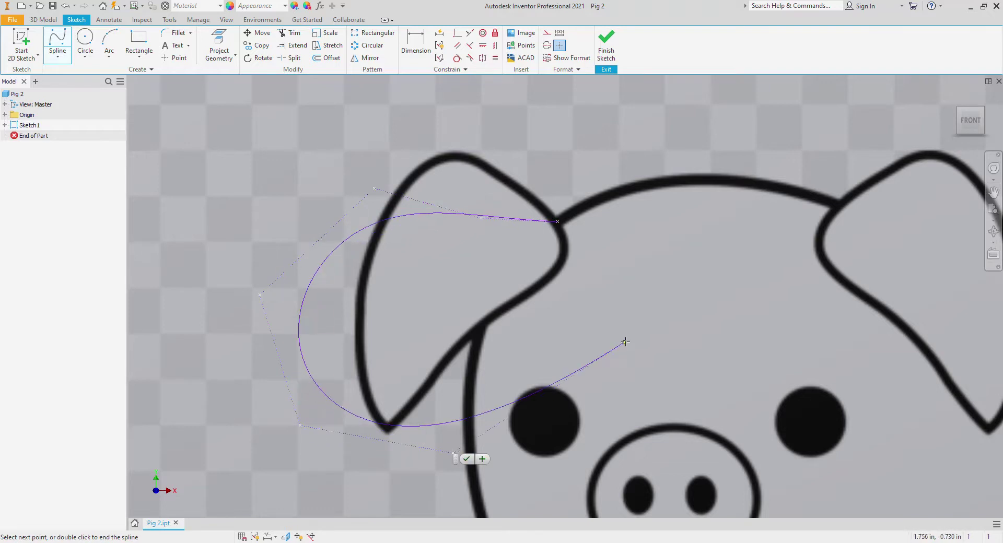
click(638, 336)
click(791, 373)
click(866, 476)
click(761, 508)
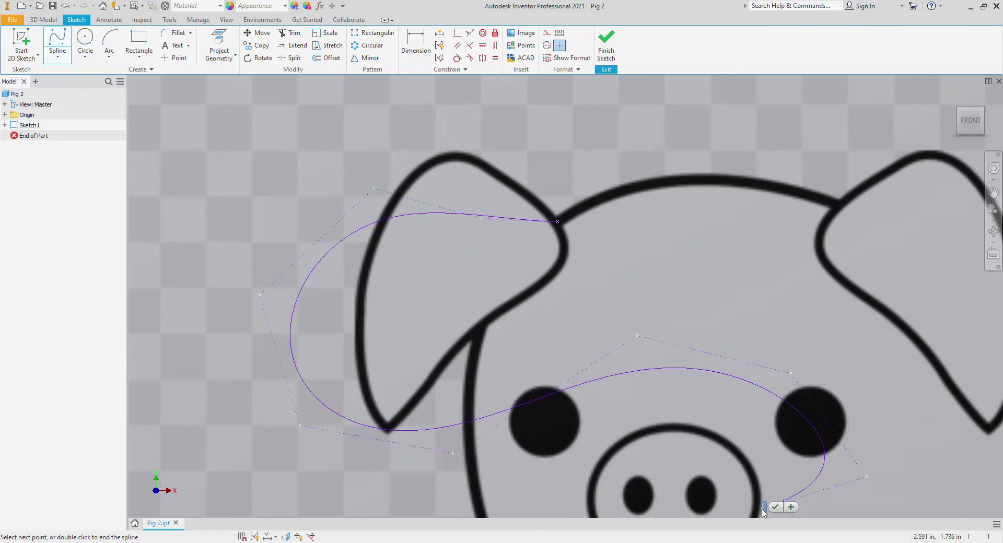
click(577, 467)
click(443, 477)
click(279, 440)
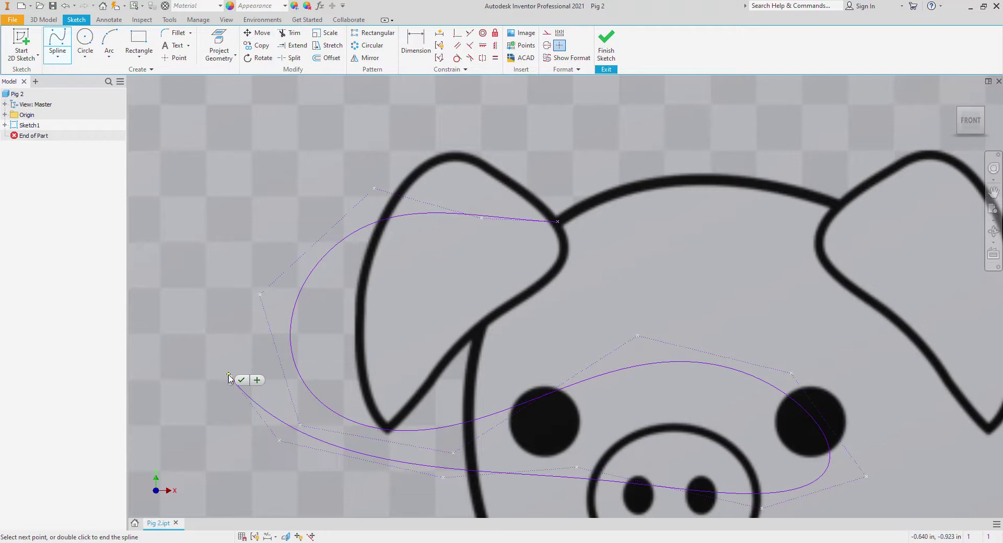
double_click(230, 375)
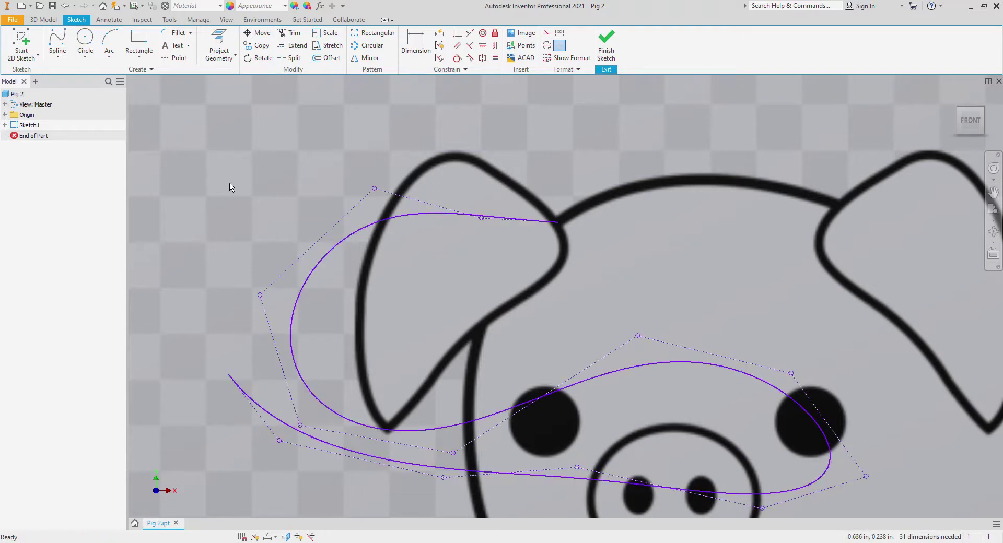
click(328, 257)
key(Delete)
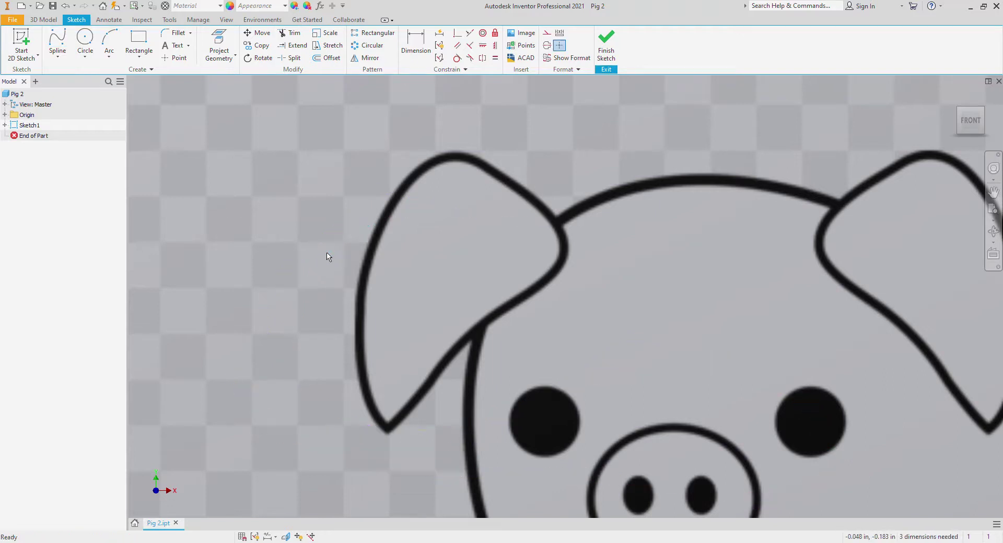
Trace the left ear's outer edge with a control vertex spline from the head junction over the ear's top to its lower tip
click(57, 42)
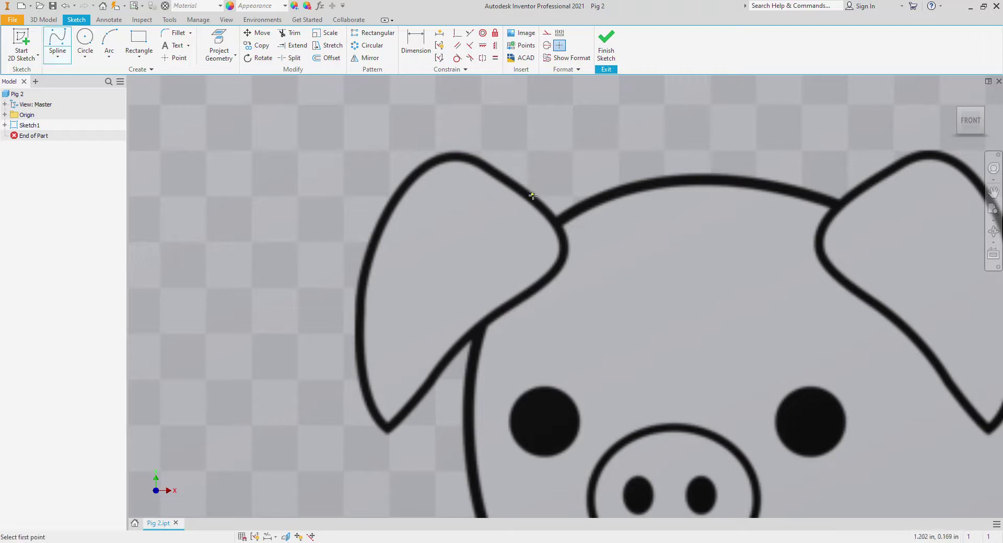
click(557, 224)
scroll(546, 212, up, 2)
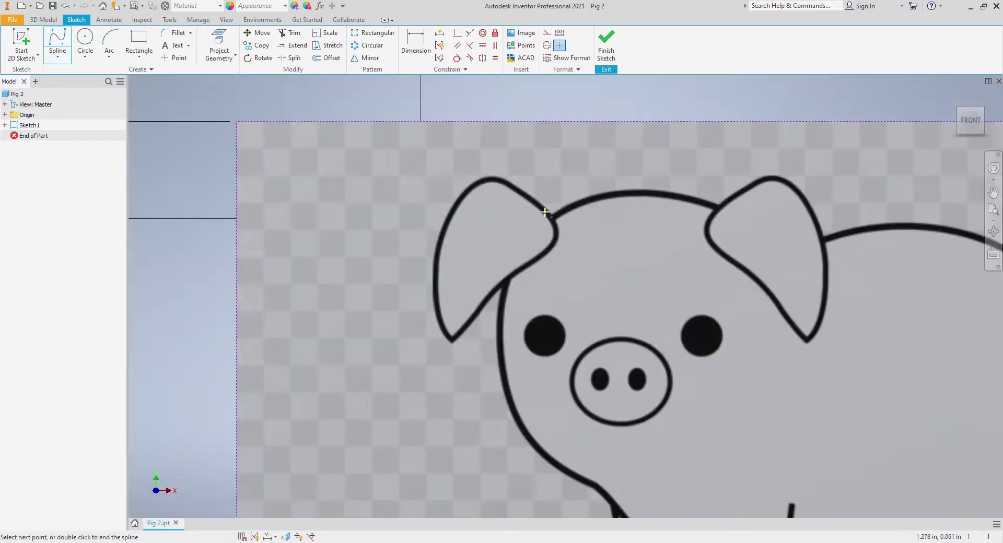
scroll(543, 211, down, 4)
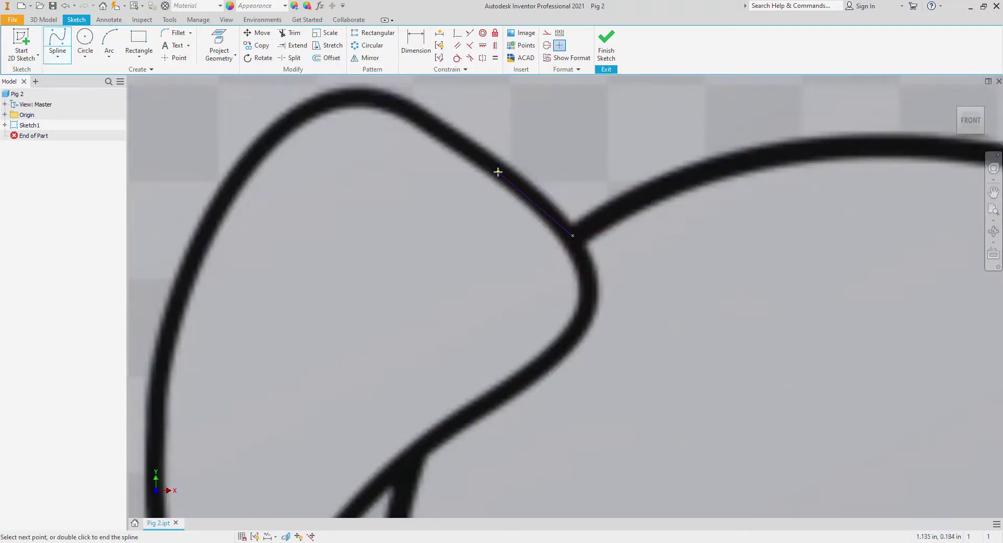
click(484, 162)
click(427, 125)
click(394, 106)
click(381, 100)
click(356, 100)
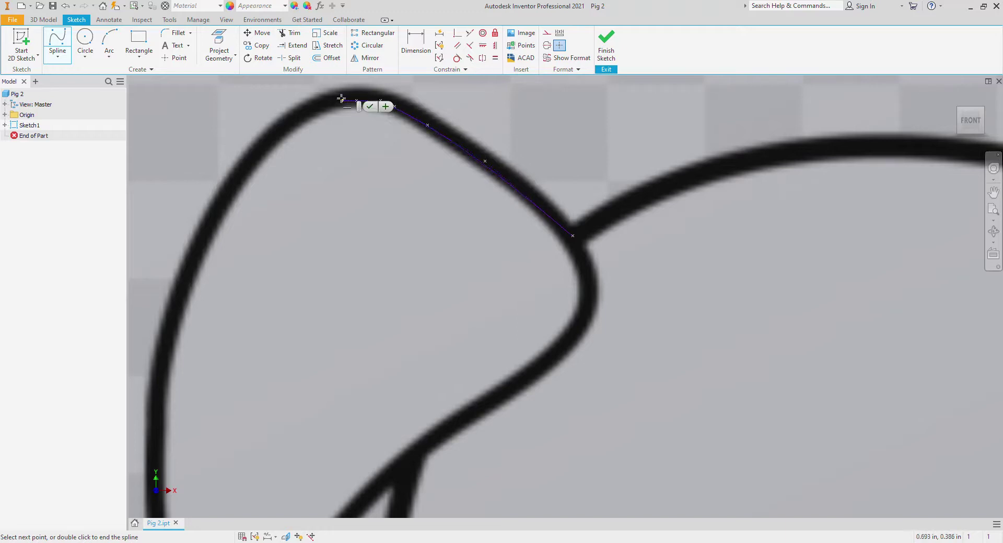
click(332, 100)
click(314, 107)
click(294, 118)
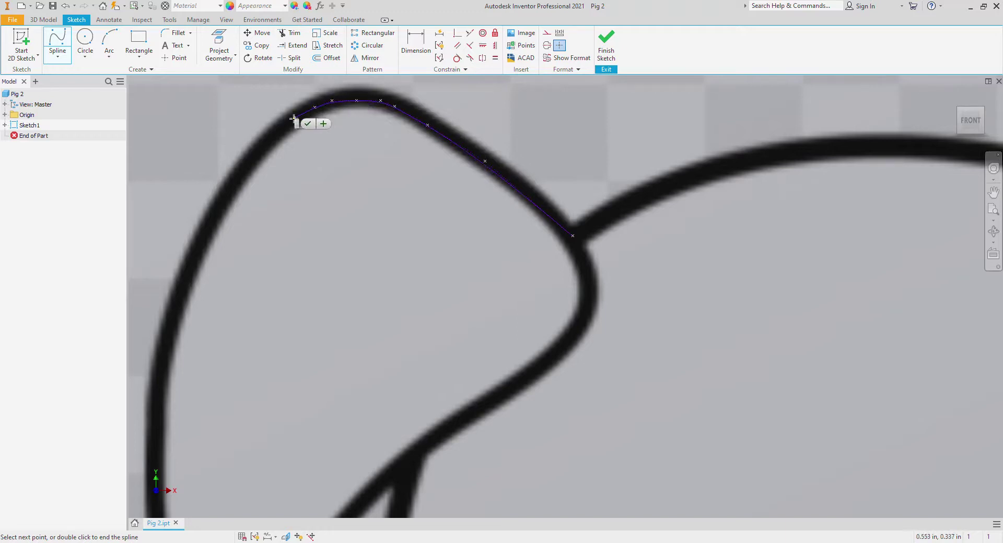
click(273, 135)
click(220, 198)
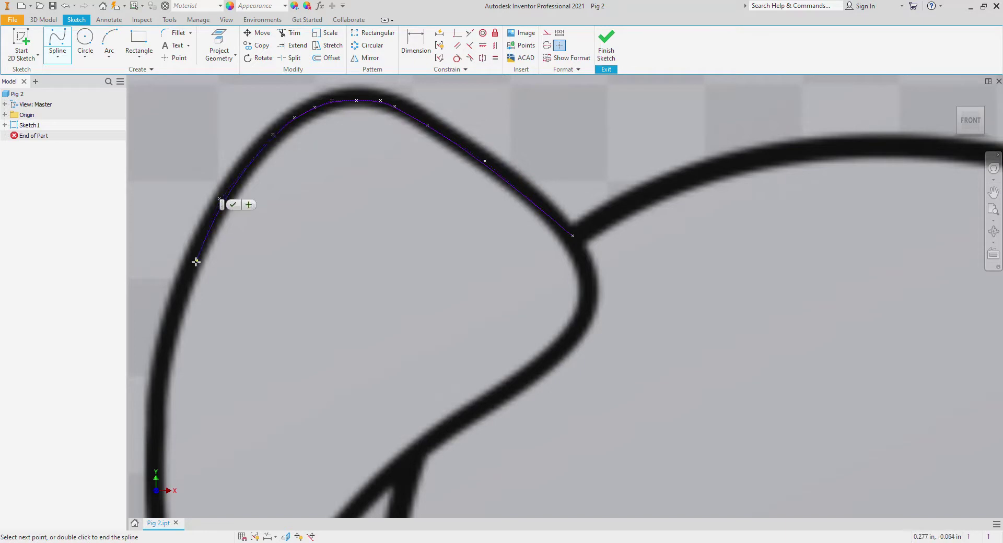
click(183, 280)
click(160, 351)
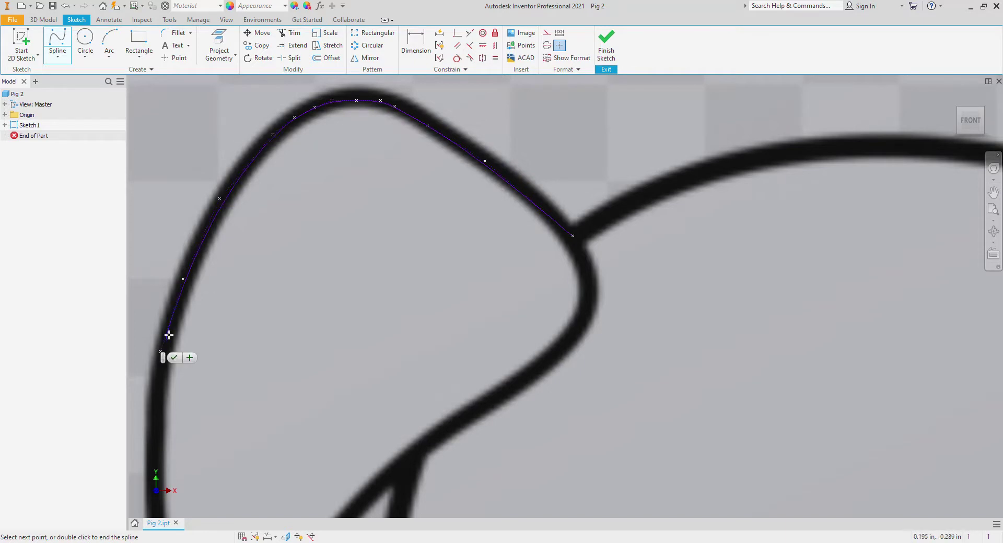
scroll(188, 284, up, 2)
scroll(190, 276, down, 4)
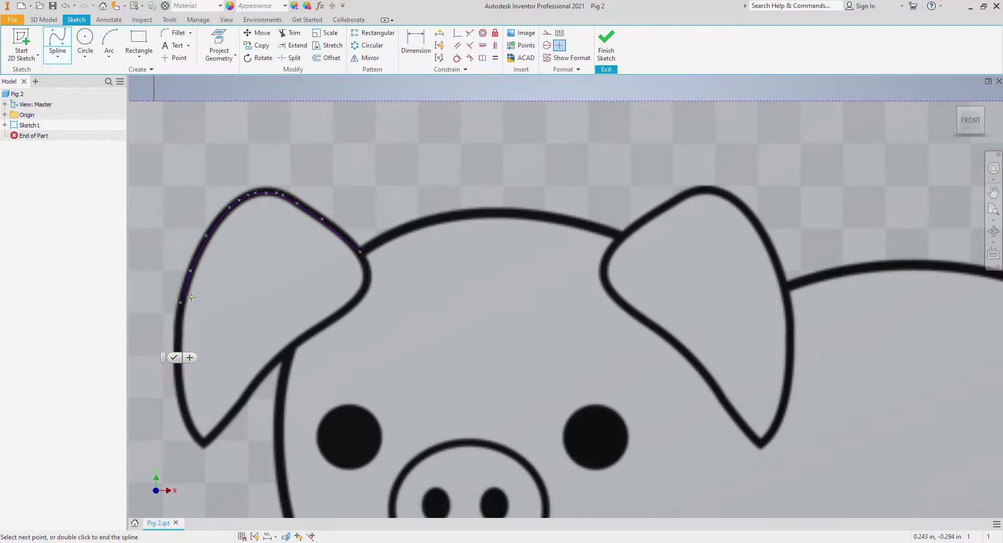
click(178, 341)
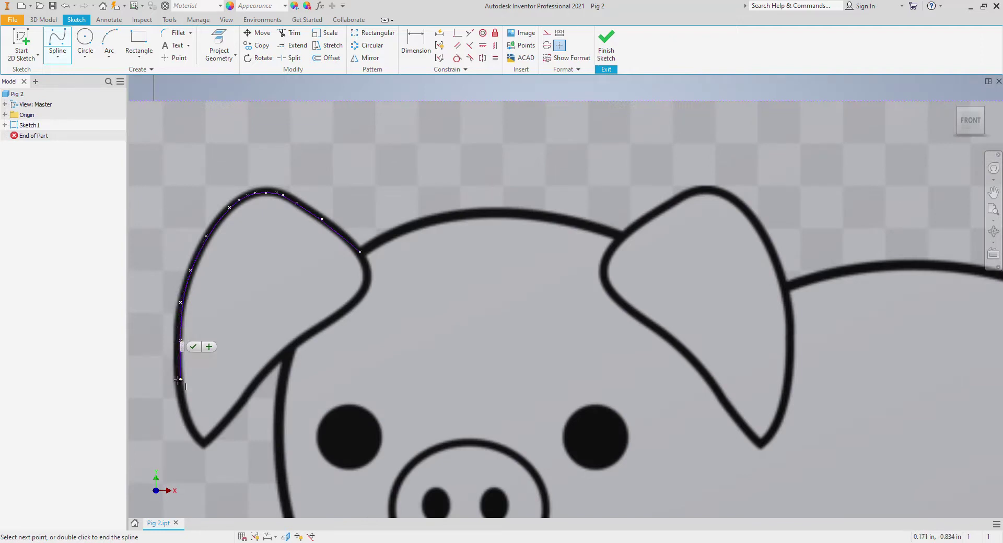
click(179, 379)
scroll(182, 403, down, 5)
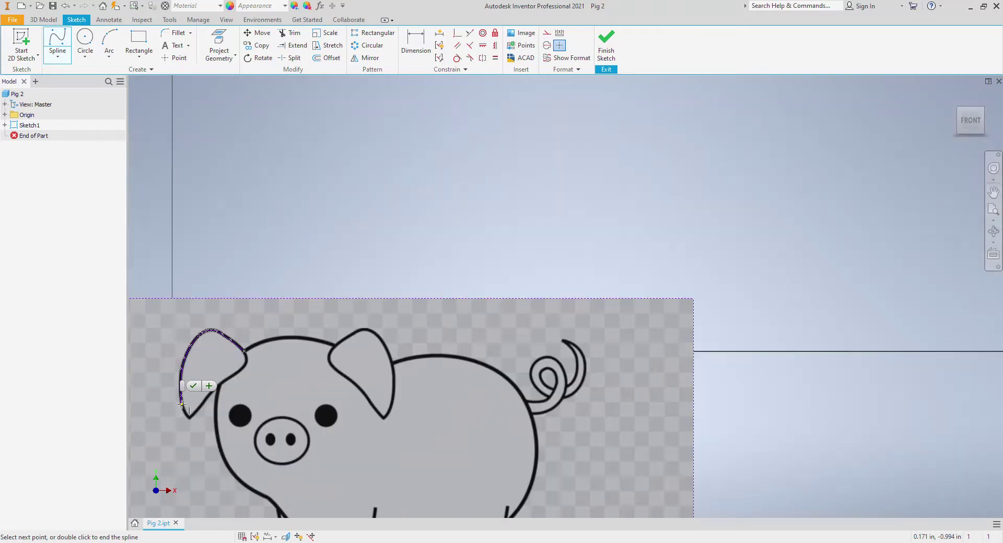
scroll(180, 405, up, 8)
click(183, 405)
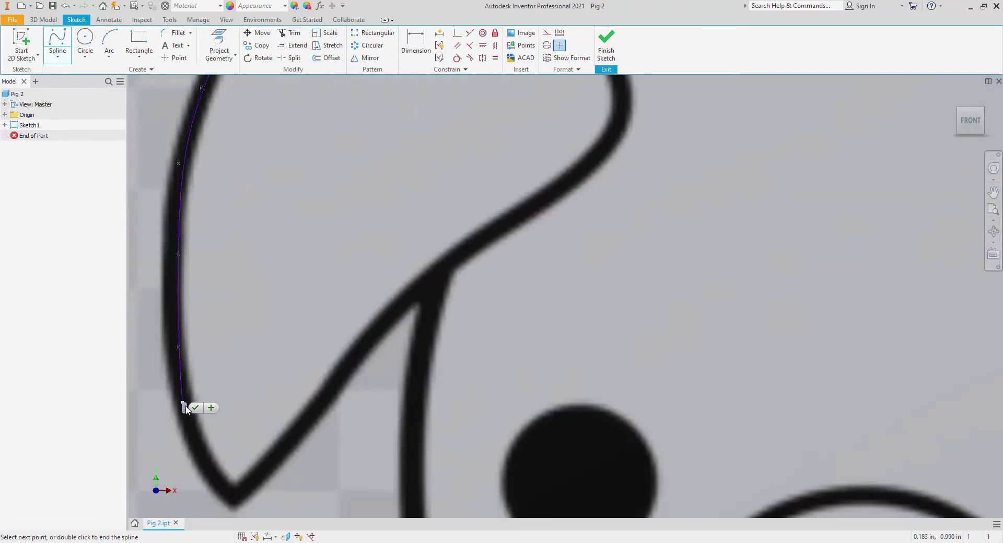
click(194, 440)
click(217, 477)
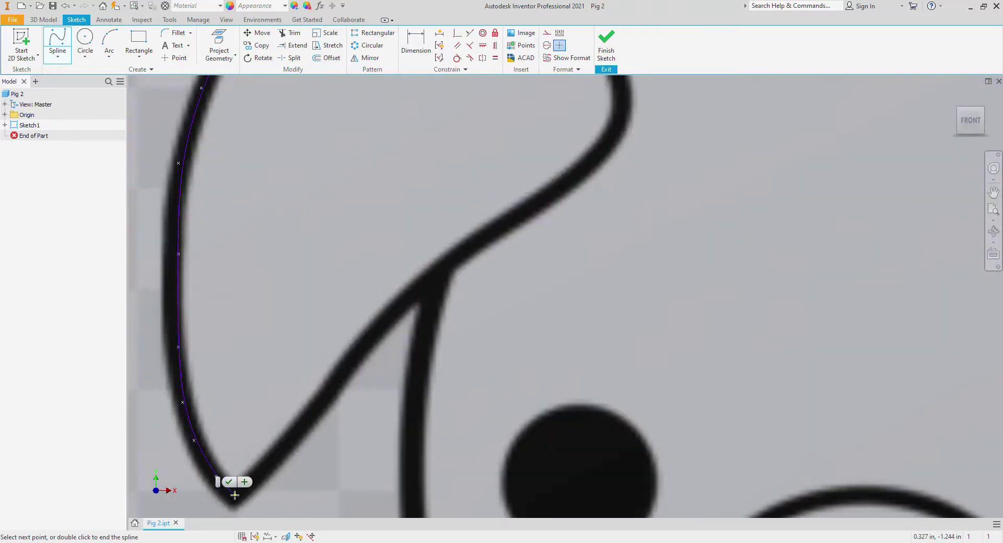
click(234, 494)
click(248, 501)
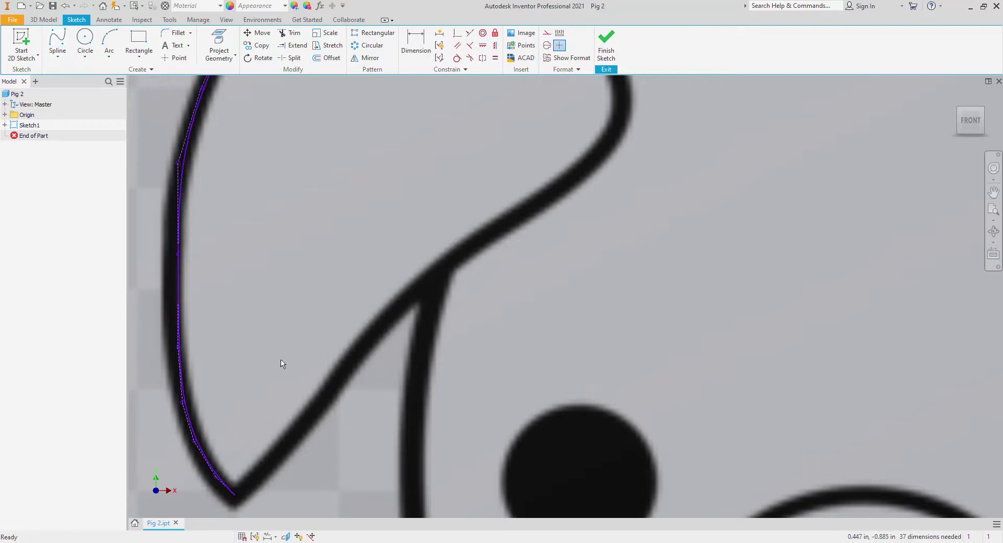
Trace the left ear's lower inner edge with a control vertex spline from the face junction to the ear's lower tip
scroll(282, 365, down, 4)
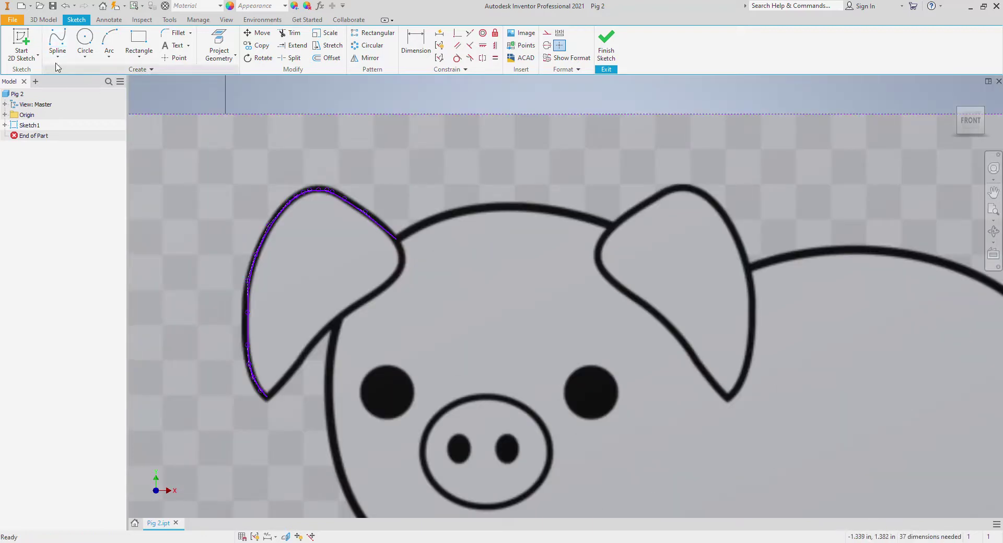
click(58, 40)
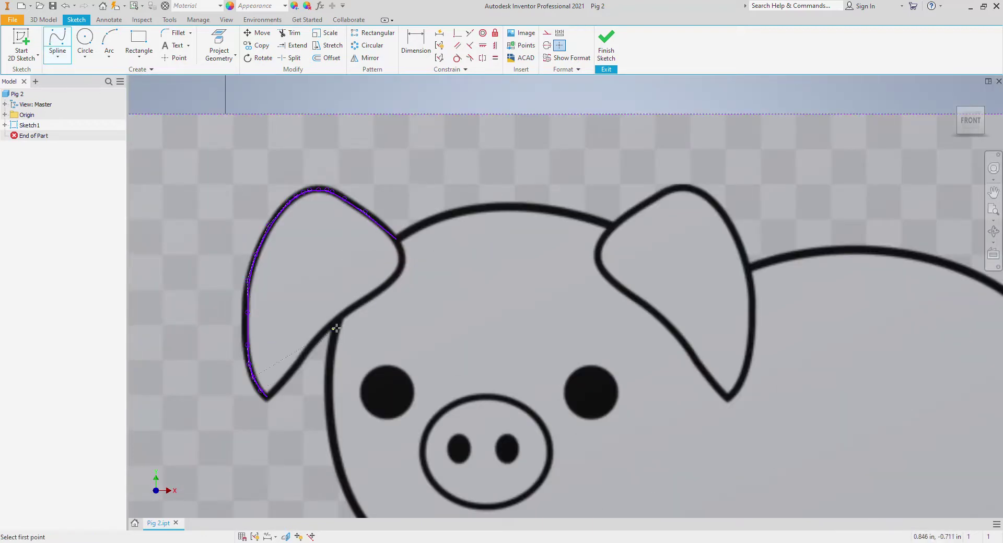
scroll(338, 325, up, 5)
middle_drag(354, 302, 563, 169)
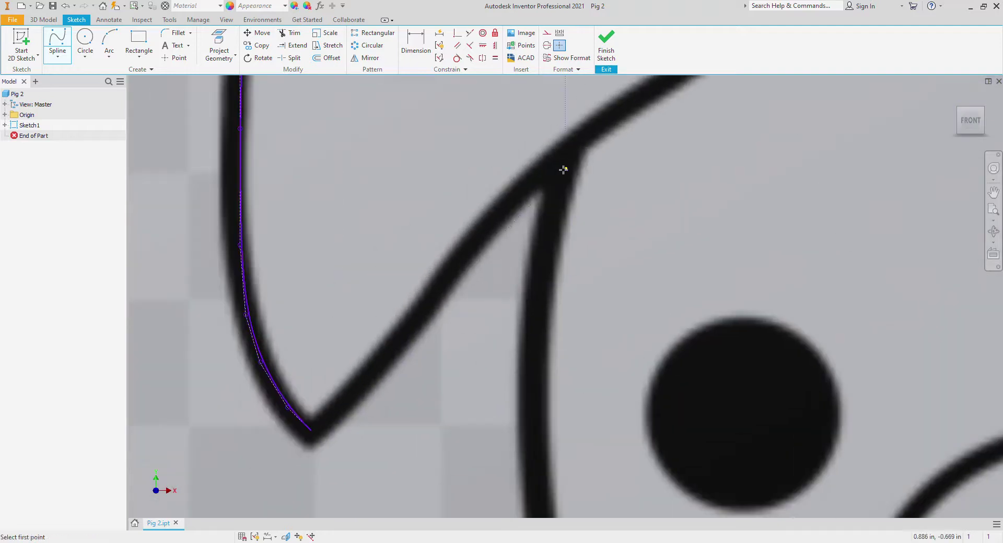
click(555, 162)
click(500, 216)
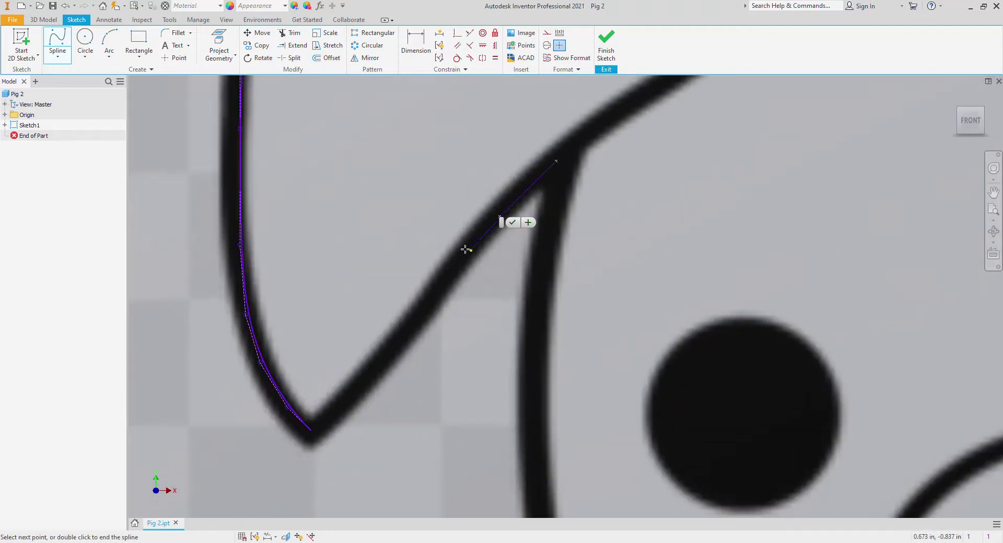
click(445, 280)
click(409, 323)
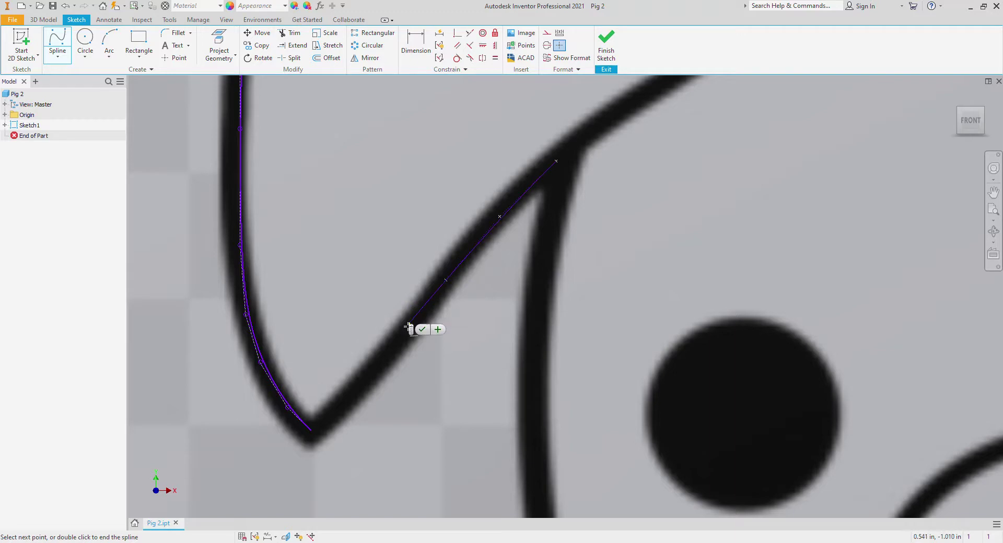
click(371, 376)
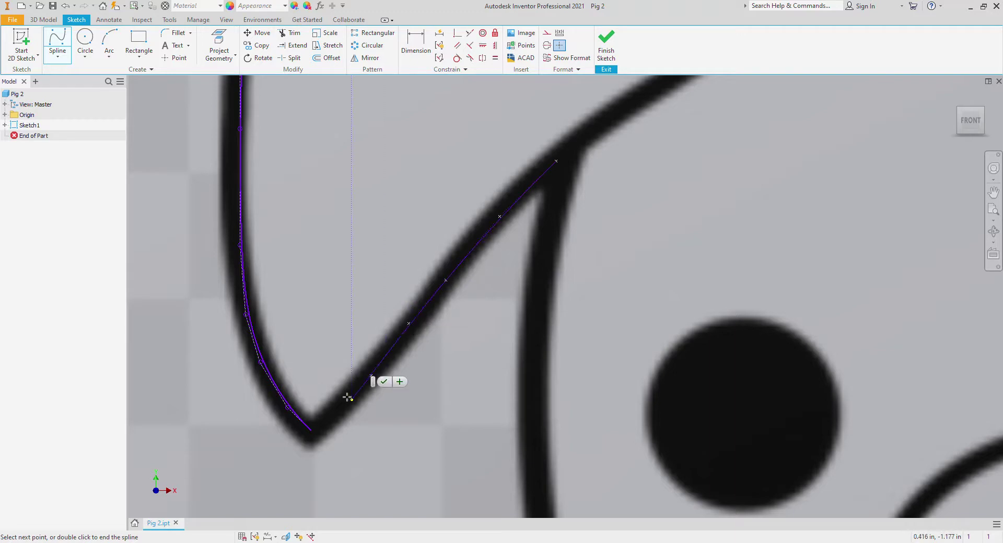
click(312, 430)
click(325, 435)
Trace the top of the pig's head with a control vertex spline from the left ear junction to the right ear junction
scroll(289, 348, down, 2)
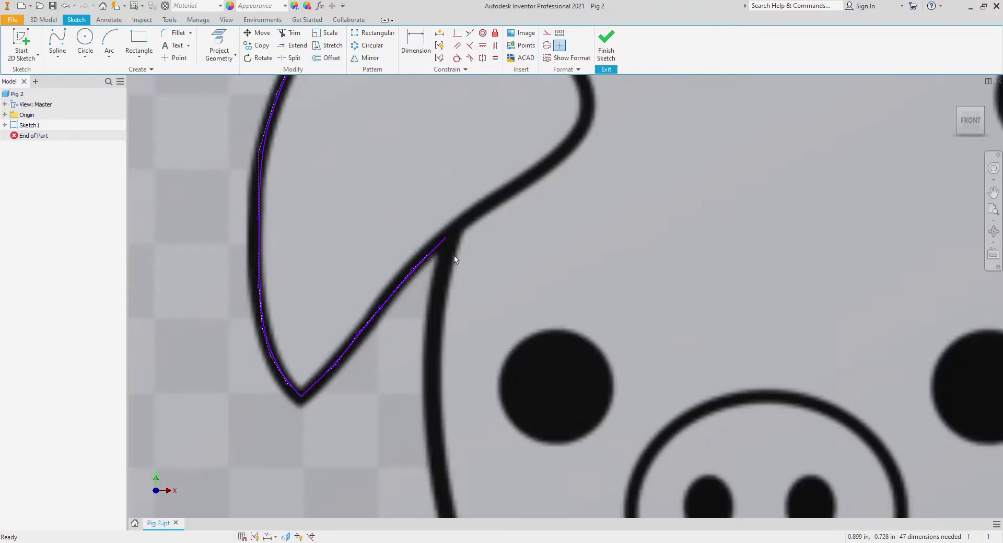
click(57, 42)
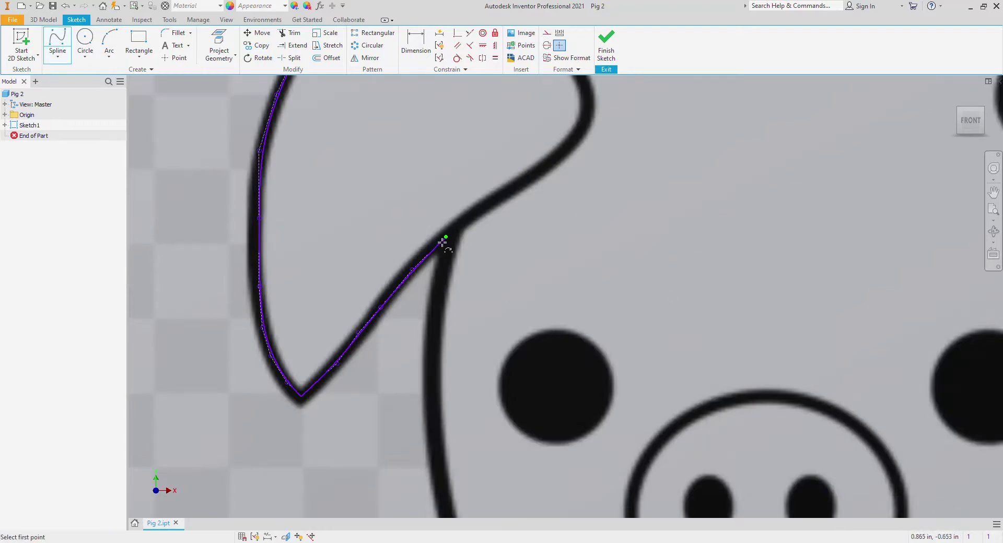
middle_drag(524, 224, 377, 429)
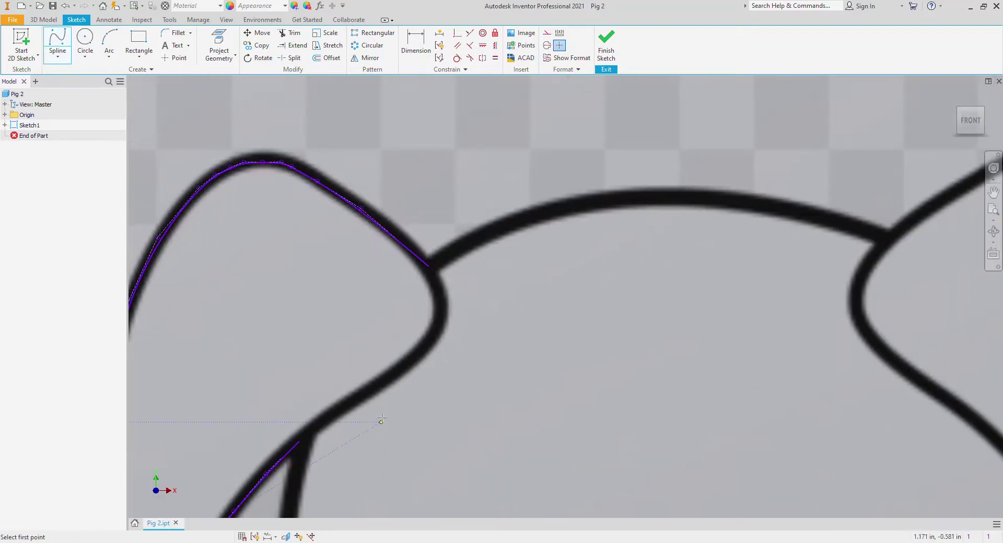
click(430, 266)
click(536, 216)
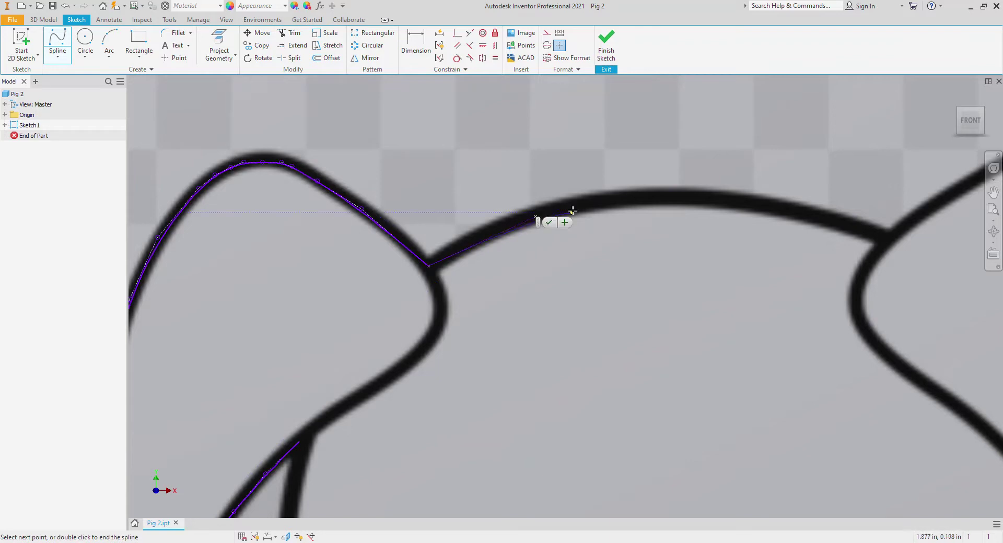
click(614, 200)
click(685, 200)
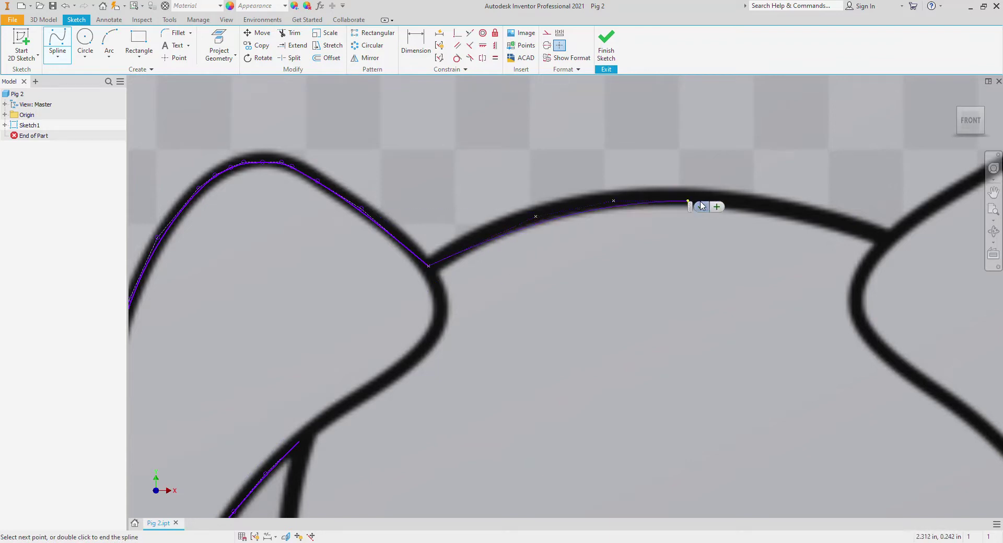
click(778, 208)
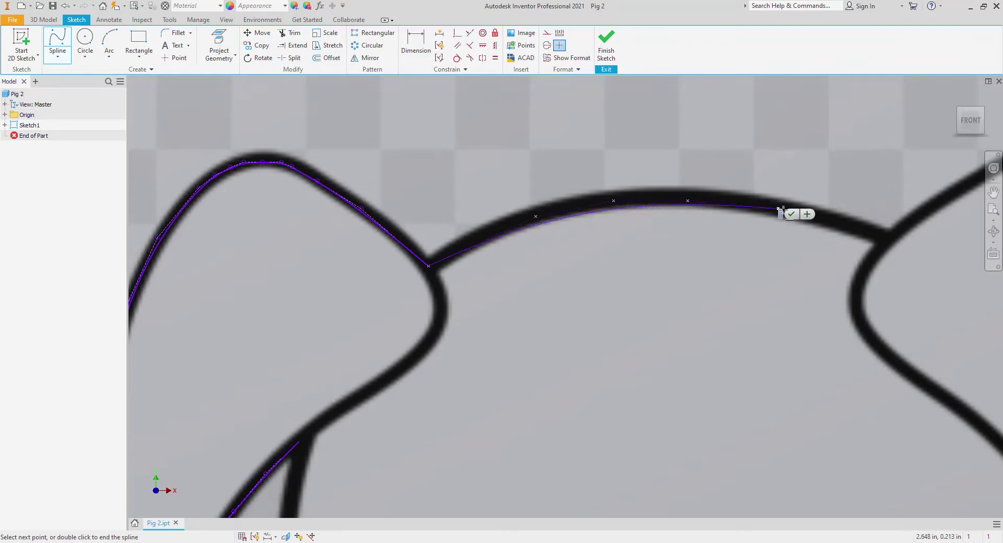
click(854, 226)
click(888, 237)
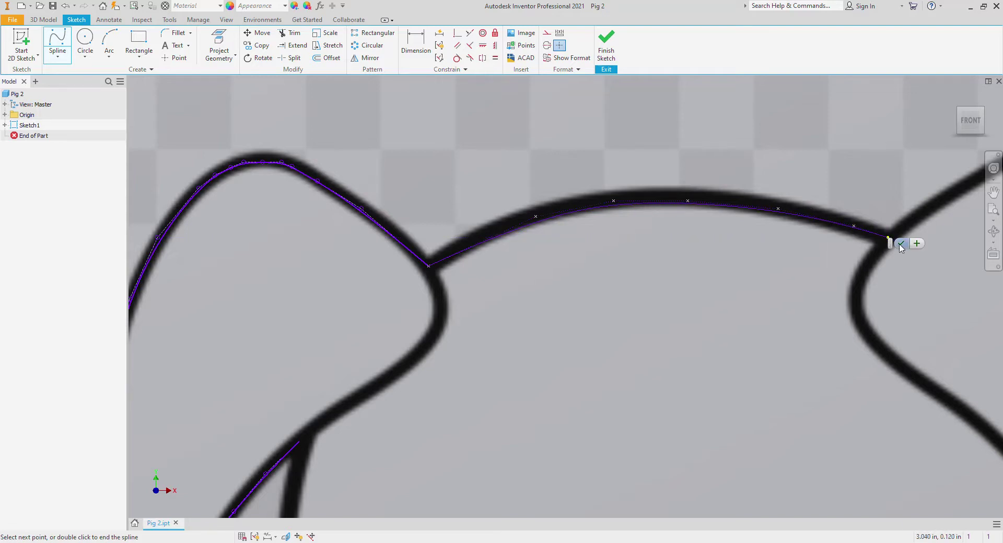
click(900, 244)
Trace the right ear's outer edge with a control vertex spline from the head junction over the ear's top to the back line junction
mouse_move(803, 245)
middle_down()
mouse_move(734, 245)
mouse_move(208, 172)
mouse_move(209, 137)
middle_up()
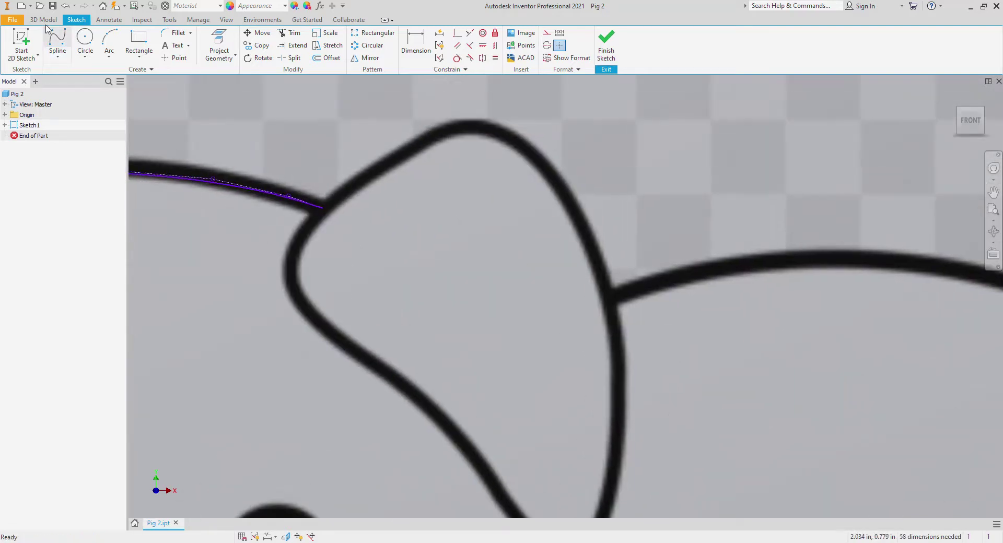
click(57, 41)
click(322, 208)
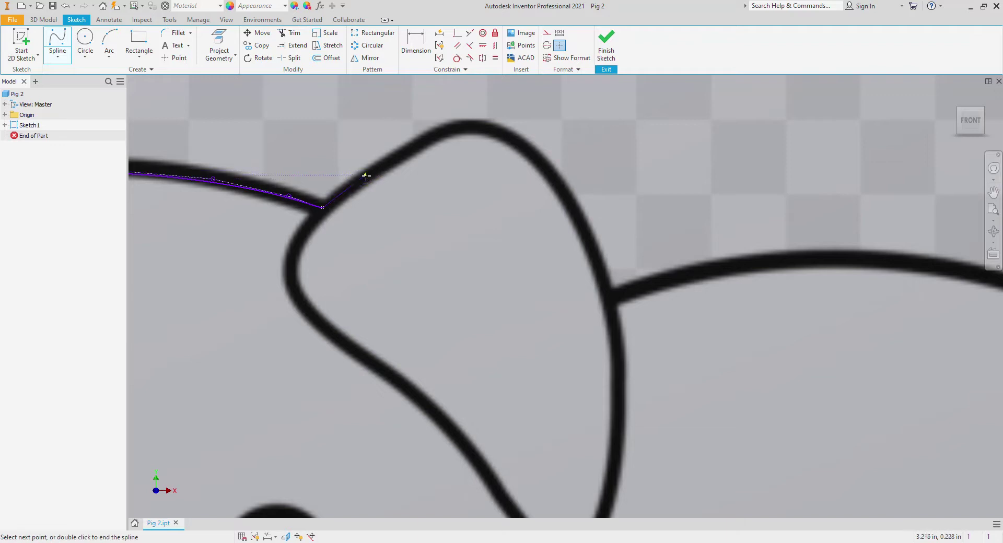
click(365, 175)
click(396, 159)
click(431, 141)
click(459, 129)
click(469, 124)
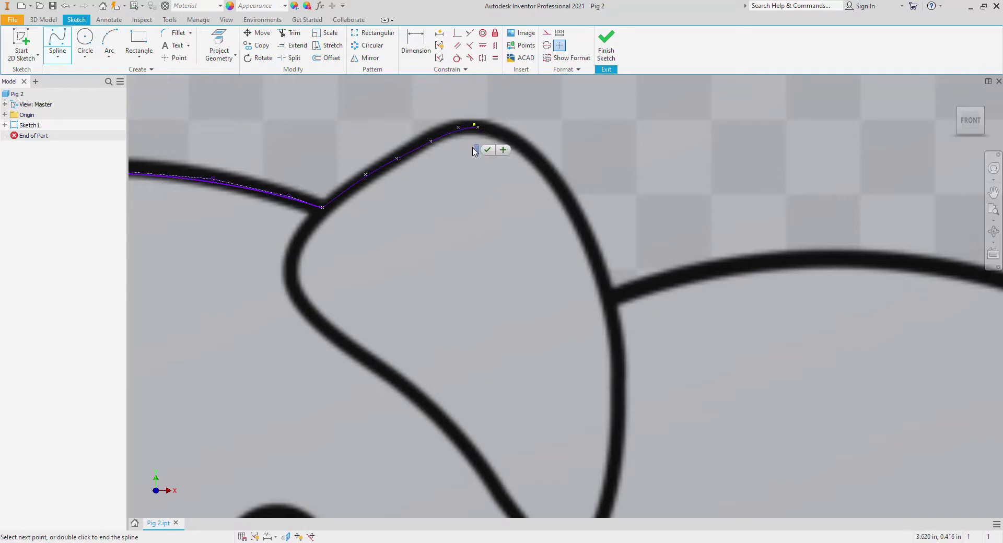
click(477, 126)
click(488, 125)
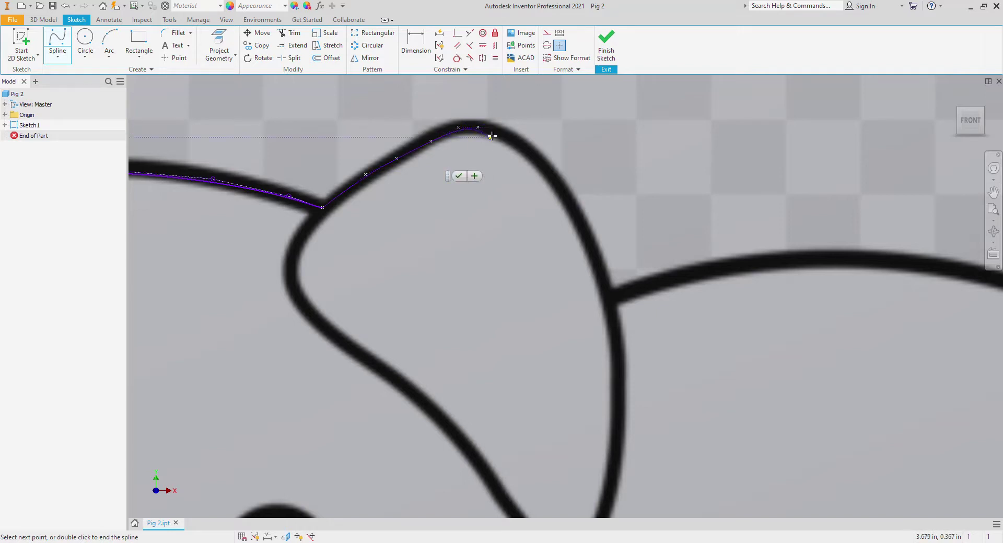
click(491, 128)
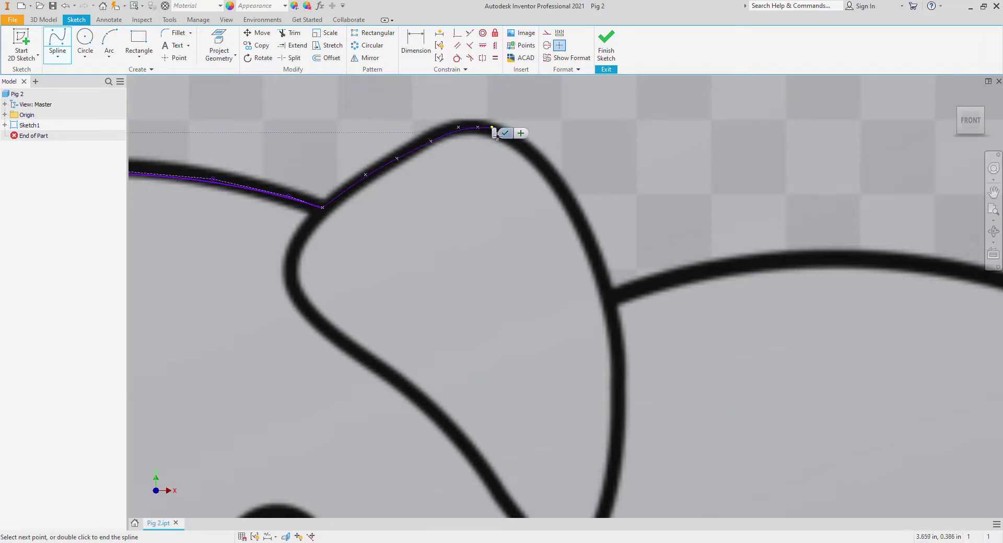
click(504, 138)
click(527, 158)
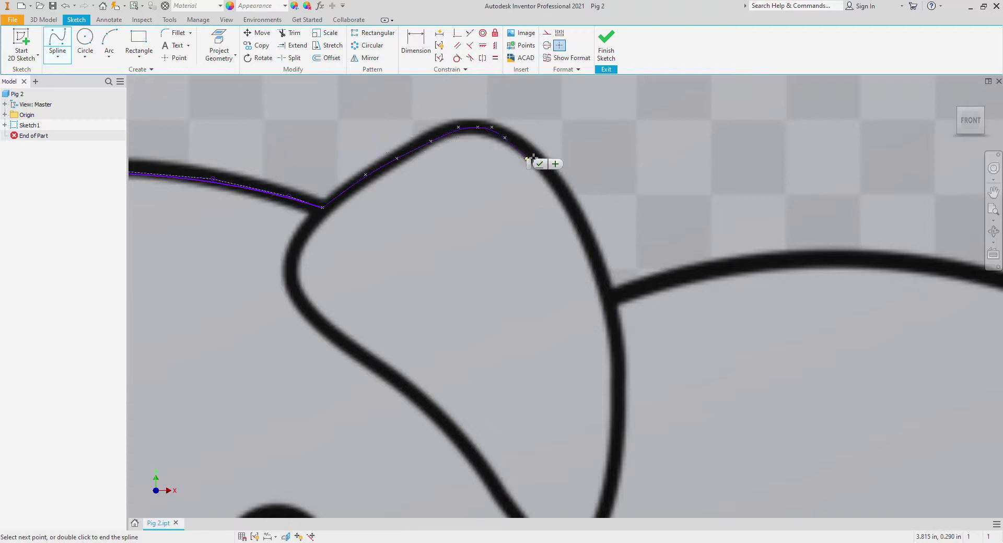
click(551, 180)
click(573, 207)
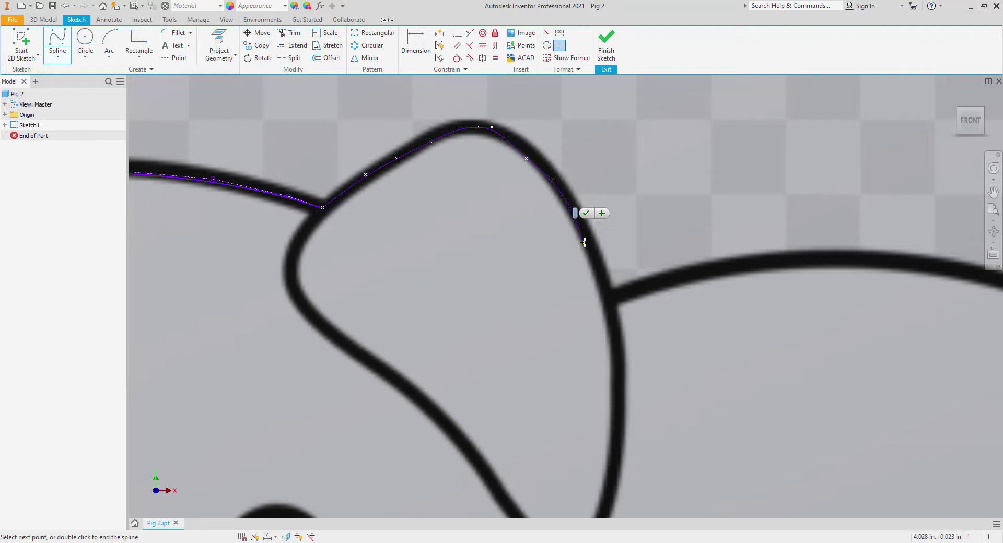
click(595, 250)
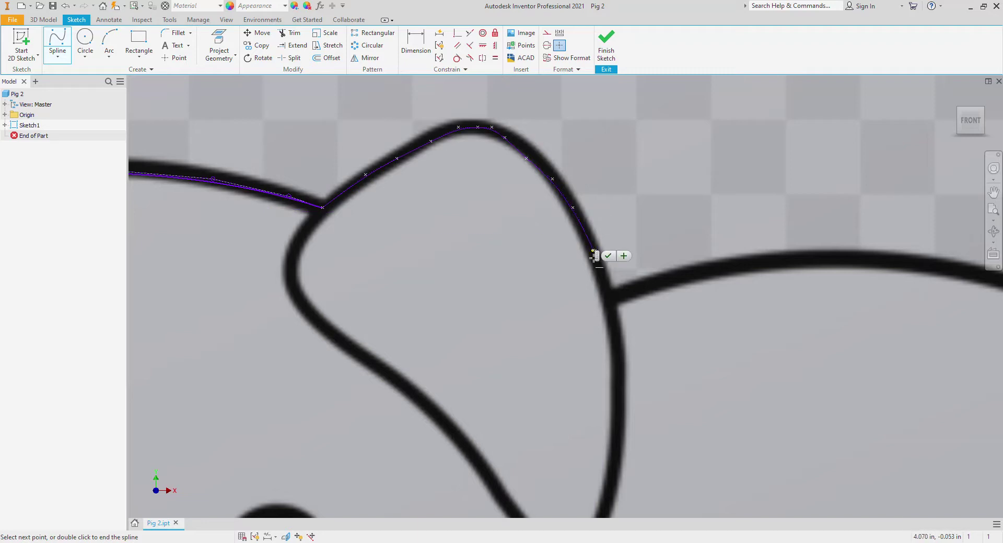
click(608, 298)
click(622, 303)
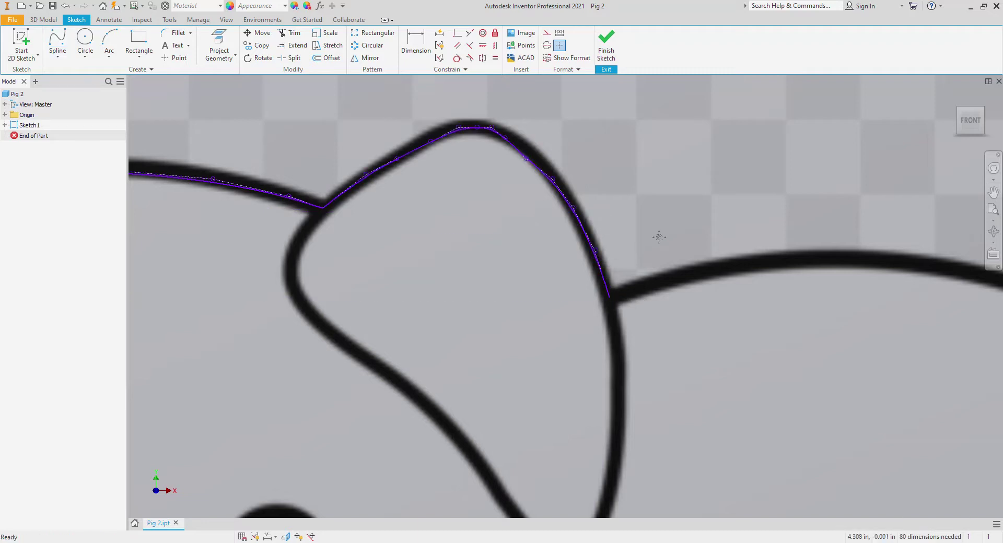
Trace the left side of the face with a control vertex spline from the left ear junction down to the bend above the leg
mouse_move(656, 235)
middle_down()
mouse_move(427, 174)
mouse_move(432, 203)
middle_up()
scroll(433, 203, down, 2)
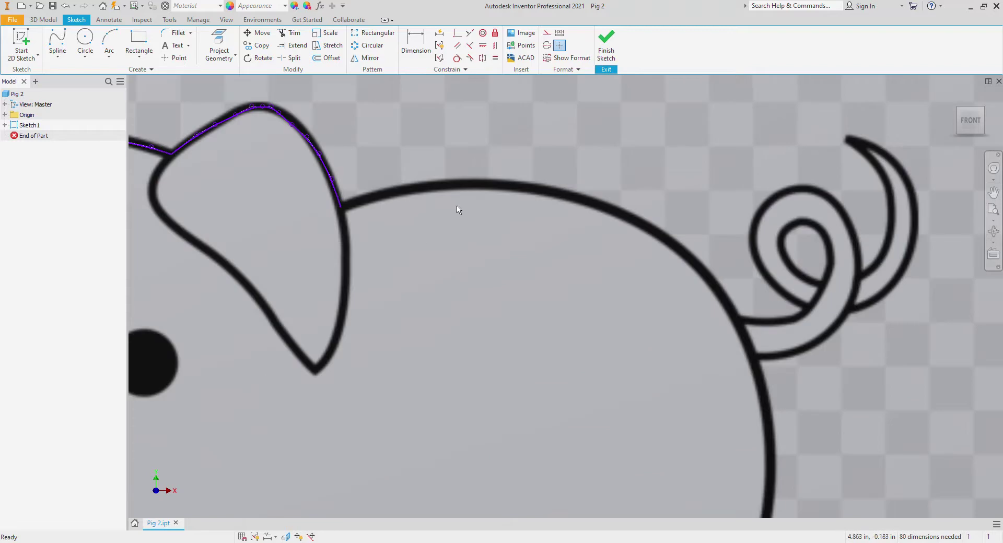
mouse_move(287, 264)
middle_down()
mouse_move(772, 280)
mouse_move(837, 244)
middle_up()
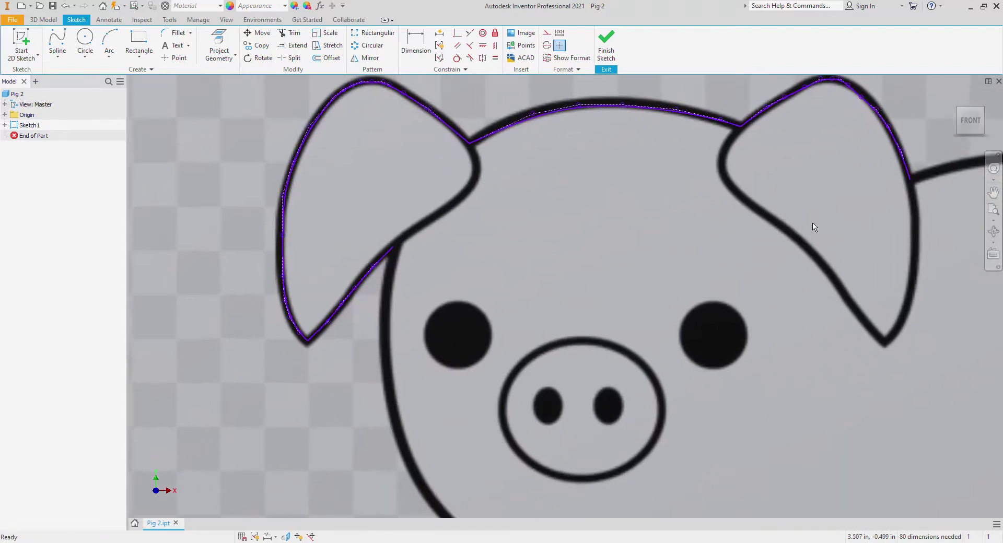
mouse_move(694, 248)
middle_down()
mouse_move(658, 260)
mouse_move(606, 89)
mouse_move(628, 242)
mouse_move(540, 31)
mouse_move(643, 150)
mouse_move(662, 197)
mouse_move(637, 35)
mouse_move(690, 179)
middle_up()
click(57, 44)
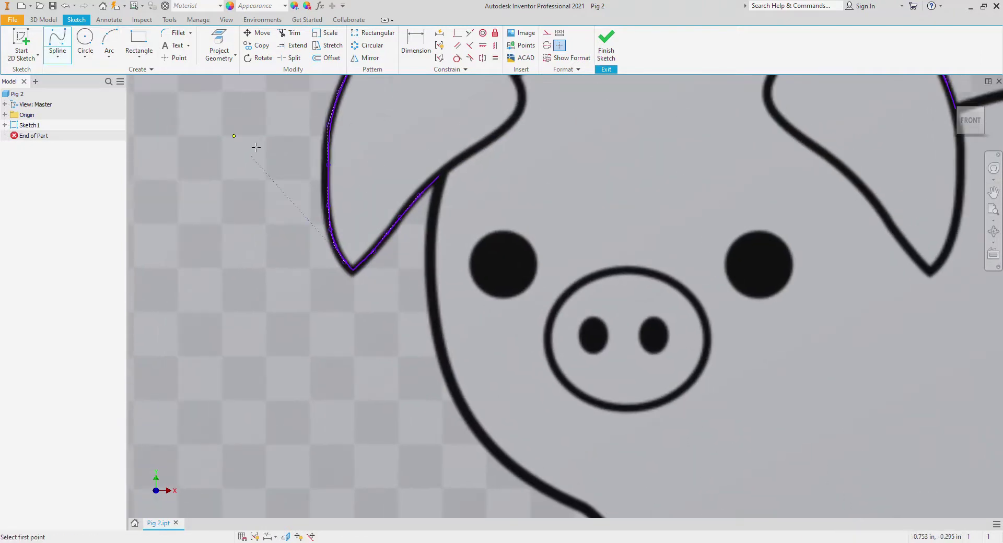
scroll(437, 173, up, 5)
click(437, 158)
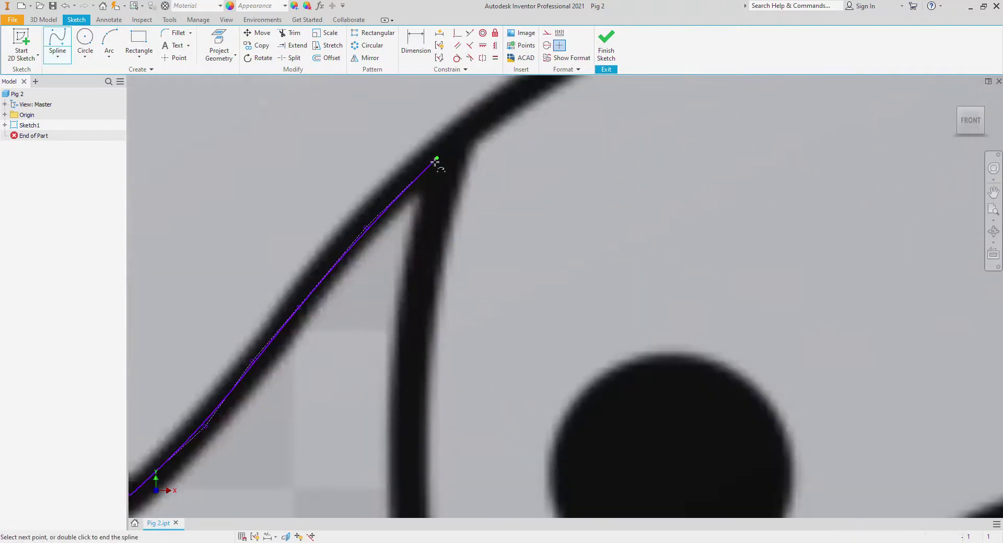
click(422, 284)
click(437, 434)
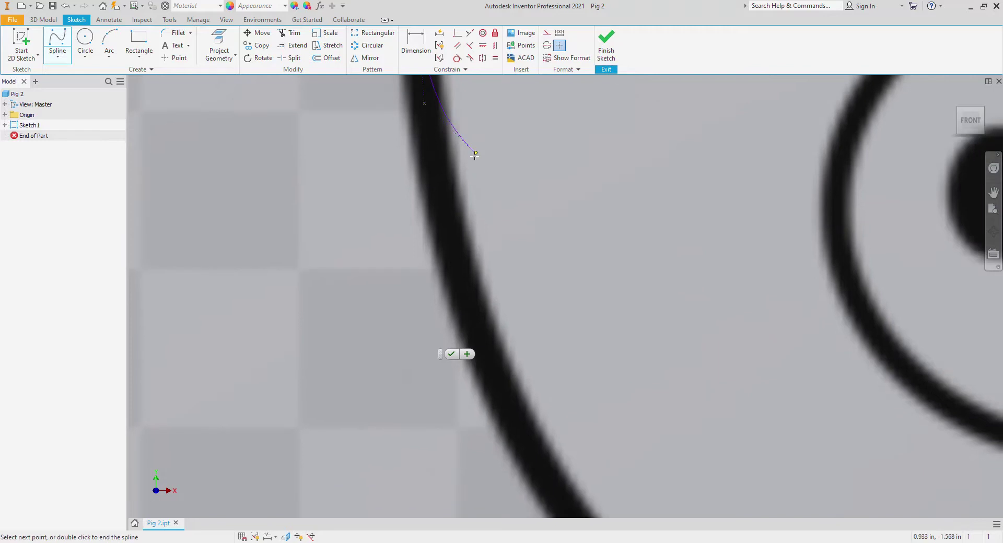
click(447, 243)
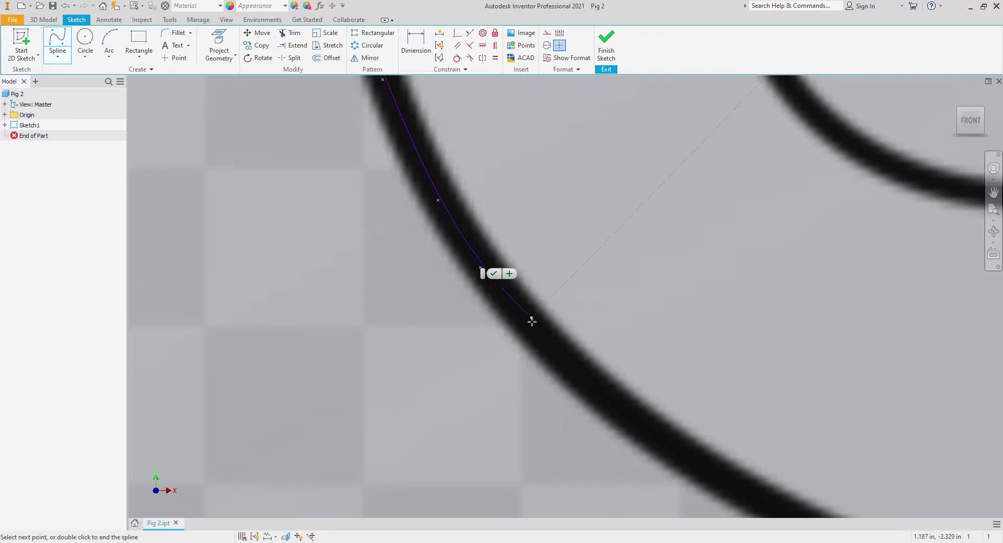
click(536, 329)
double_click(609, 399)
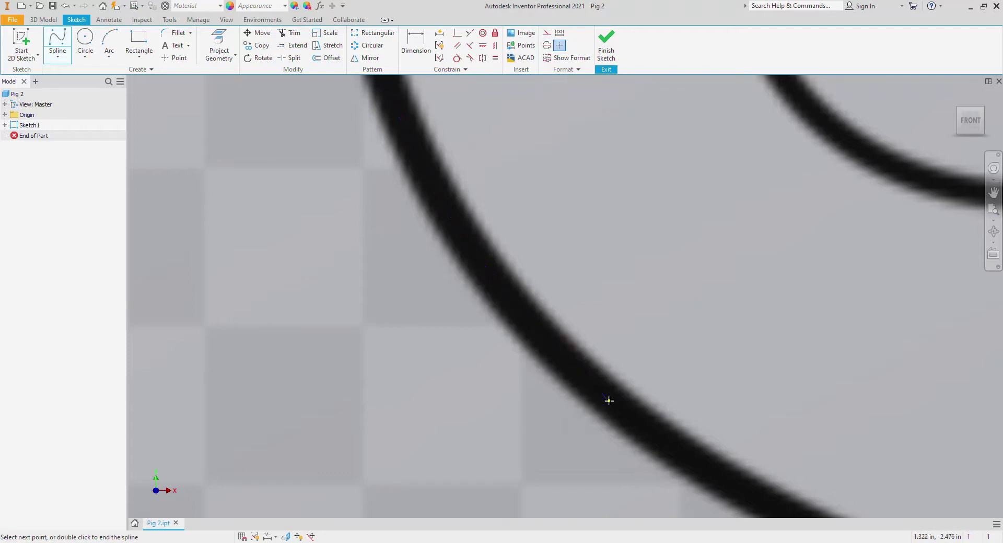
click(609, 400)
middle_drag(678, 390, 577, 276)
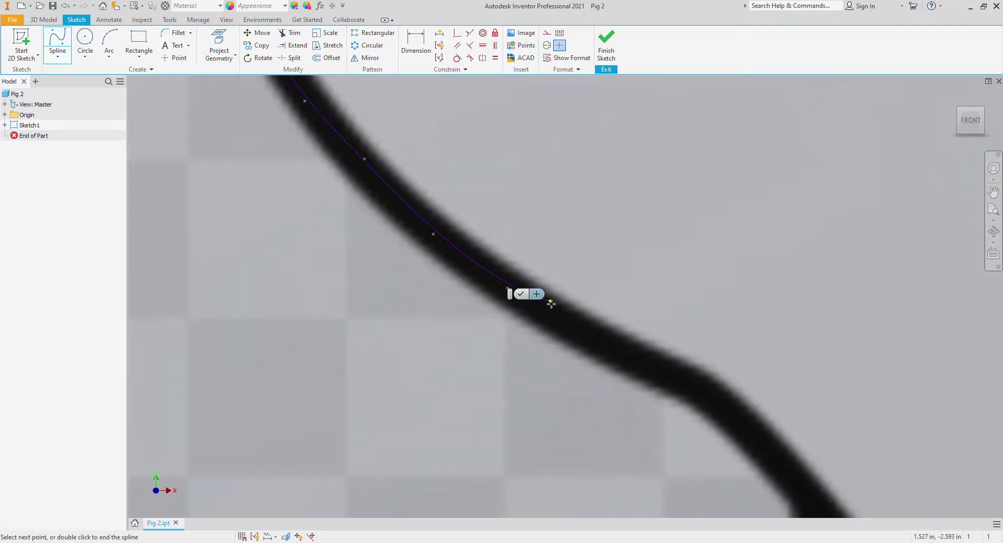
click(606, 343)
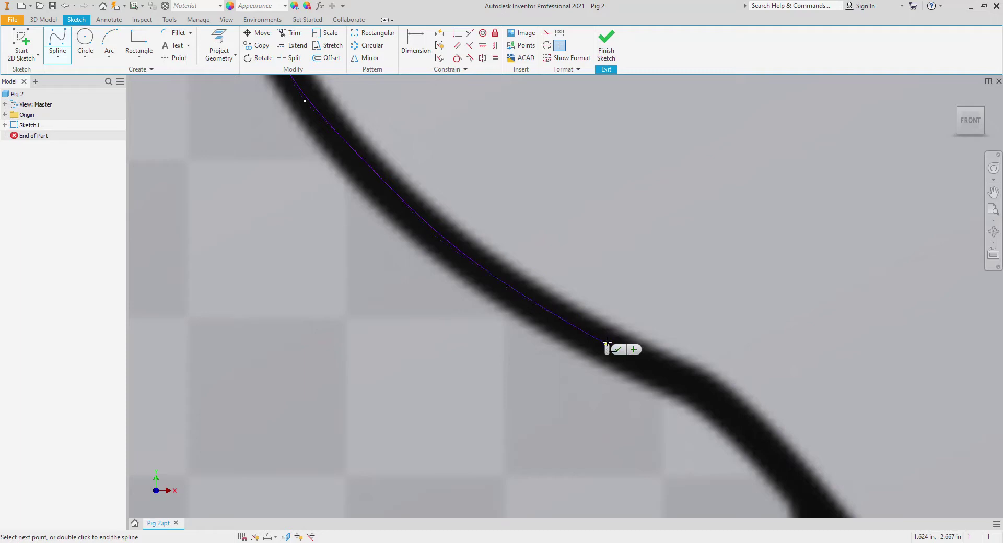
click(687, 380)
click(737, 413)
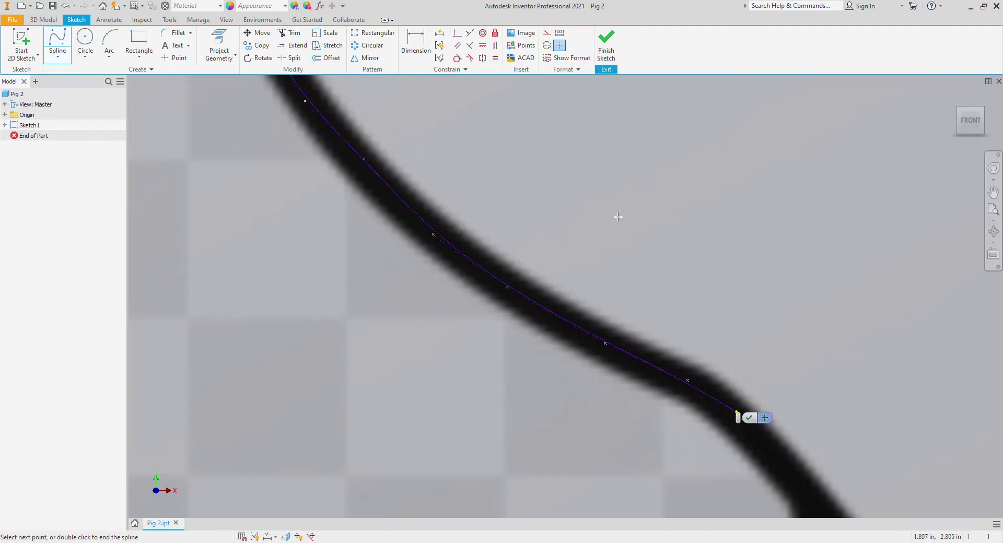
key(Return)
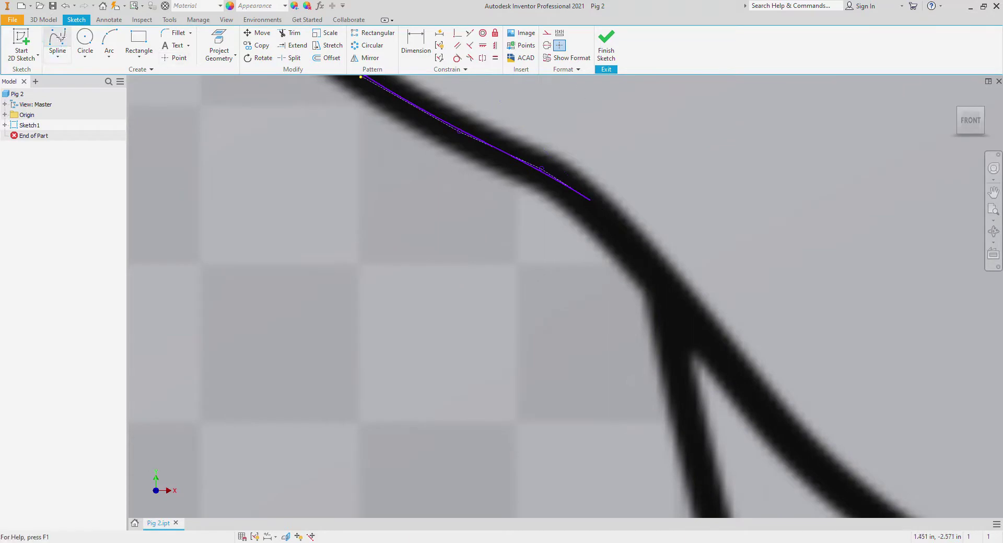
Continue the outline with a short control vertex spline from the end of the face curve to the leg junction
click(589, 199)
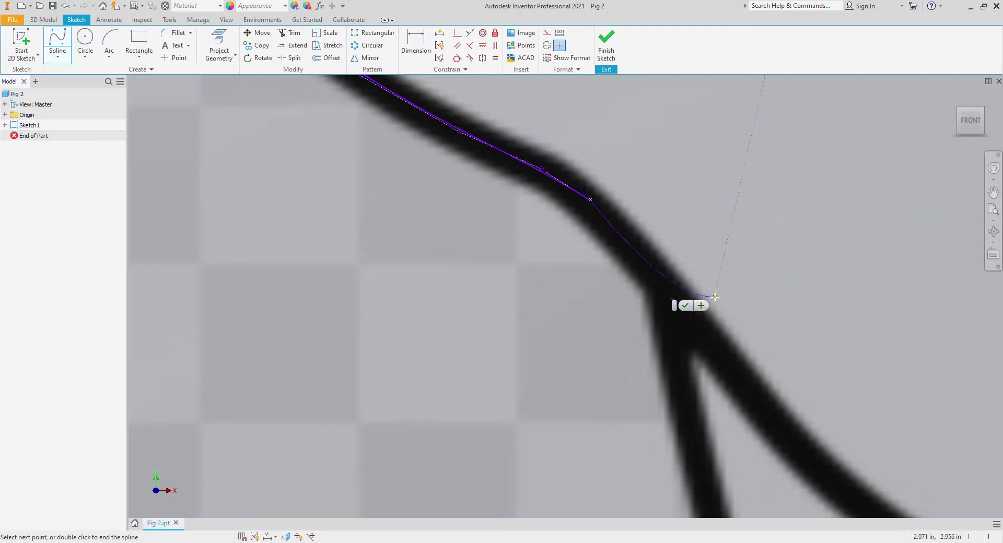
double_click(671, 300)
scroll(662, 190, up, 6)
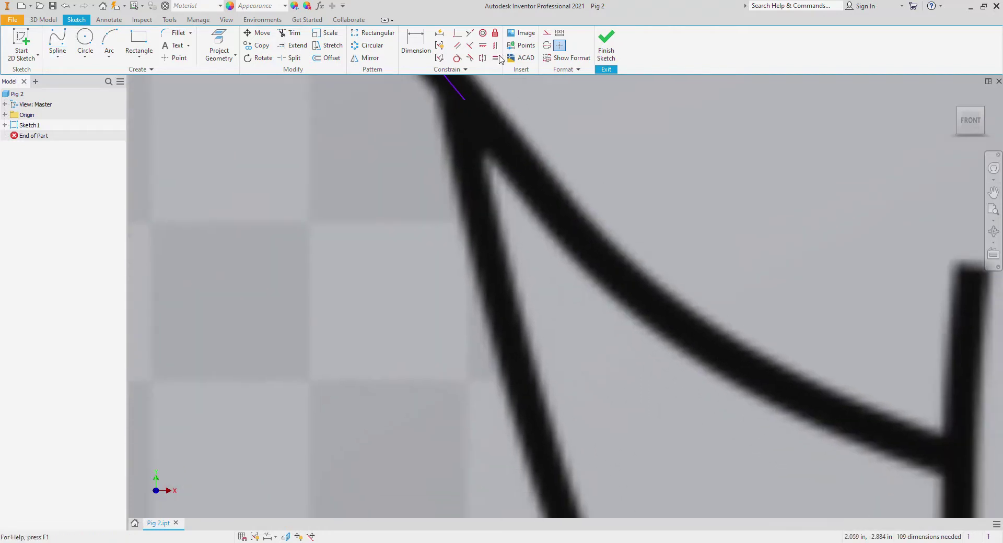
Trace the pig's back with a control vertex spline from the right ear junction to the tail's upper junction
scroll(489, 232, up, 5)
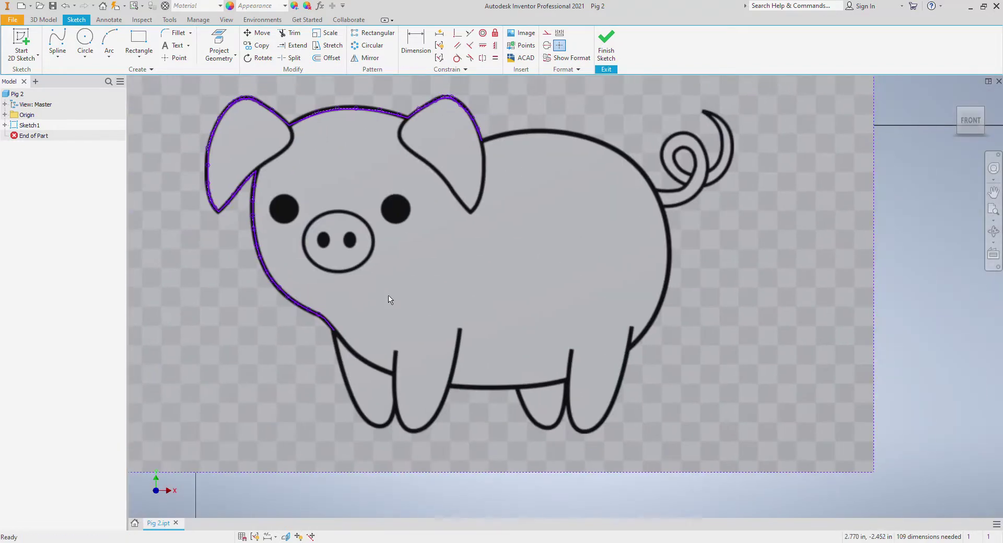
scroll(423, 158, down, 5)
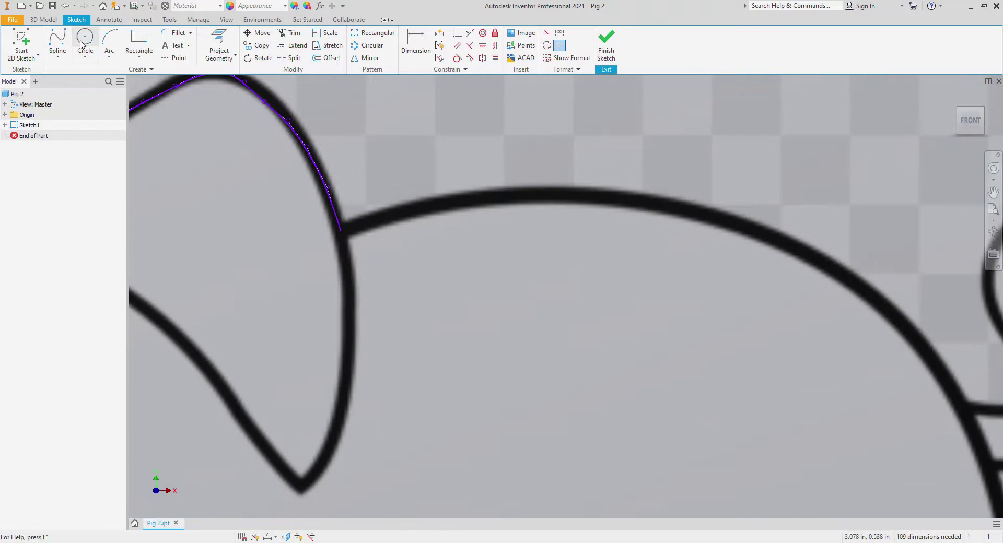
click(58, 42)
click(339, 231)
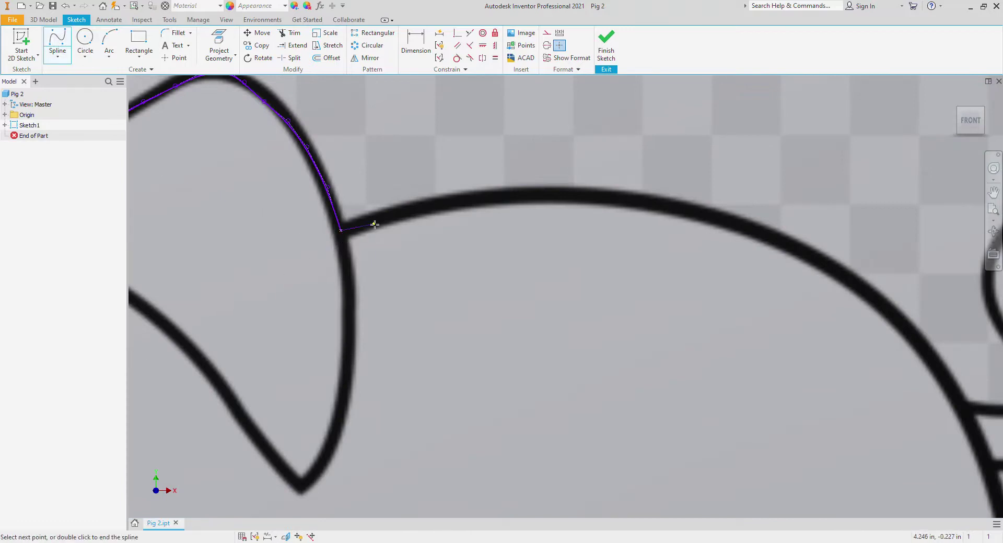
click(399, 213)
click(481, 199)
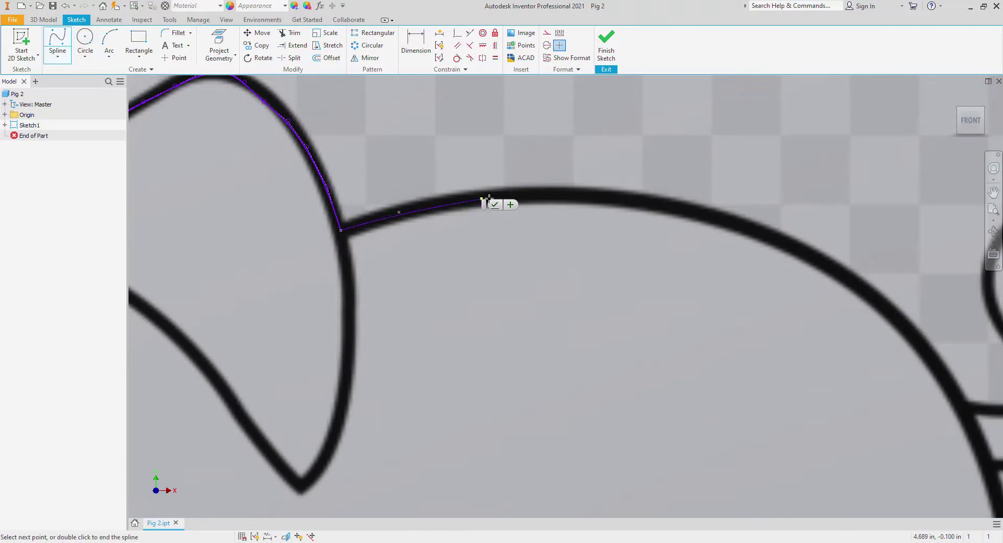
click(544, 196)
click(606, 199)
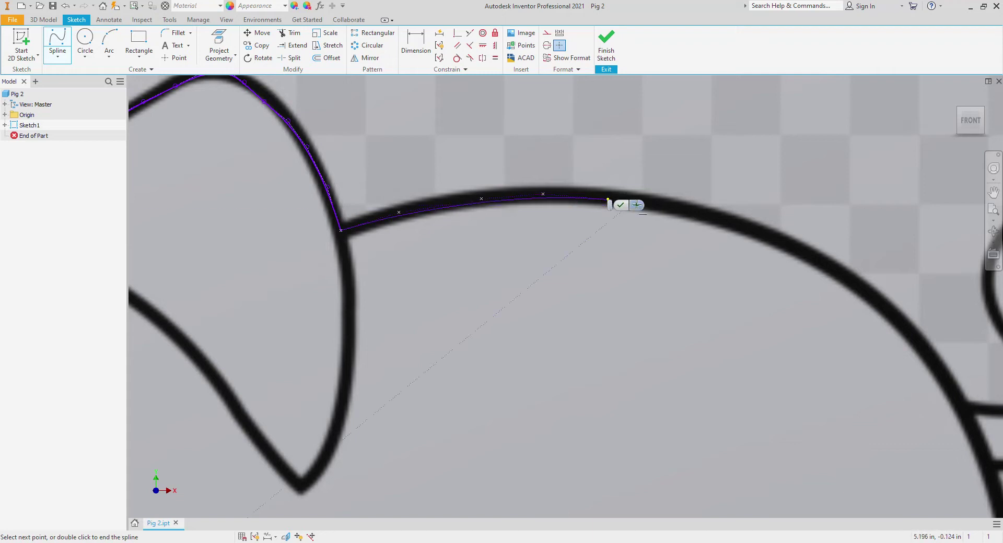
click(679, 212)
click(745, 226)
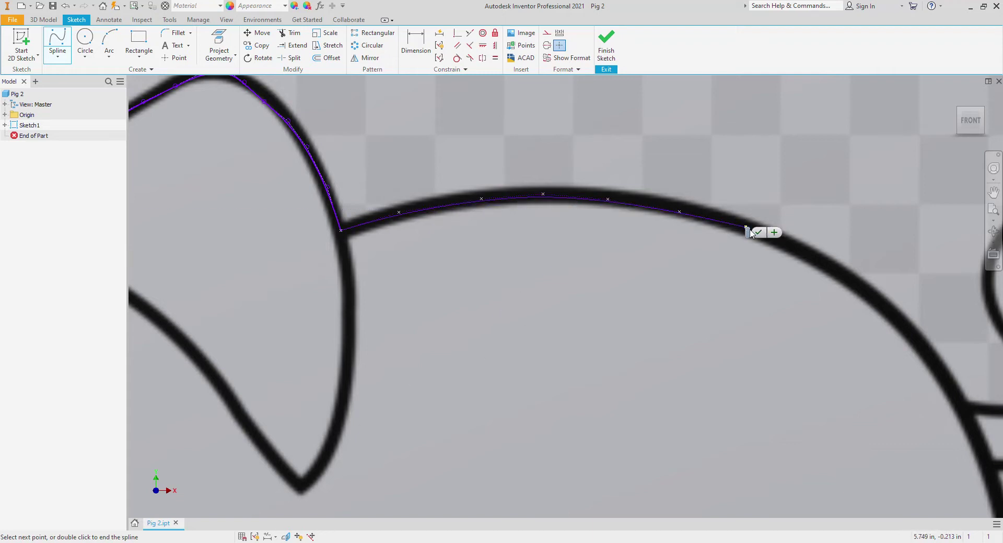
click(787, 243)
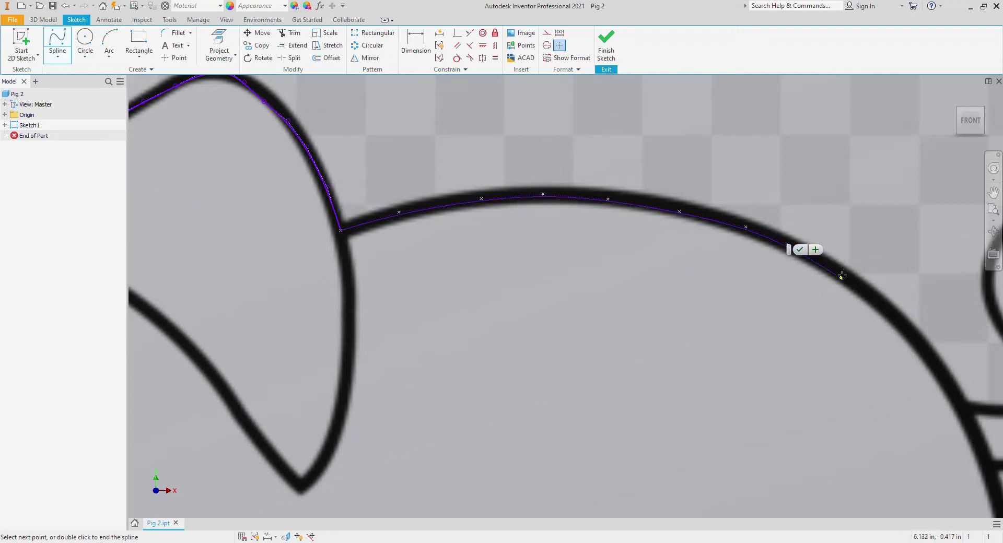
click(840, 277)
click(879, 311)
mouse_move(881, 319)
middle_down()
mouse_move(823, 313)
mouse_move(664, 210)
middle_up()
click(675, 213)
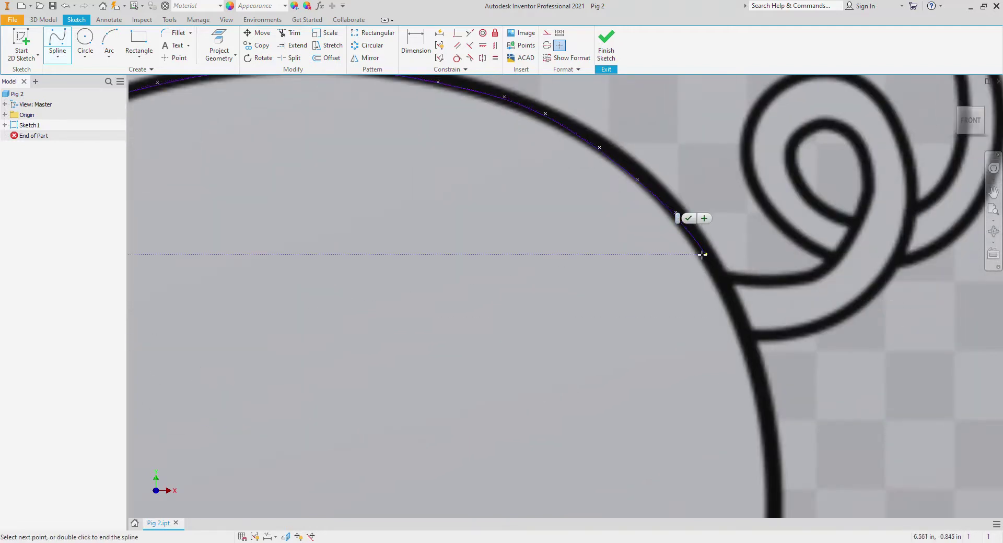
click(706, 255)
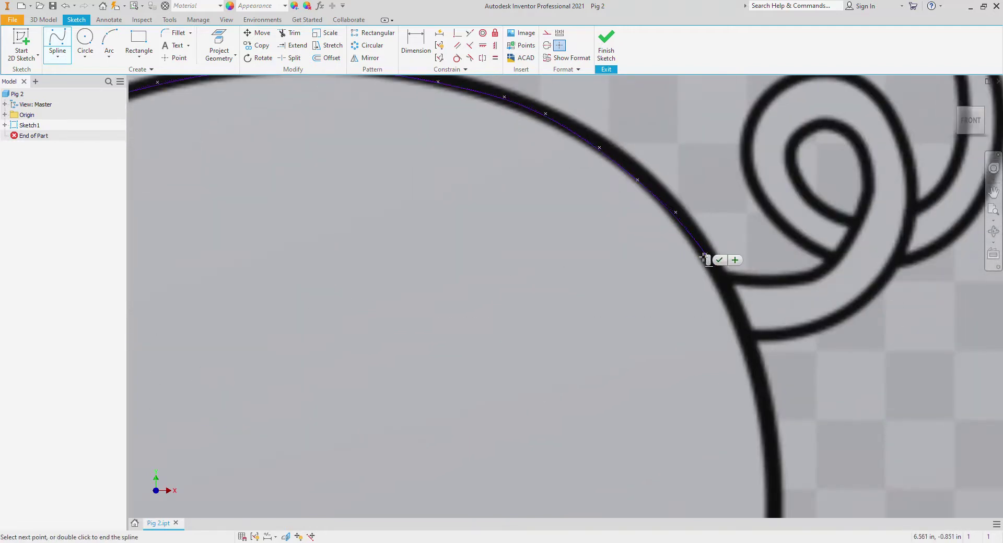
double_click(720, 280)
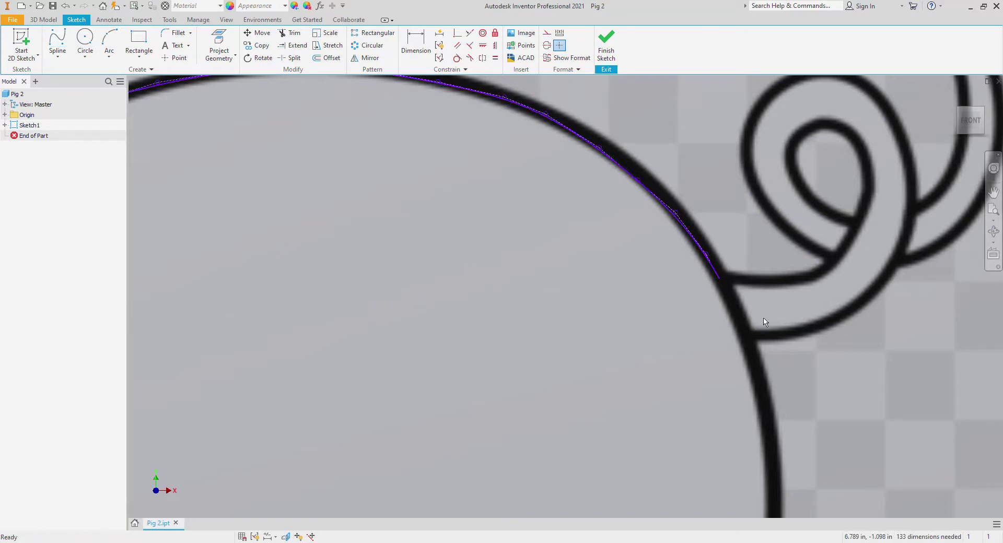
scroll(700, 197, down, 10)
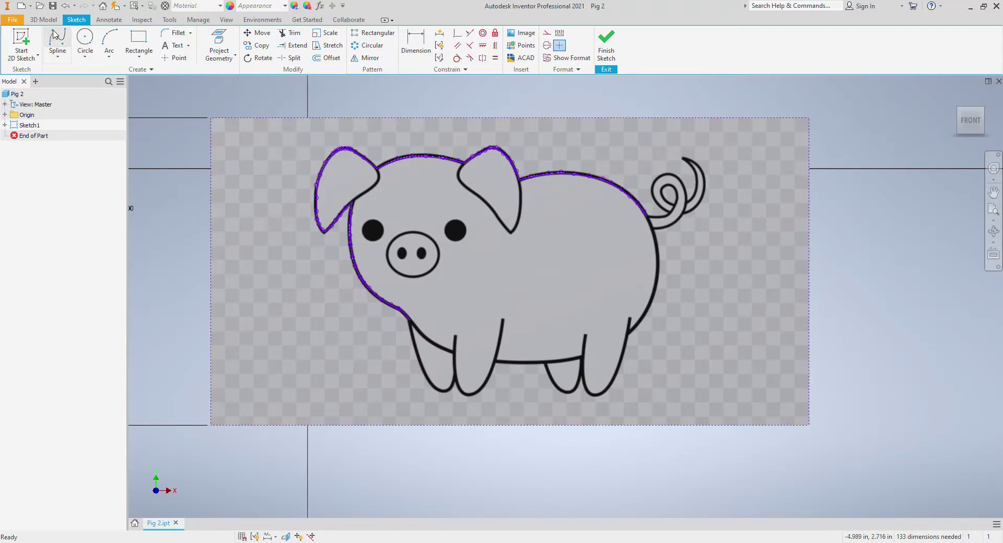
Close the traced outline with a straight line from the front leg junction to the end of the back curve
click(57, 56)
click(68, 70)
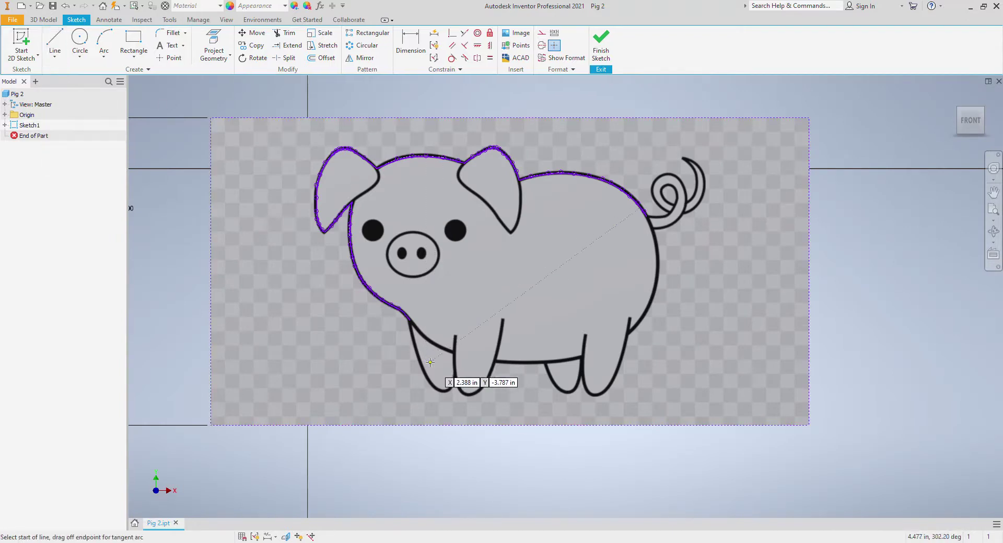
click(412, 321)
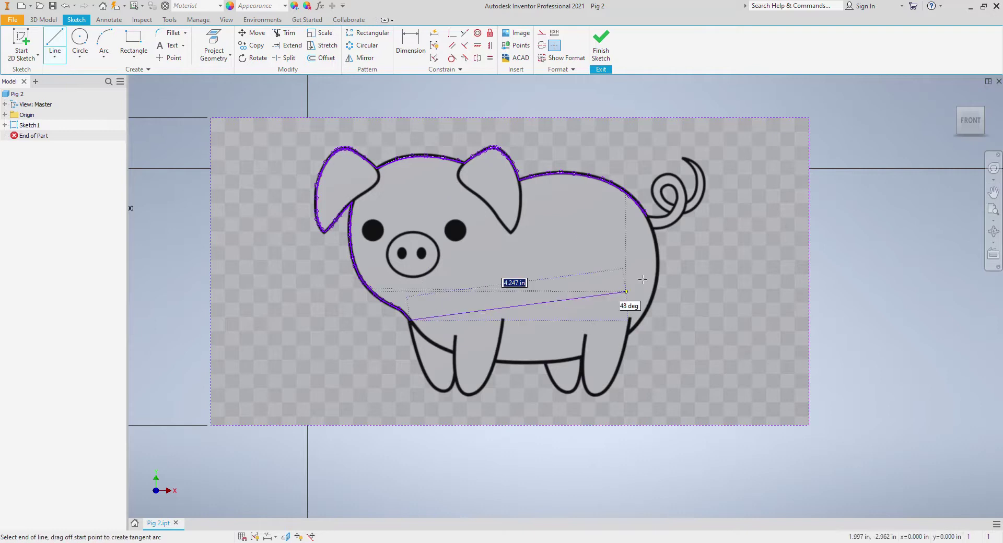
click(650, 216)
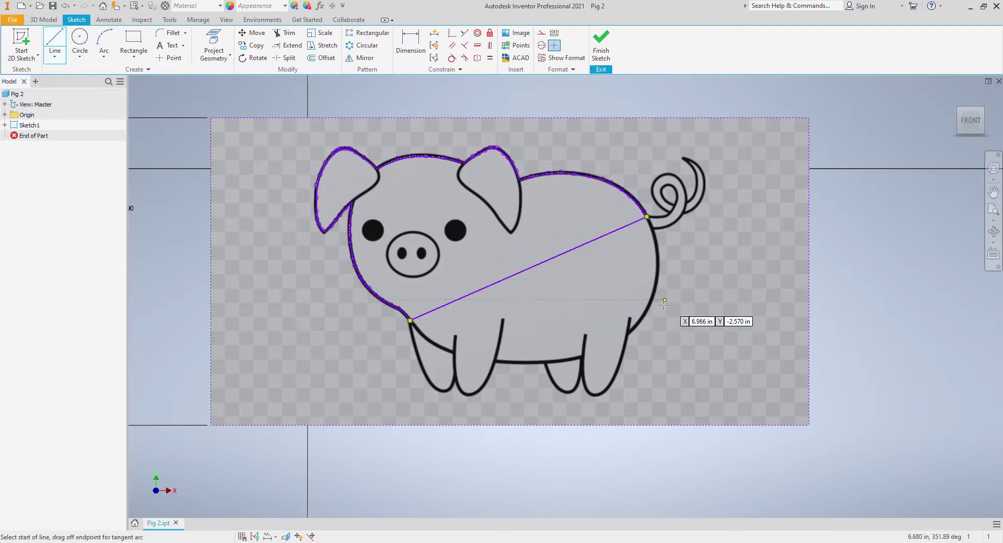
Finish the sketch and extrude the closed profile 0.1 in
click(601, 44)
click(55, 45)
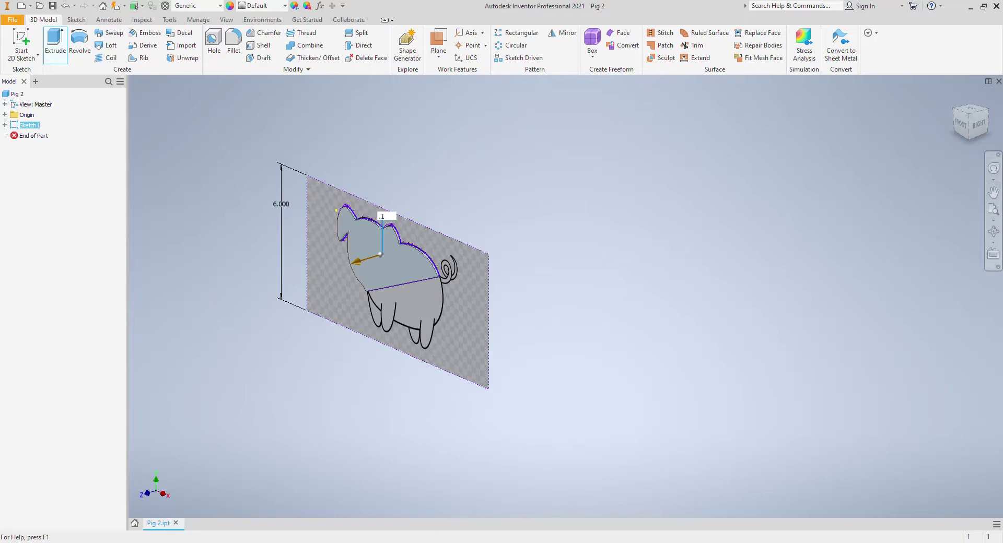
key(Return)
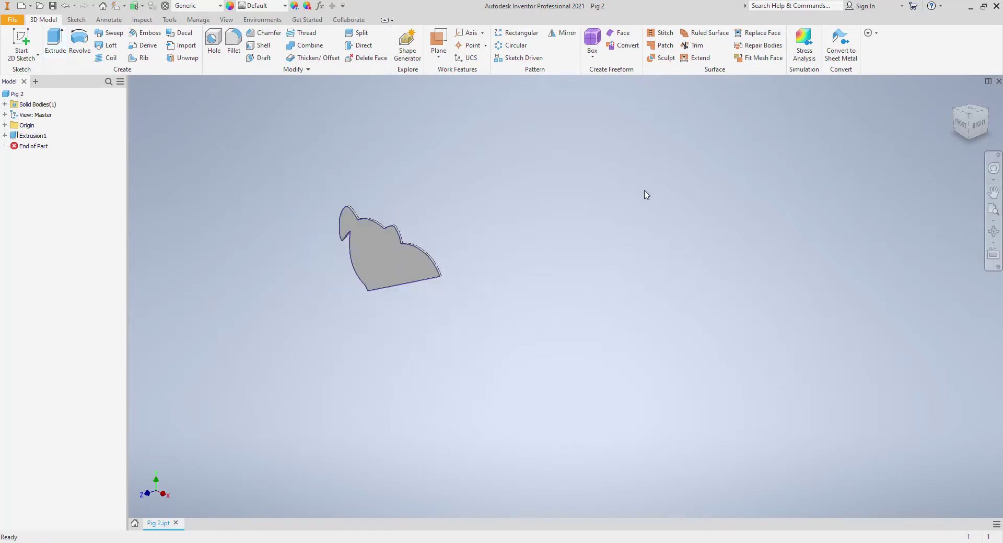
Face the extruded pig from the front, open the export of its front face as AutoCAD DXF, and cancel it
click(960, 125)
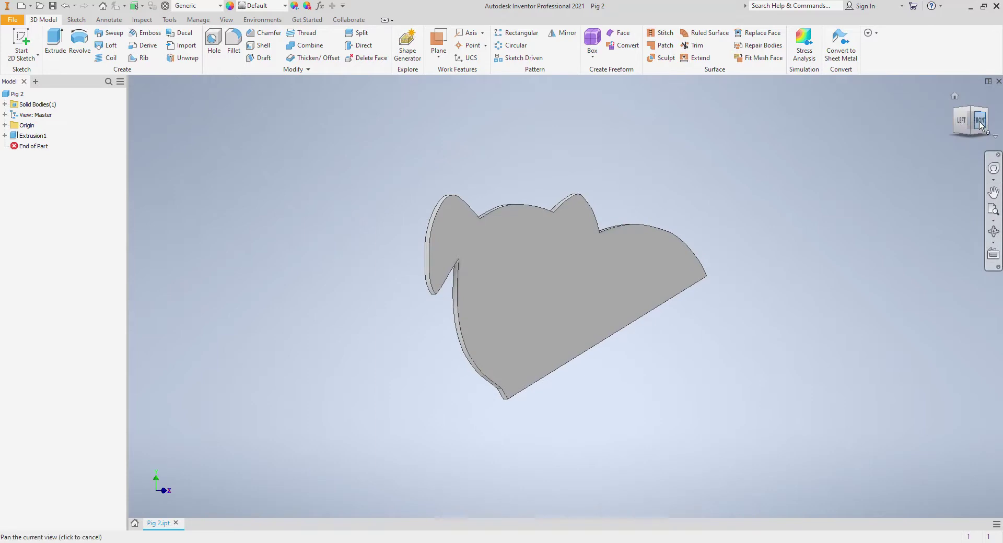
click(978, 121)
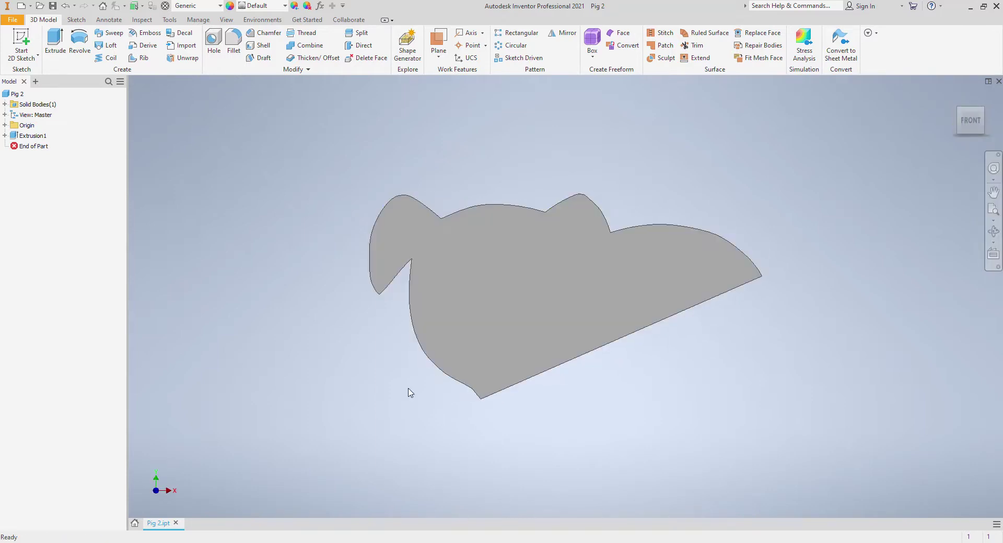
click(479, 279)
right_click(461, 290)
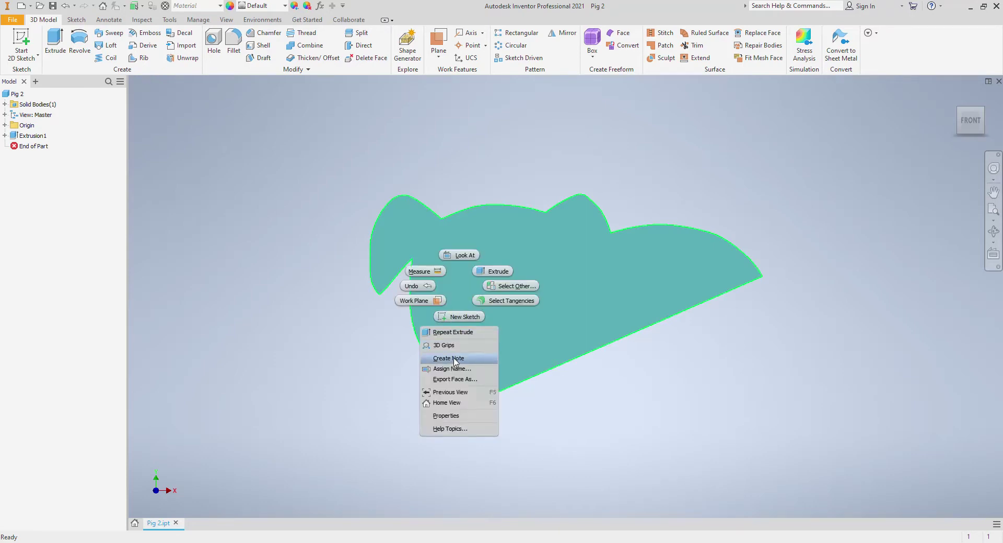
click(455, 381)
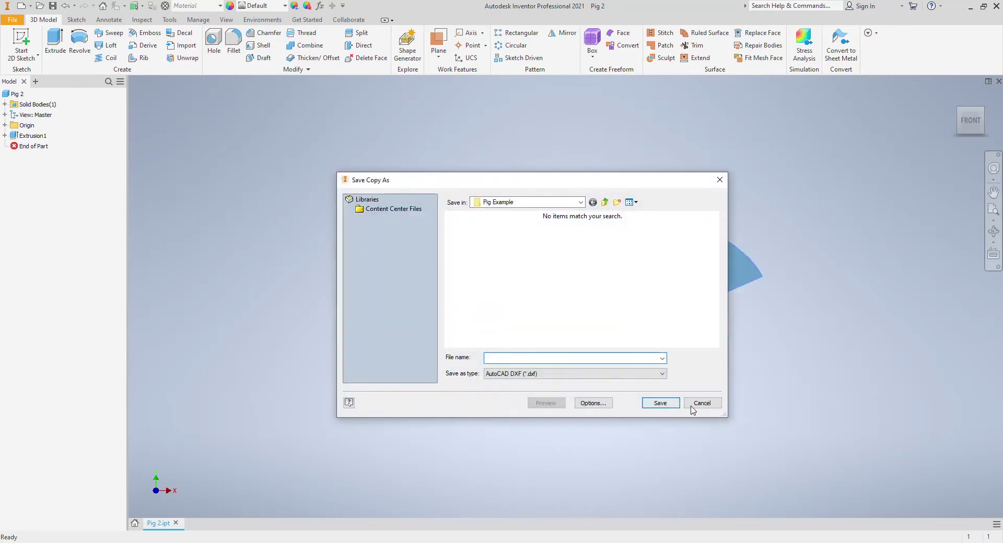
click(691, 405)
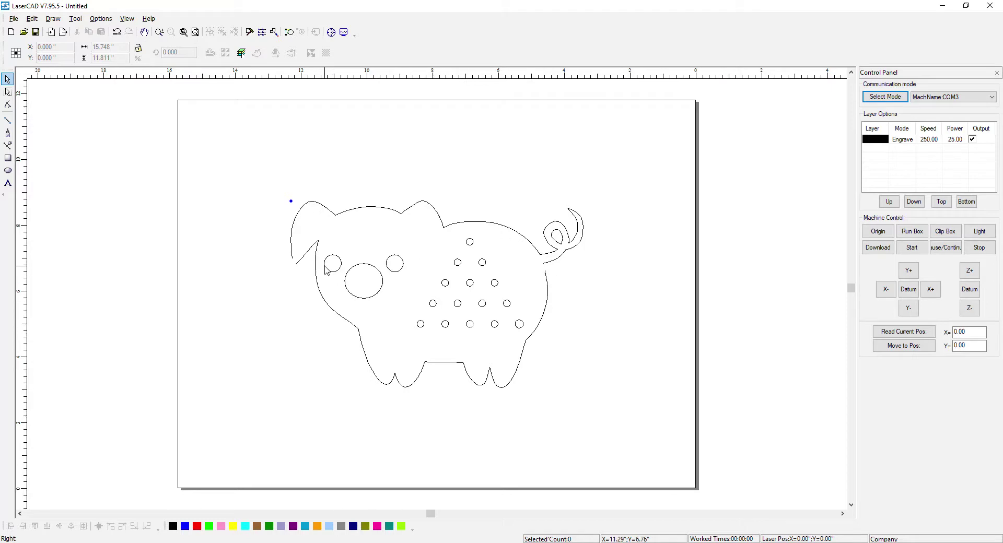
In LaserCAD, close the gap at the tip of the pig's left ear with a line about 0.10 by 0.17 in
scroll(288, 266, up, 4)
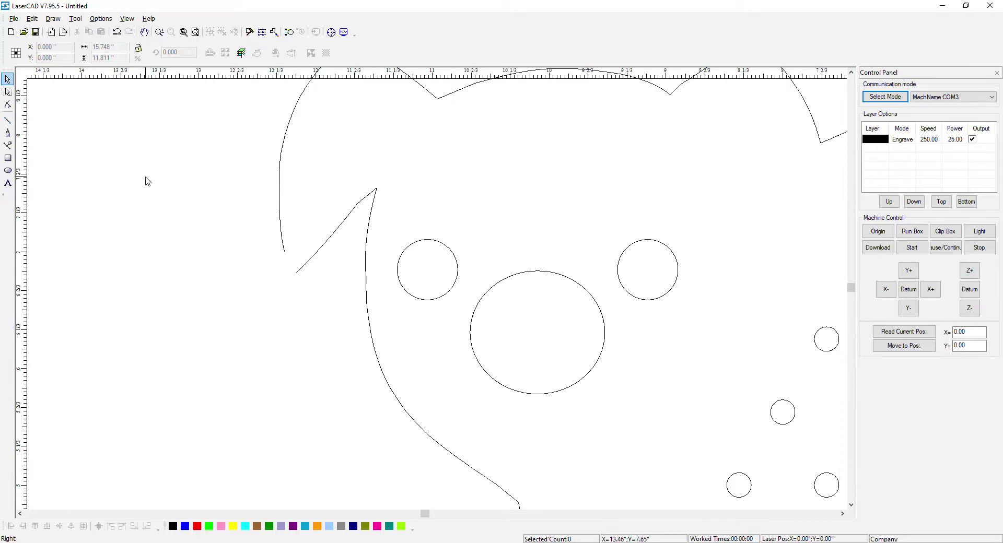
click(10, 123)
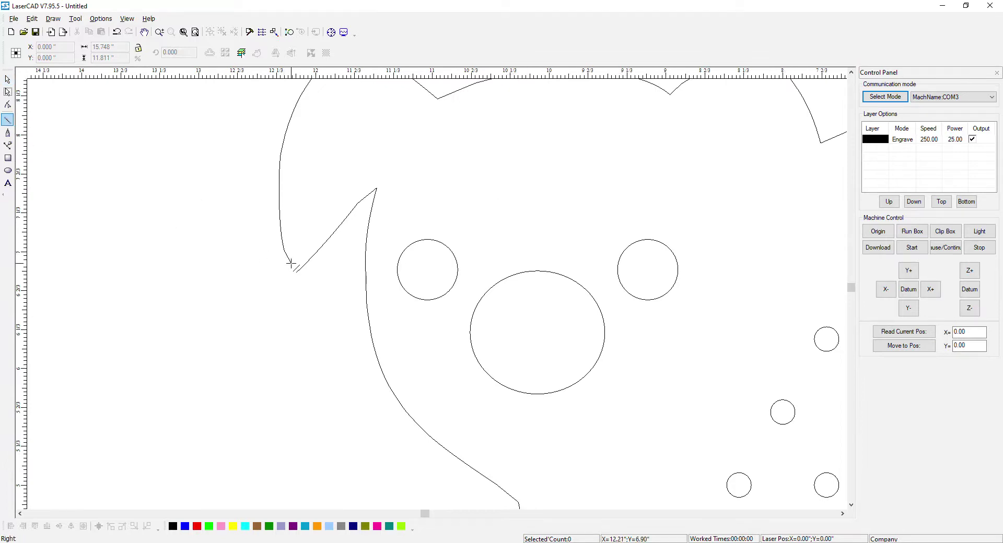
click(297, 271)
scroll(251, 297, down, 5)
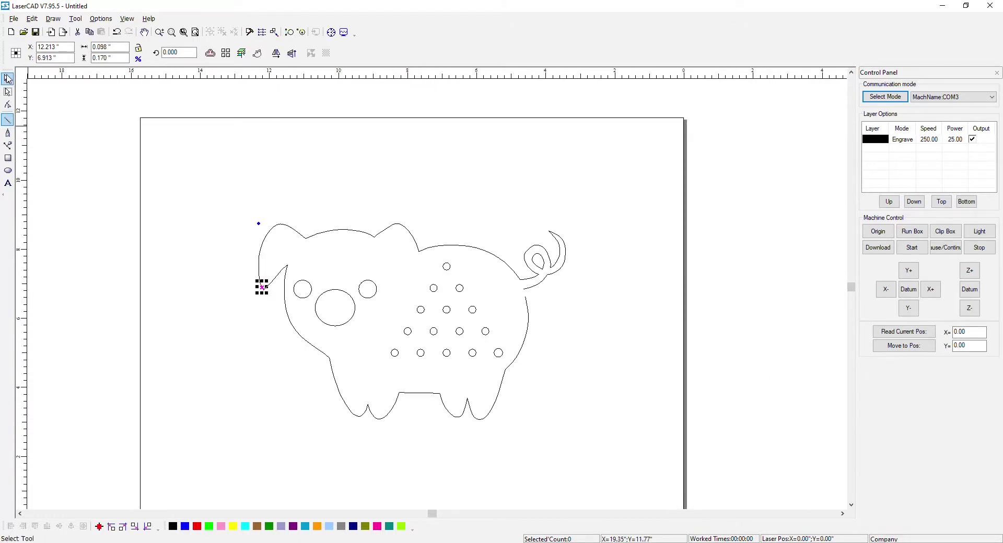
click(8, 79)
Close the gap between the tail's lower edge and the rear body curve with a line about 0.04 by 0.23 in
click(7, 120)
scroll(526, 308, down, 3)
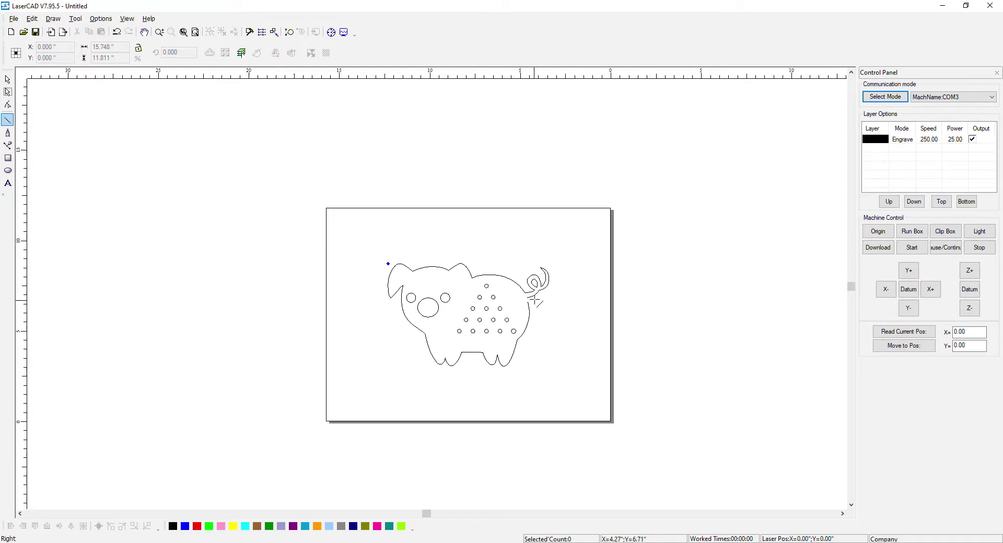
scroll(526, 308, up, 6)
scroll(533, 302, up, 2)
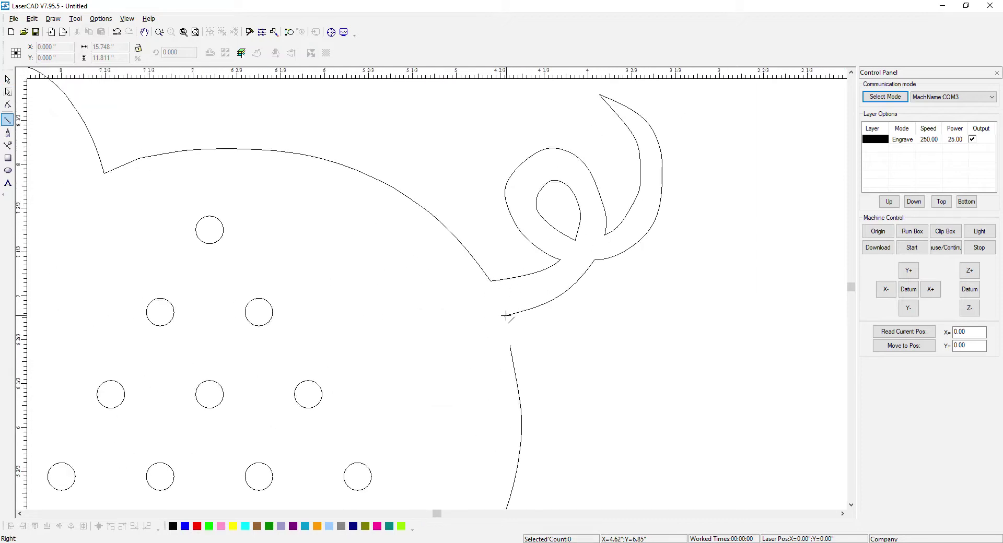
click(510, 346)
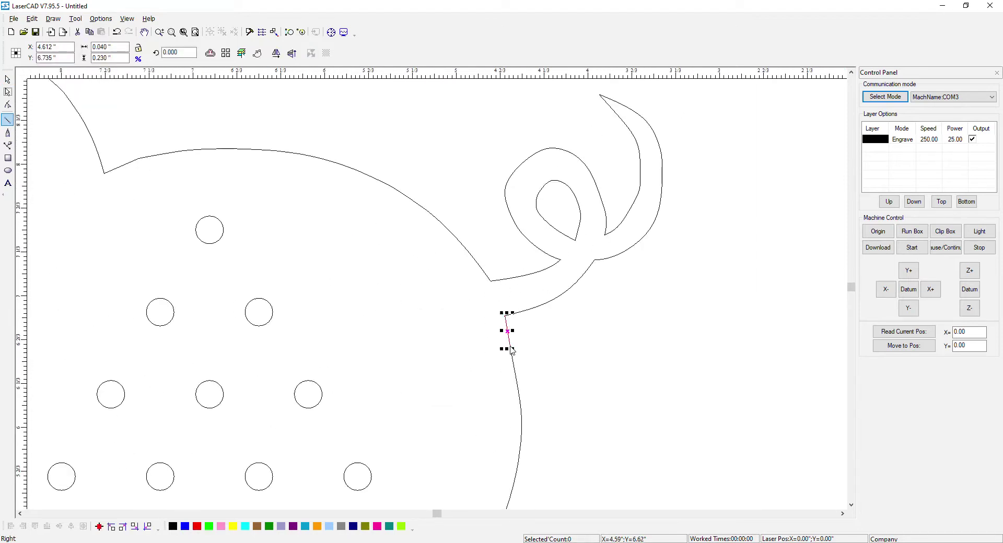
click(8, 79)
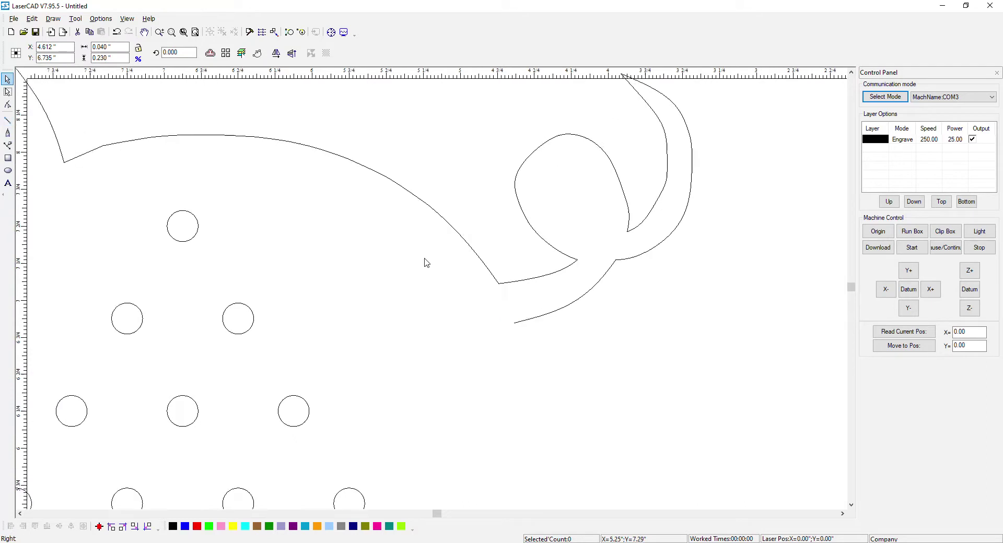
scroll(423, 262, down, 2)
scroll(463, 284, down, 1)
click(618, 329)
scroll(618, 328, down, 1)
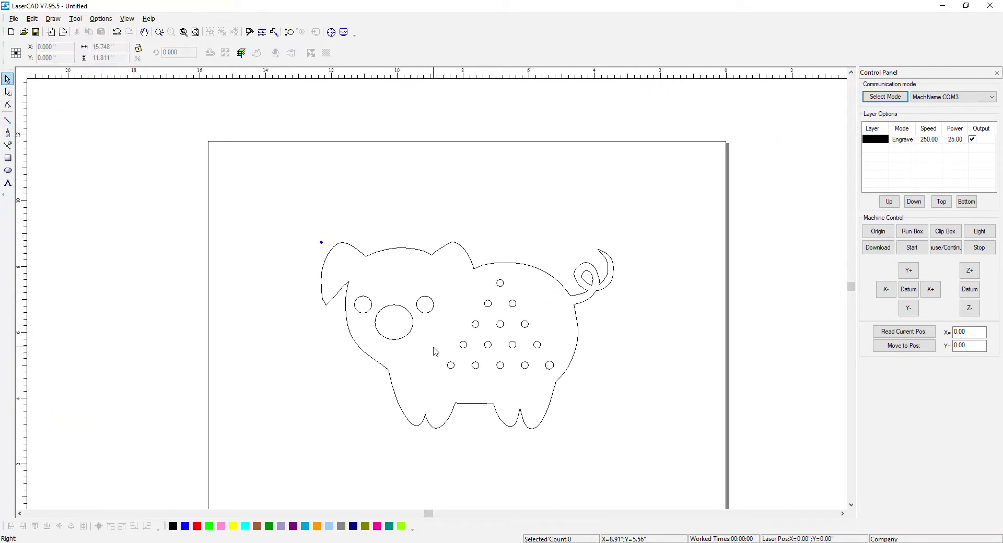
Assign the pig's two eyes and snout circle to the red layer
drag(434, 347, 359, 288)
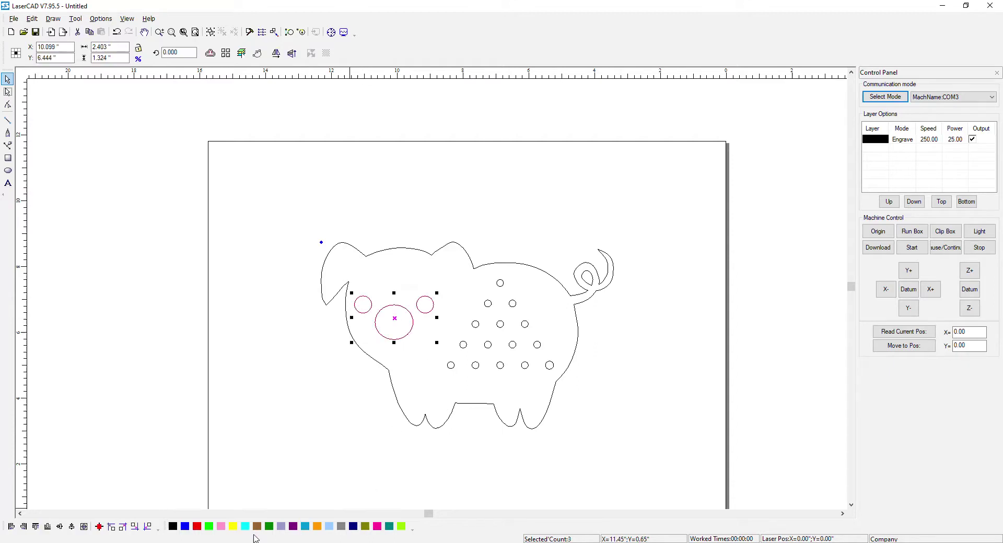
click(197, 526)
click(311, 415)
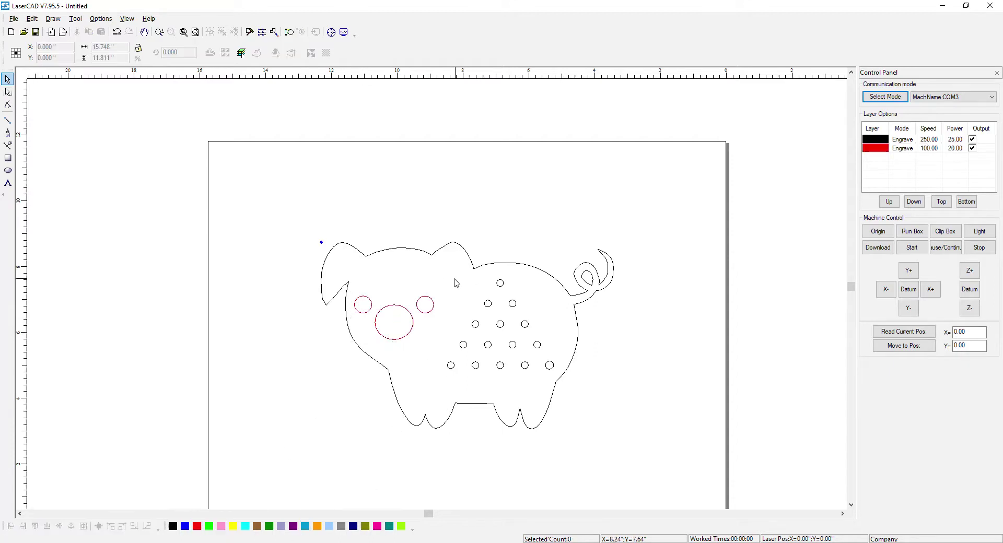
Assign the triangle of tee holes, together with the upper body outline, to the blue layer
drag(438, 276, 560, 384)
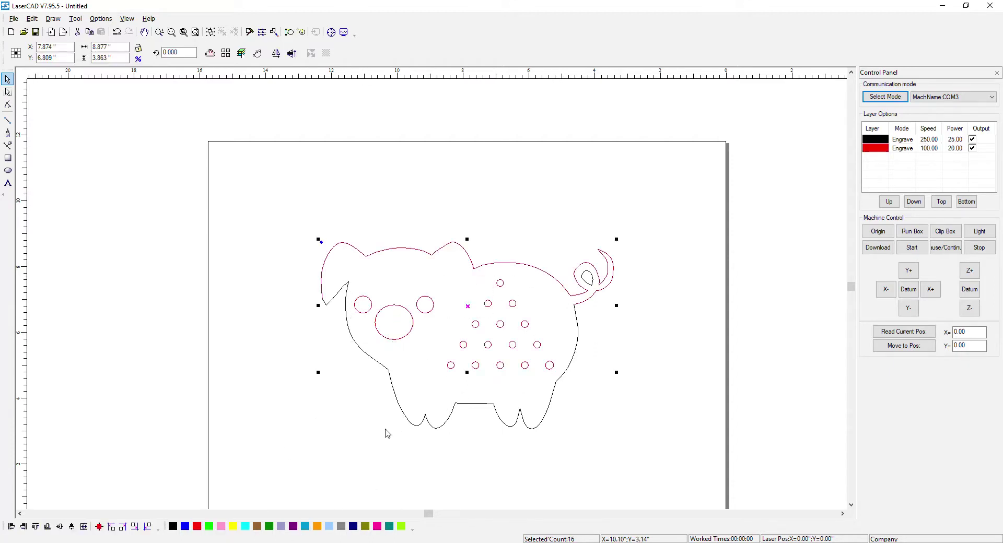
click(185, 525)
click(309, 394)
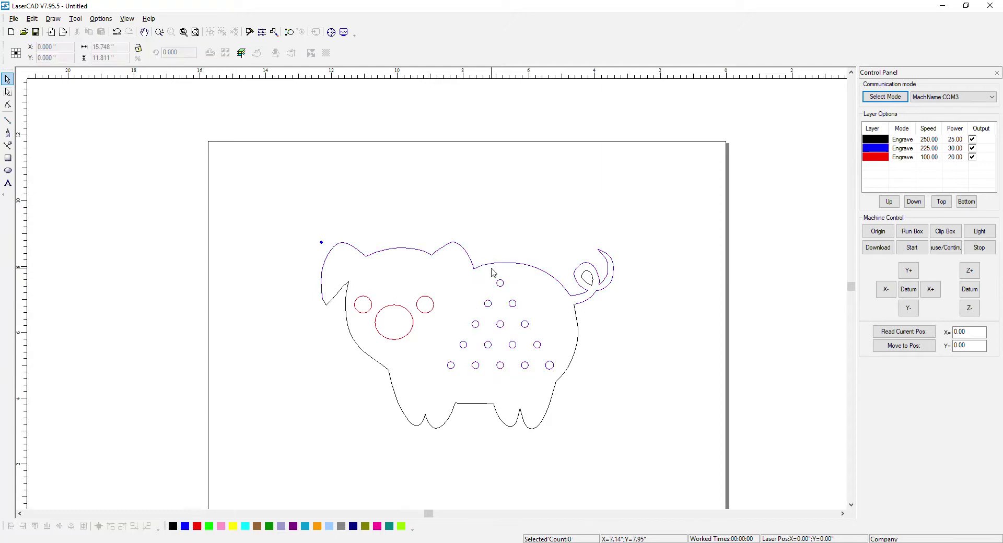
Return the upper body outline to the black layer
click(442, 251)
click(172, 526)
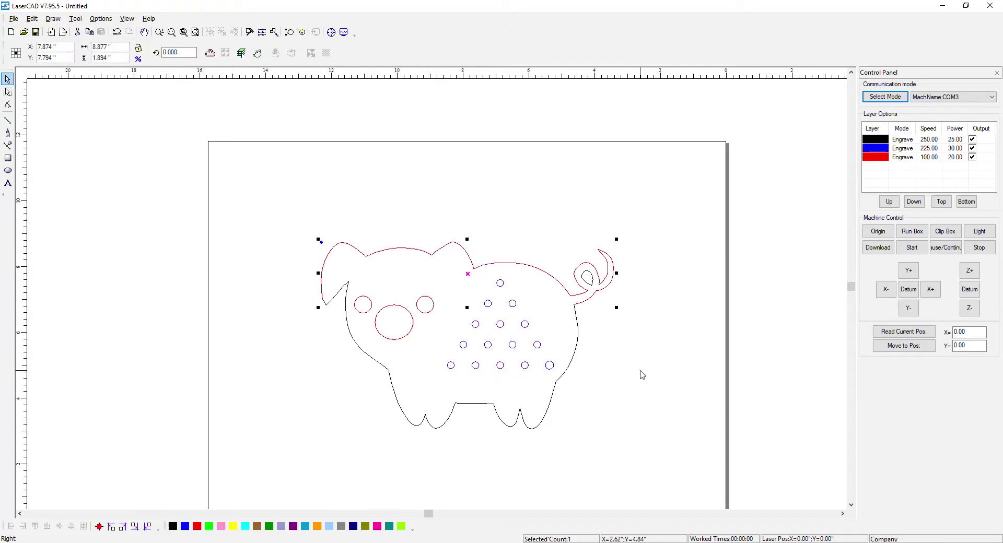
click(640, 372)
Assign the small inner loop of the pig's curly tail to the blue layer and deselect it
click(591, 286)
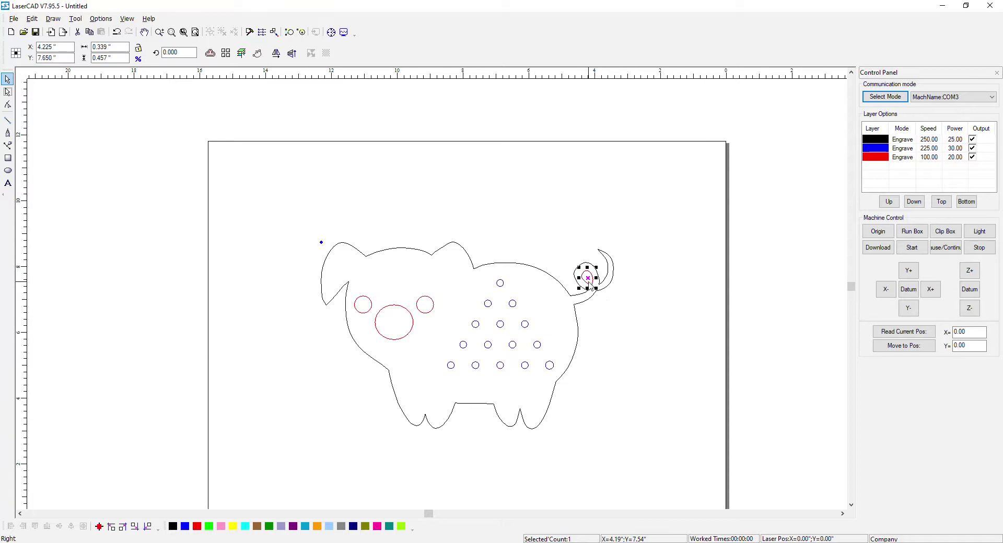
click(257, 434)
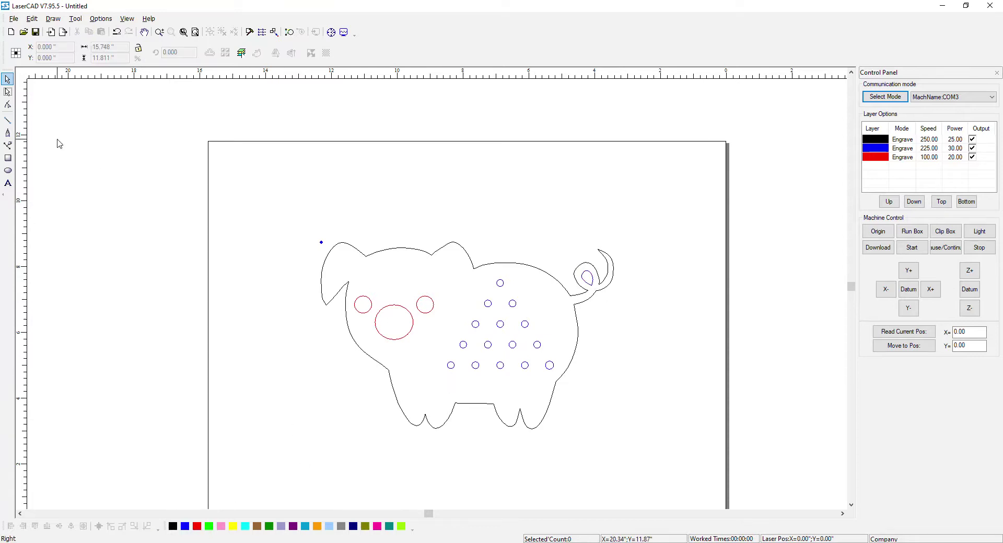
Add the text "WHS TECH ED" in Arial on the pig's belly, just beneath the bottom row of tee holes
click(8, 182)
click(431, 387)
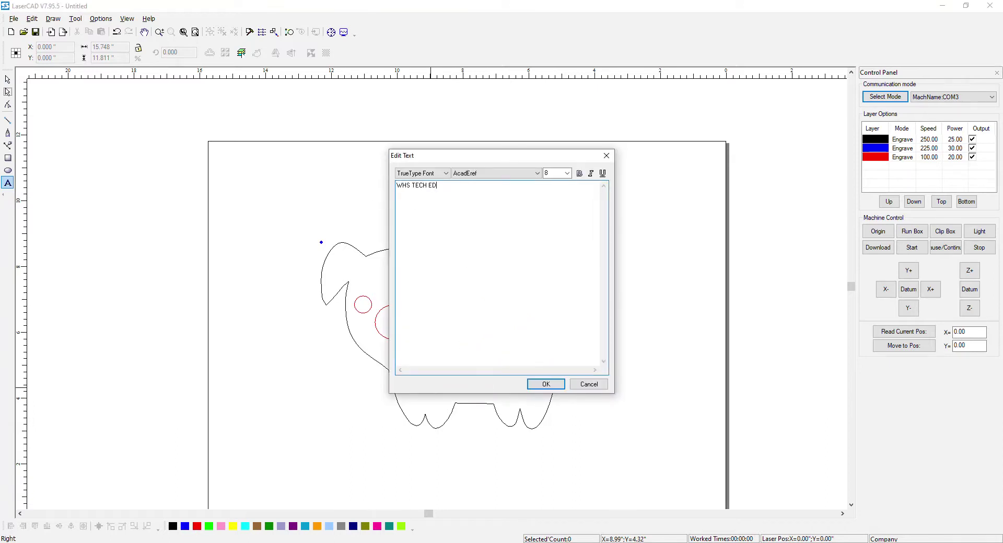
click(465, 173)
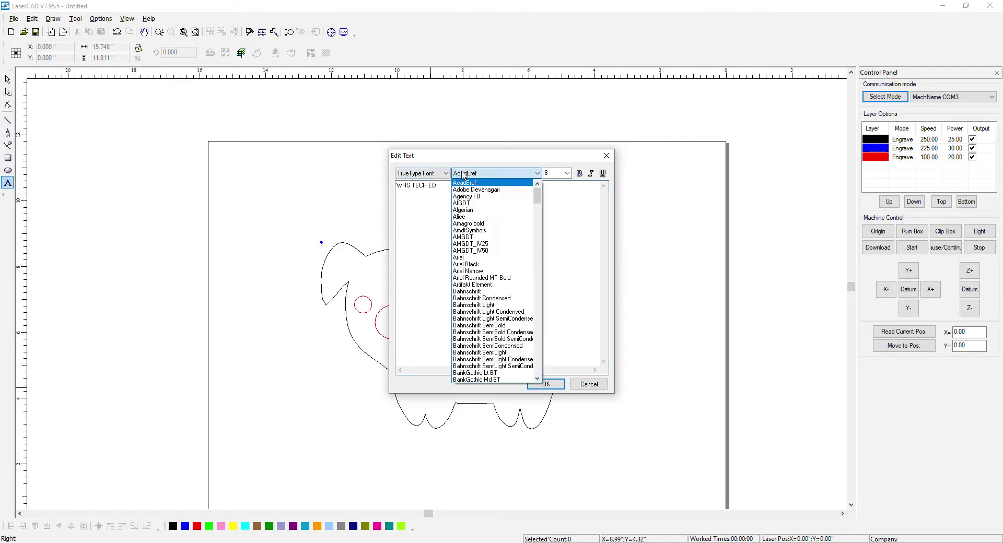
click(468, 258)
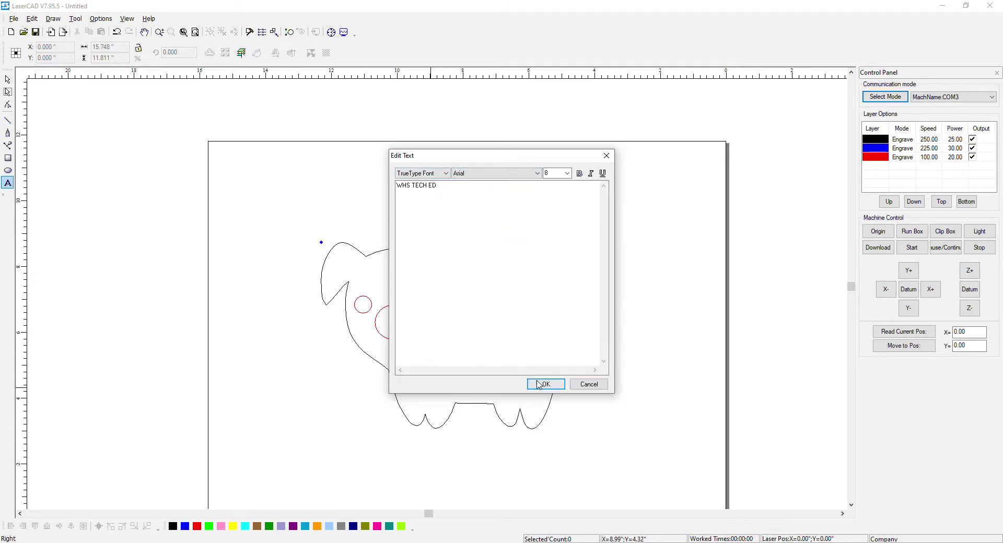
click(543, 384)
click(7, 79)
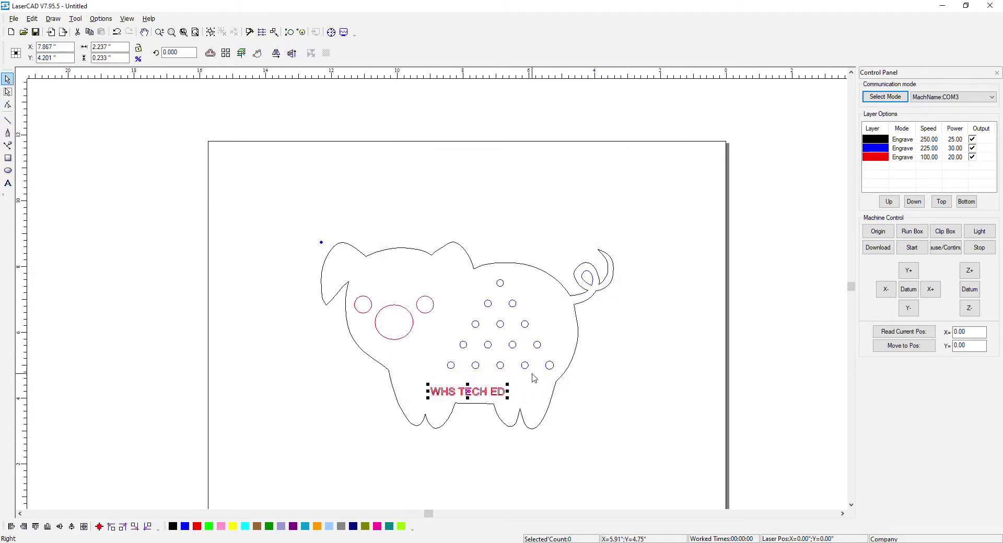
Enlarge the "WHS TECH ED" text to about 0.3 in high and assign all its letters to the blue layer
mouse_move(506, 384)
mouse_down()
mouse_move(531, 378)
mouse_move(505, 395)
mouse_move(497, 386)
mouse_up()
click(587, 410)
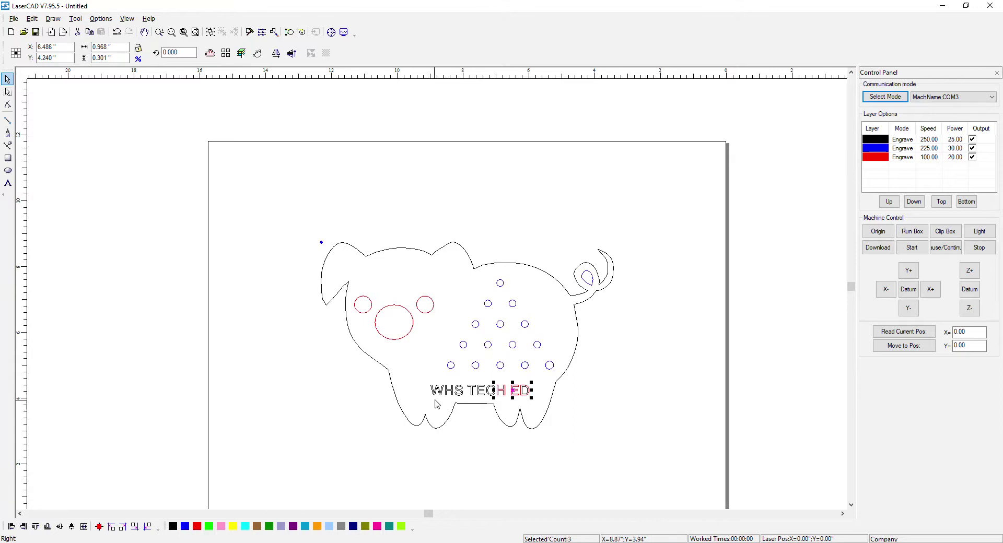
drag(427, 388, 547, 408)
click(200, 491)
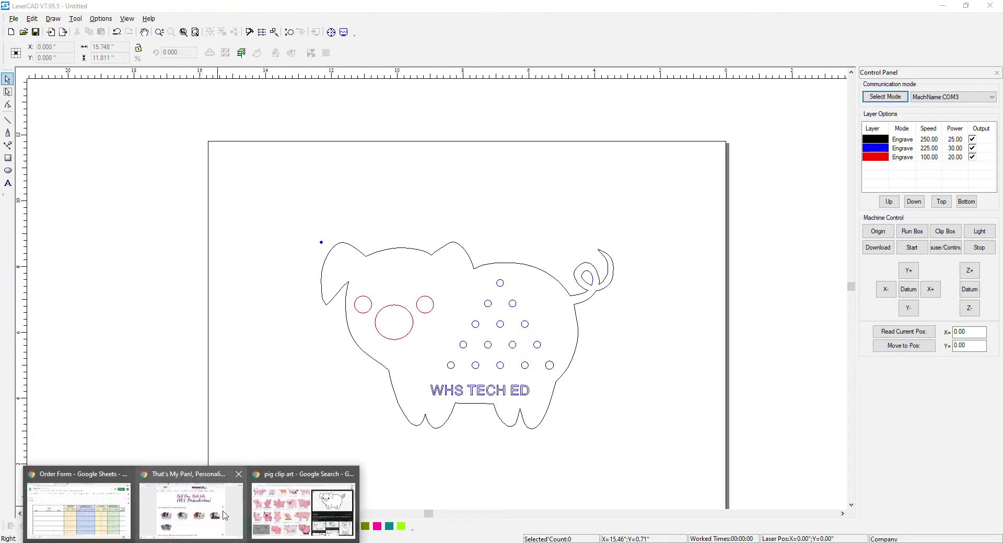
Switch to Inventor, open the sketch under the Pig 2 extrusion, and examine the traced outline over the clip art and the image's height dimension
click(300, 512)
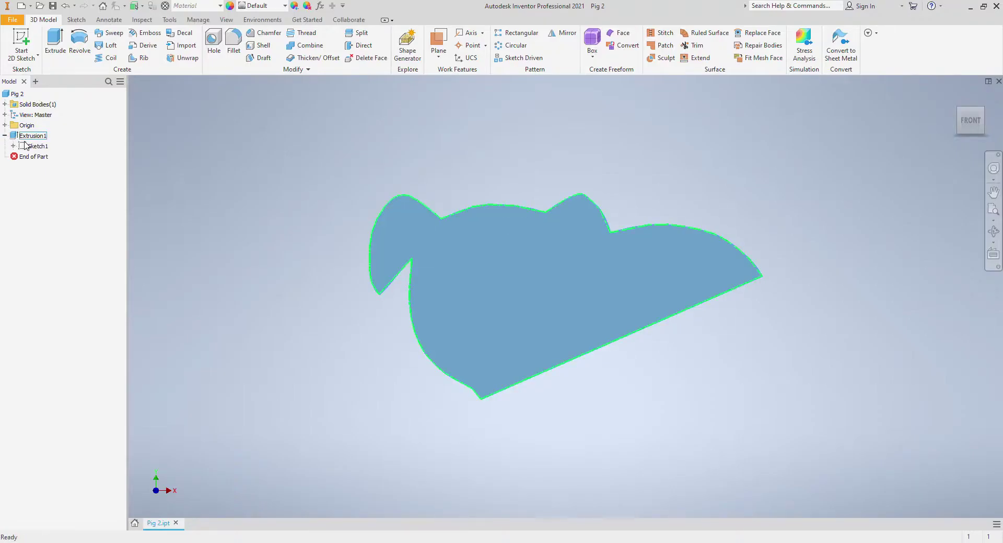
double_click(25, 145)
scroll(324, 270, up, 5)
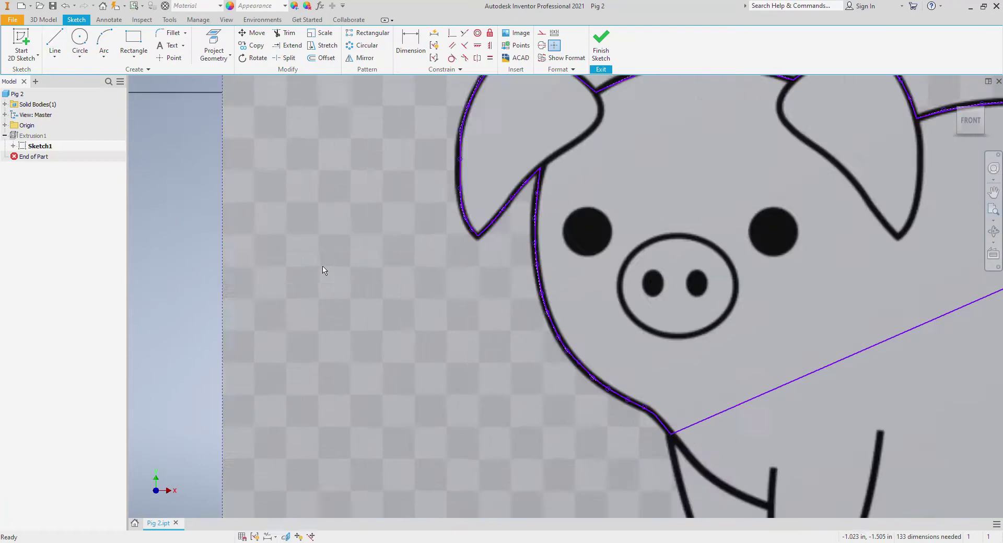
scroll(324, 270, down, 6)
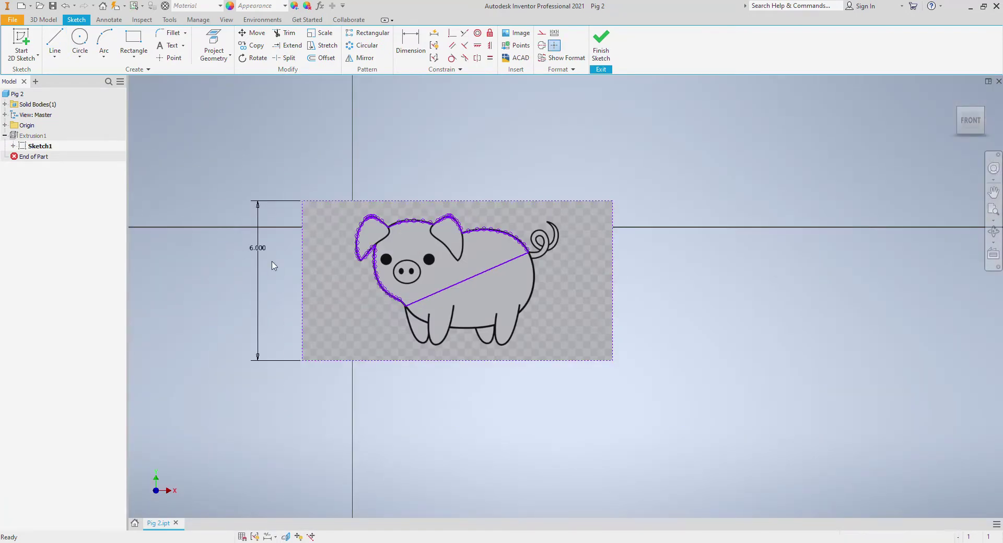
scroll(392, 237, up, 5)
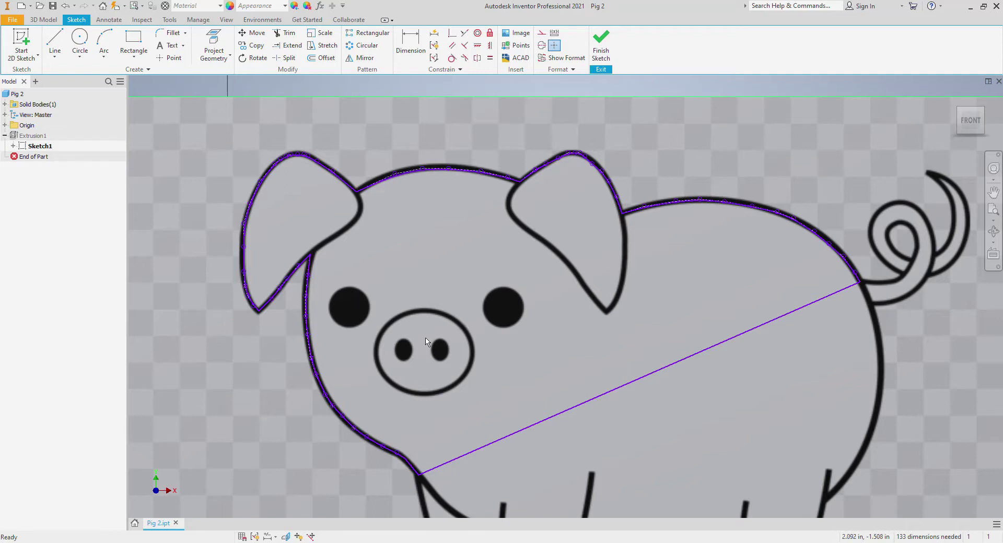
scroll(642, 324, down, 3)
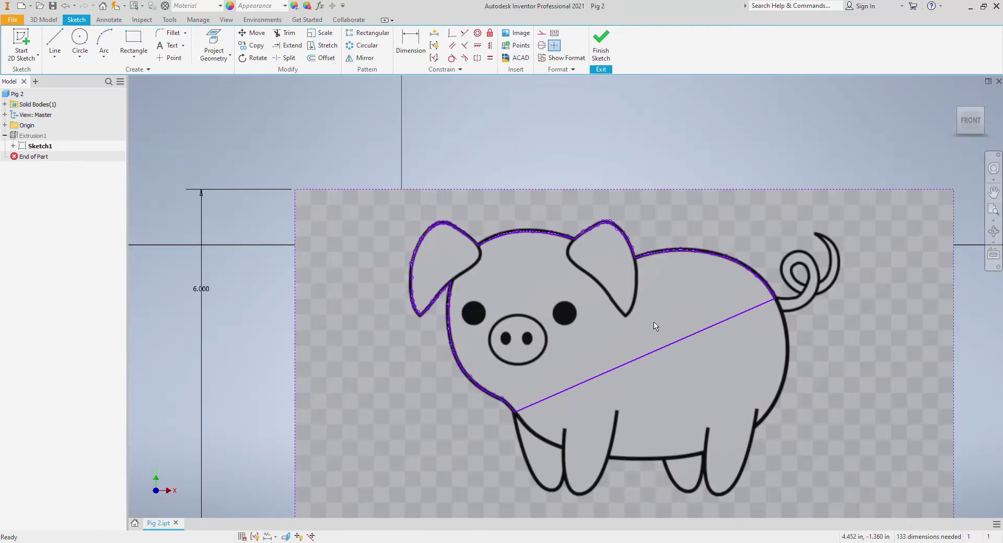
scroll(219, 199, up, 3)
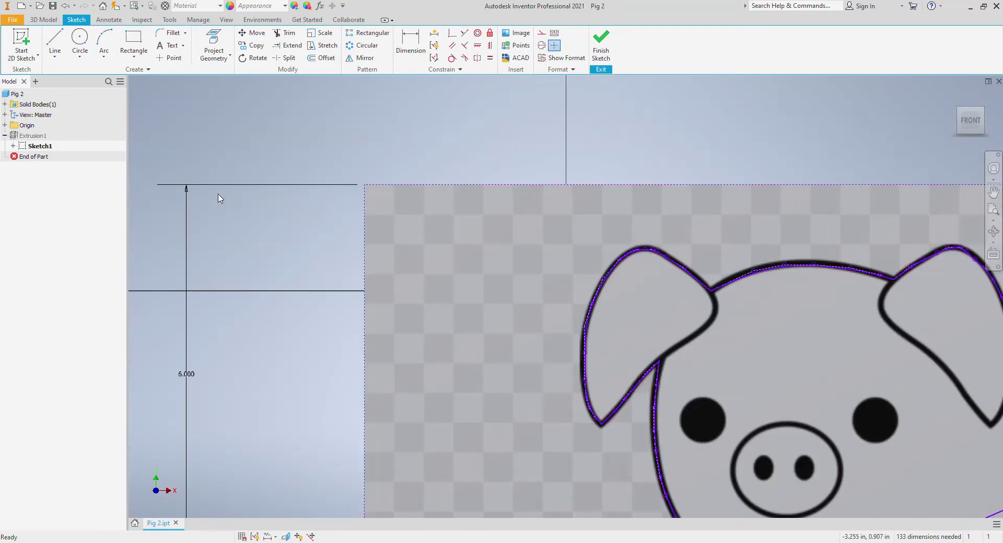
scroll(218, 198, down, 3)
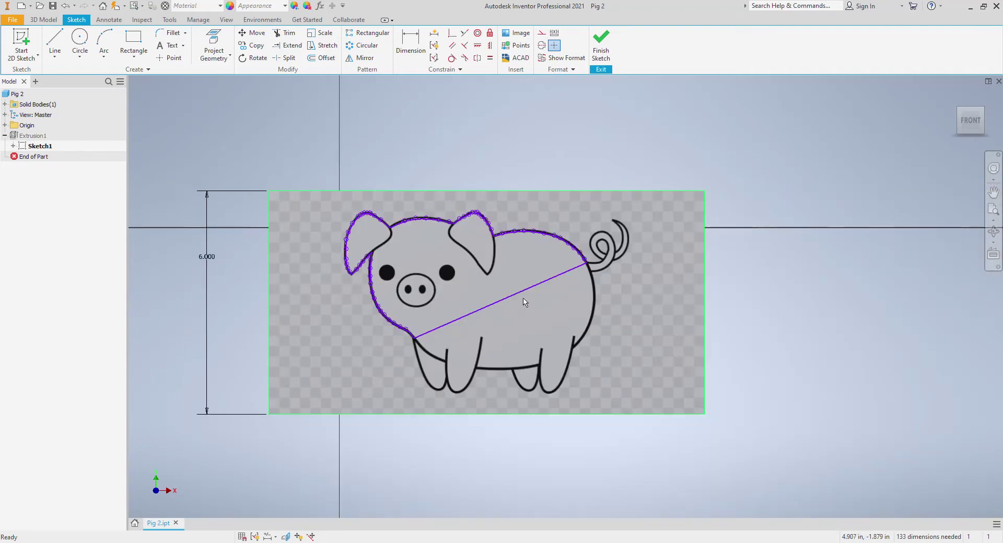